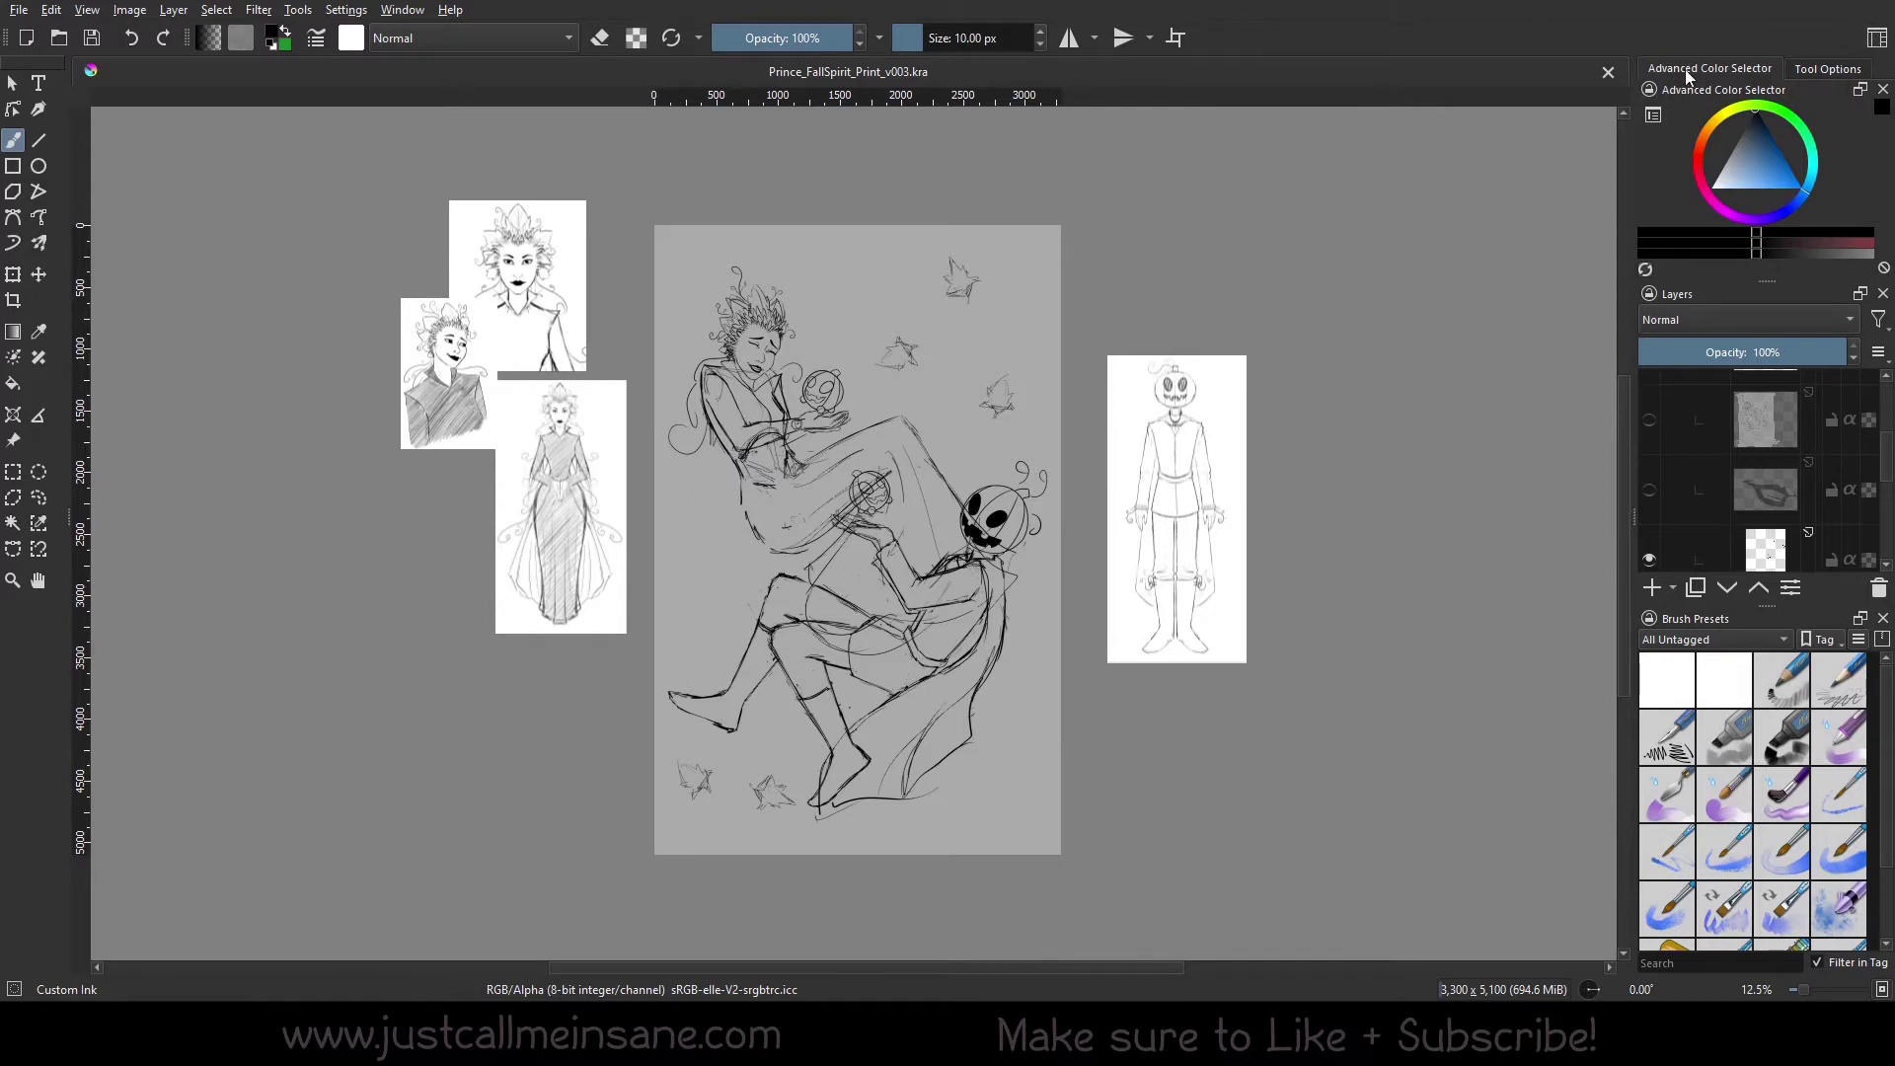
Apply the Default workspace, then bring the workspace list back up to choose Animation
click(1876, 38)
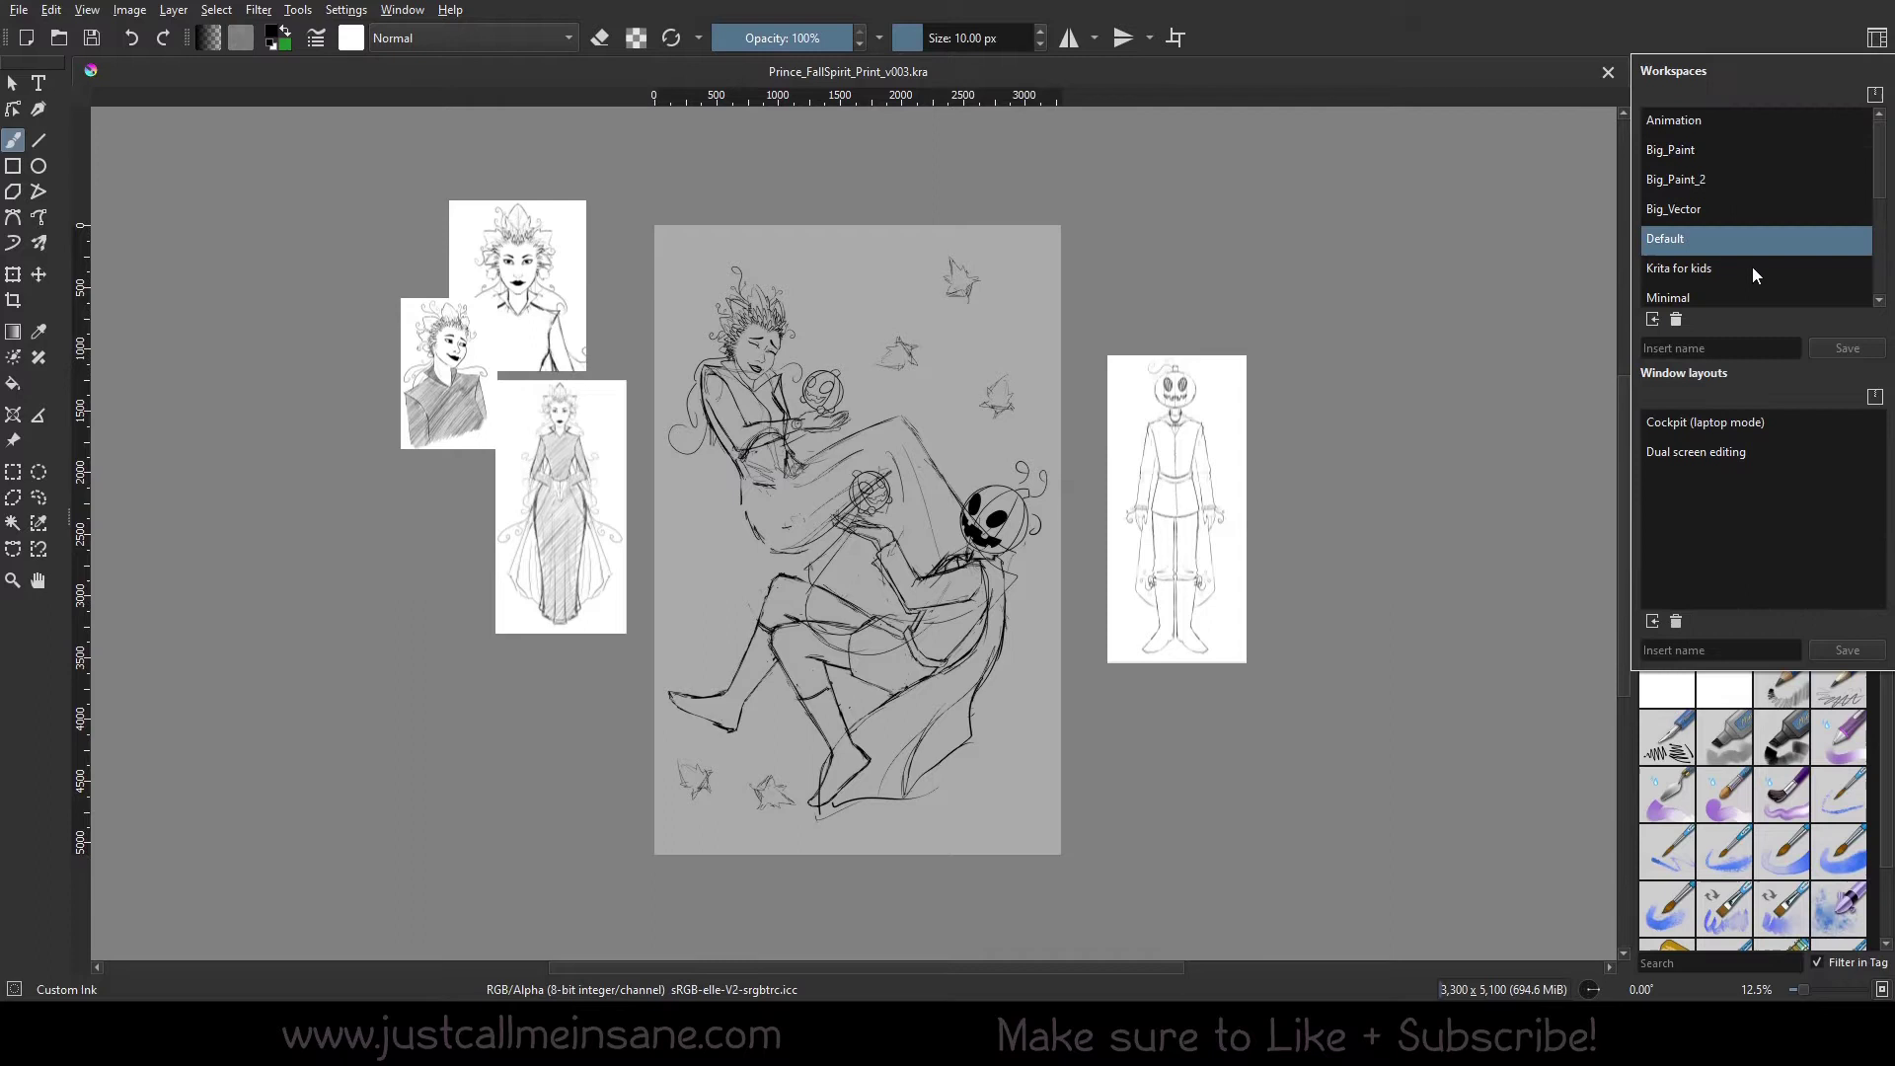
click(1748, 238)
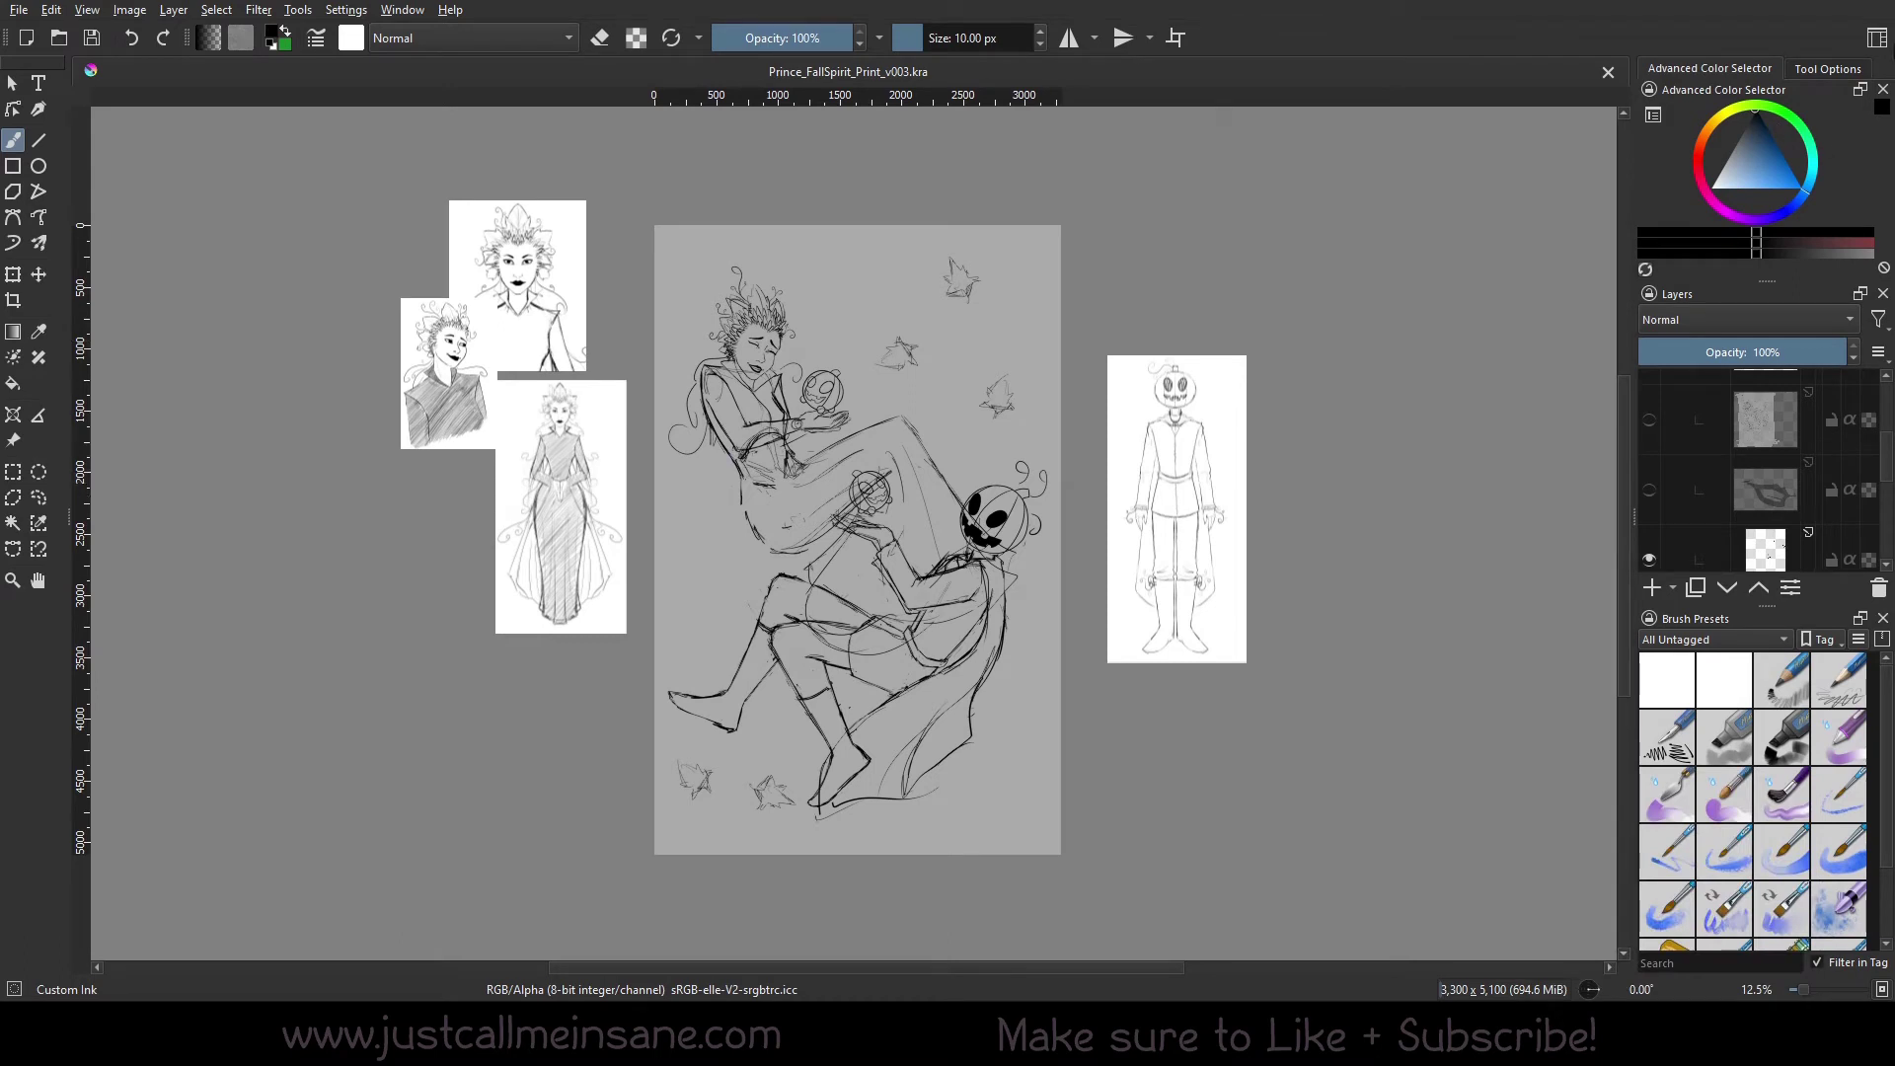
click(1877, 37)
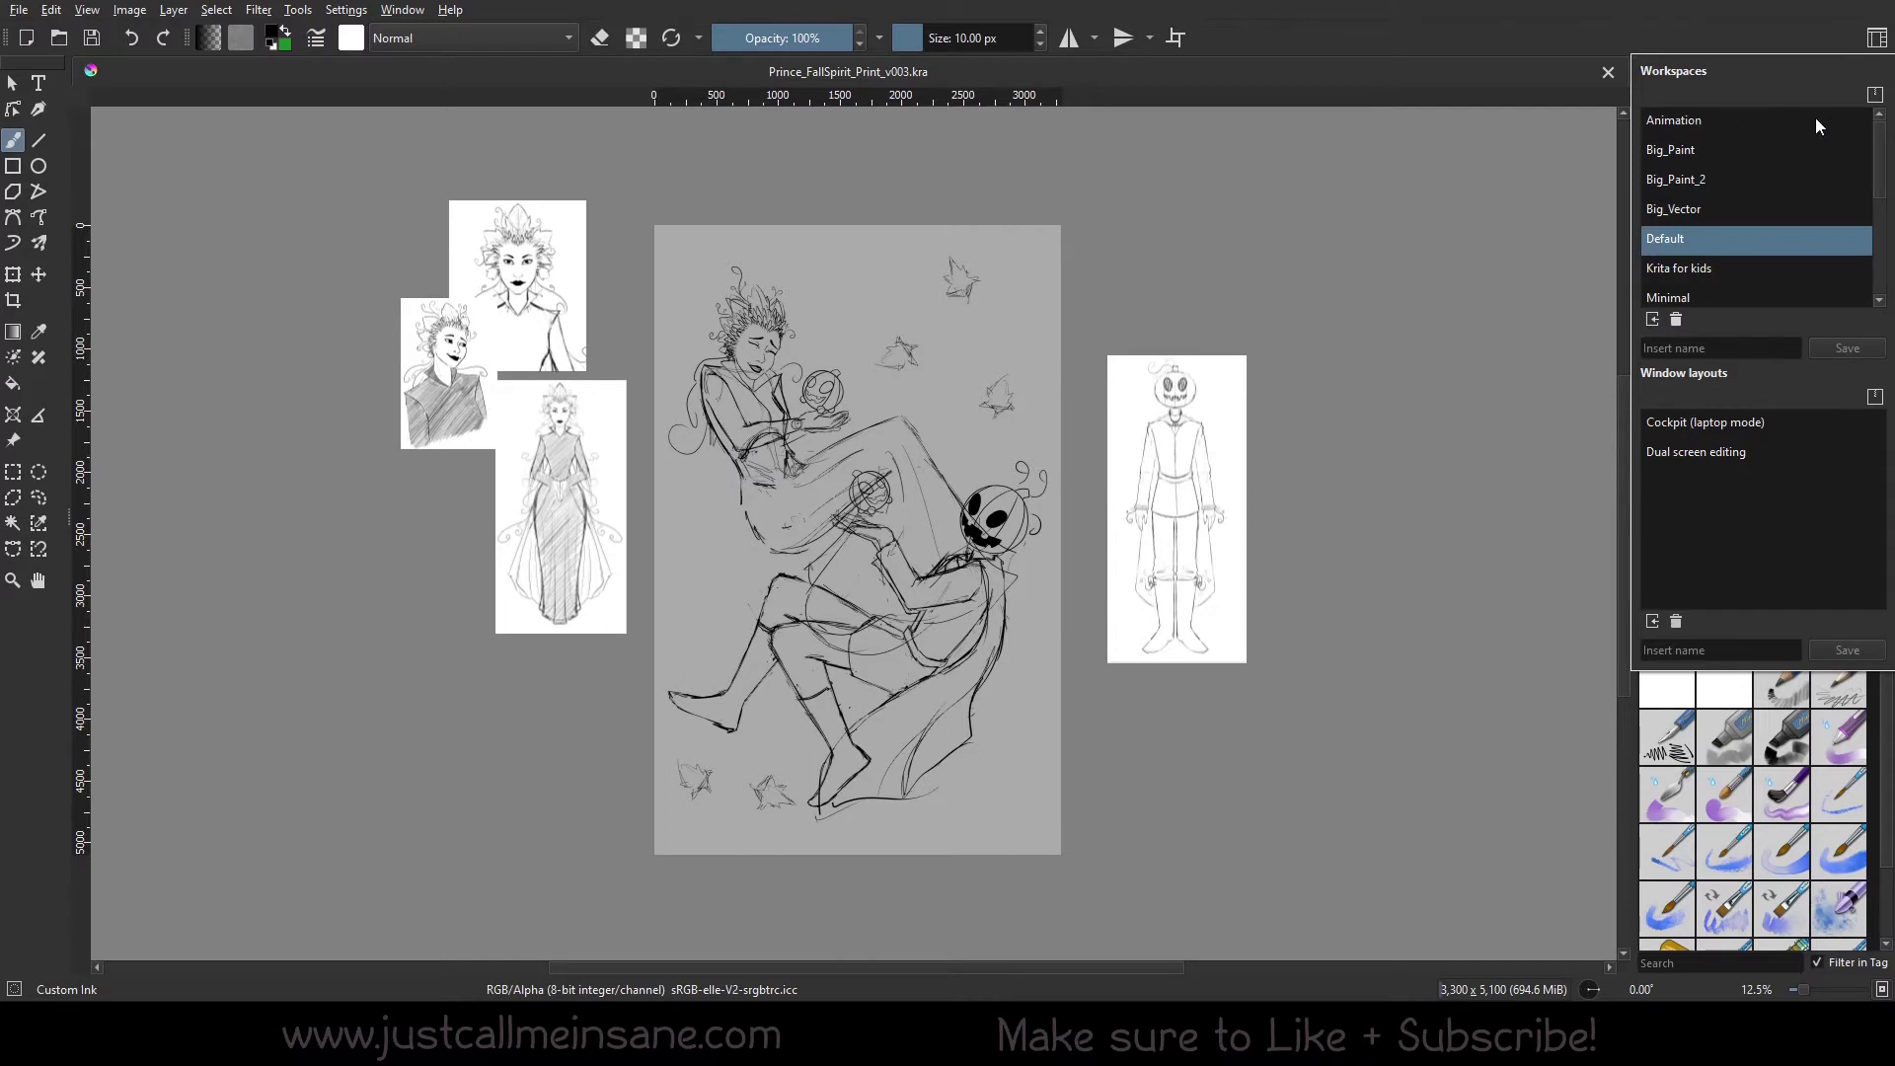
mouse_move(1693, 119)
Apply the Animation workspace with its timeline and onion skins panels
click(1762, 118)
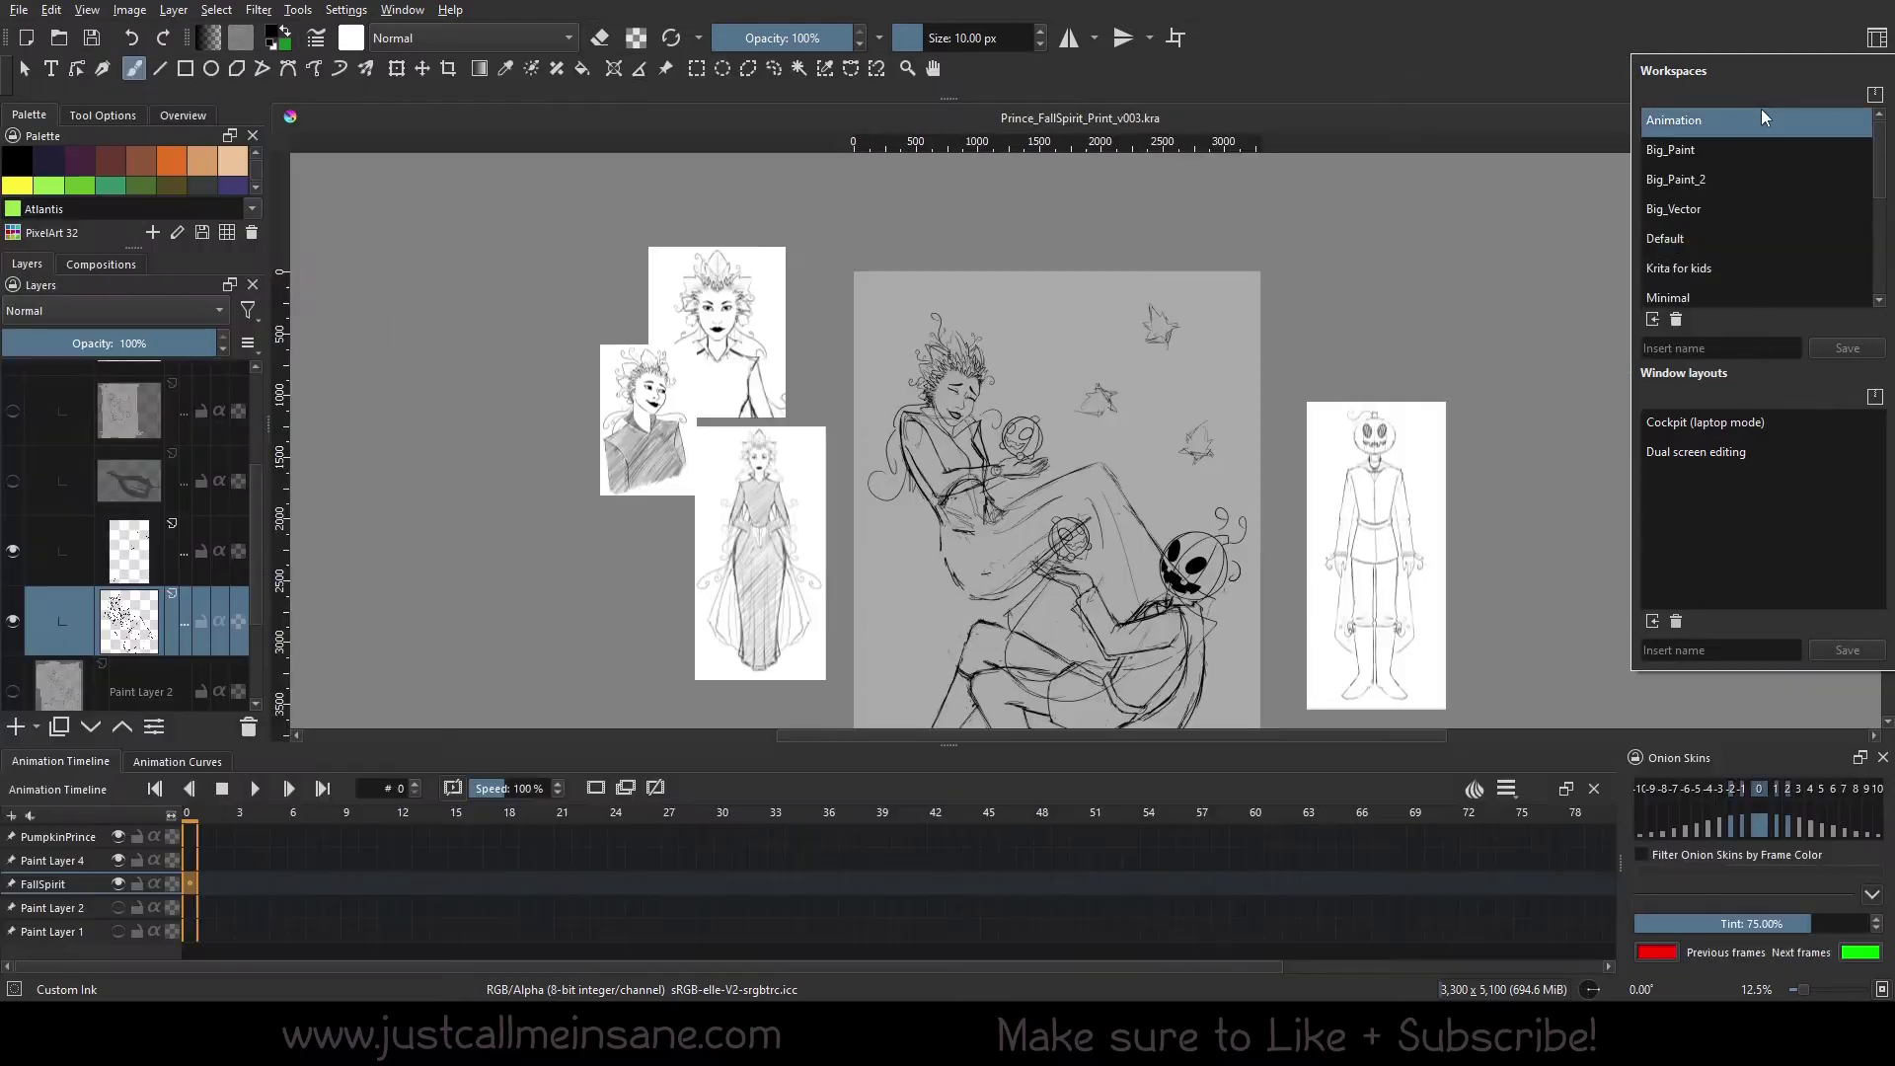
click(1585, 39)
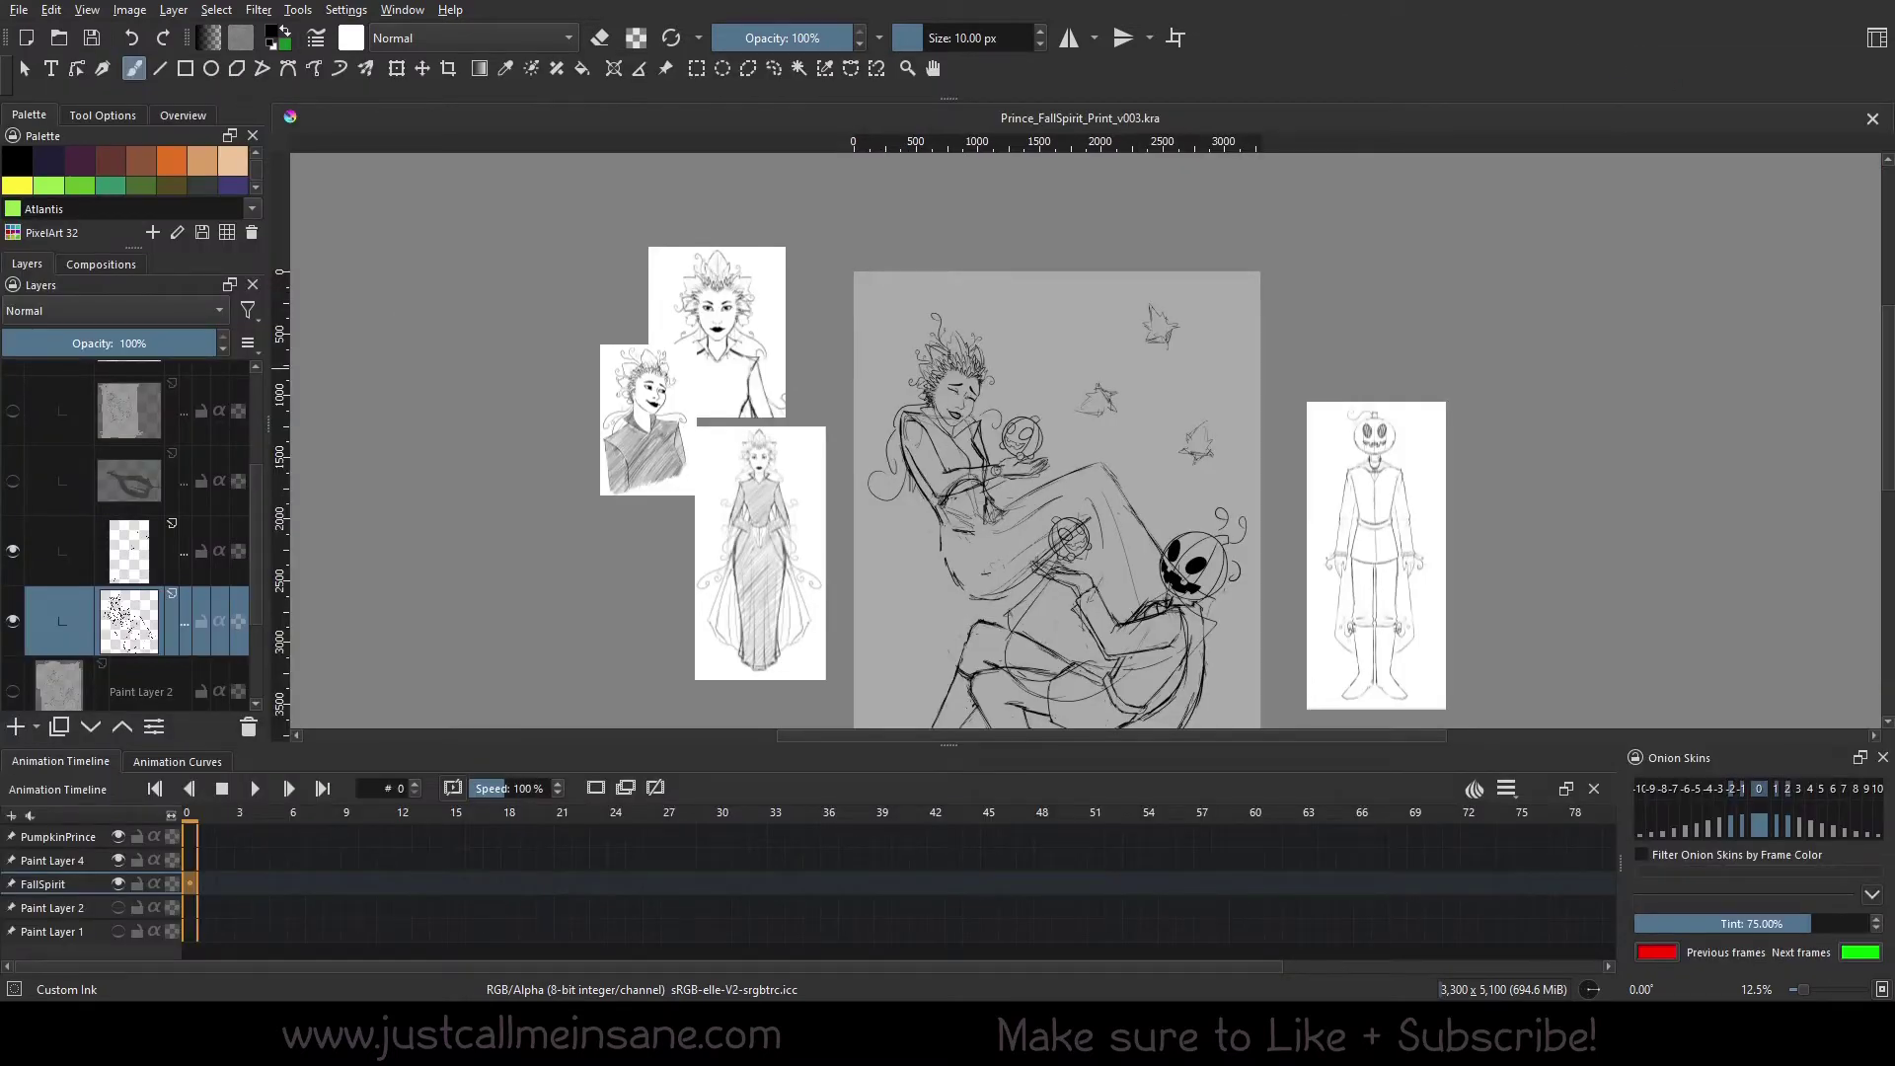
scroll(1085, 440, down, 3)
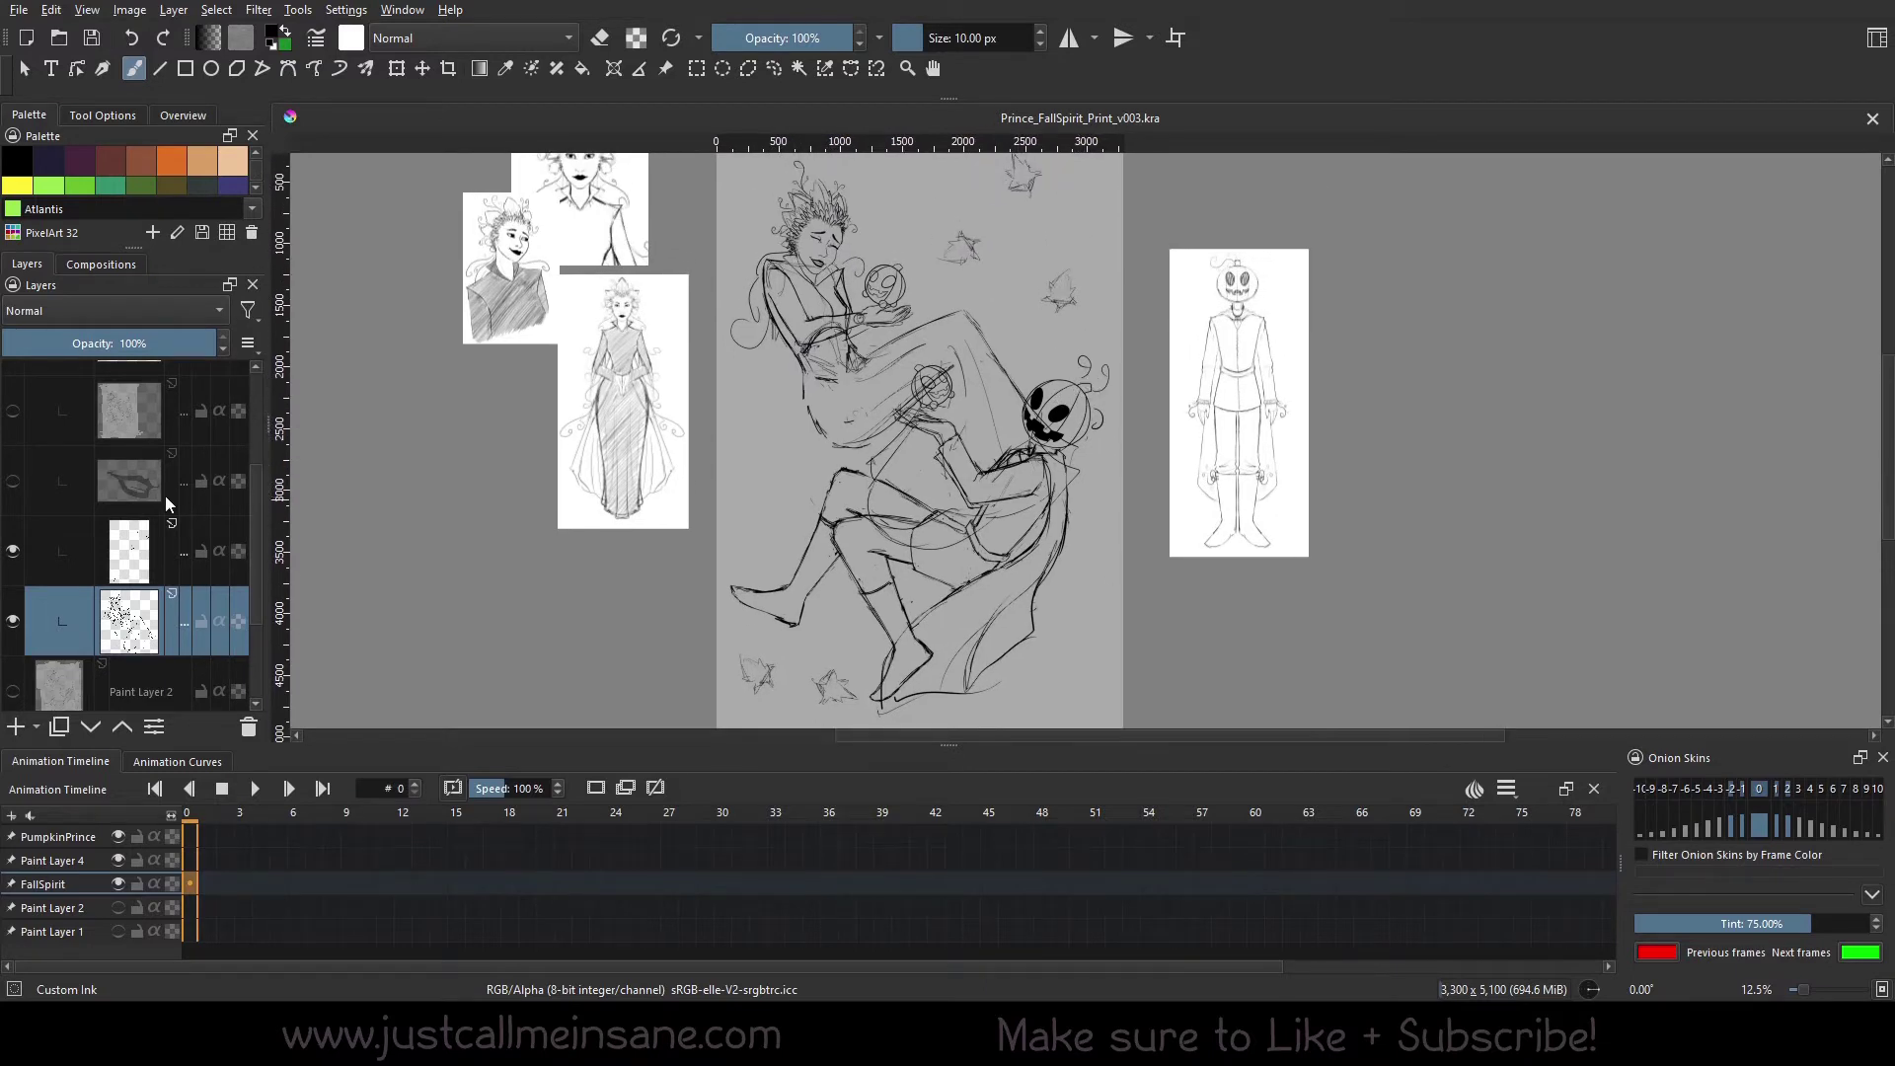
scroll(170, 506, up, 3)
Collapse Group 6 in the Layers docker and reopen the workspace list
click(100, 422)
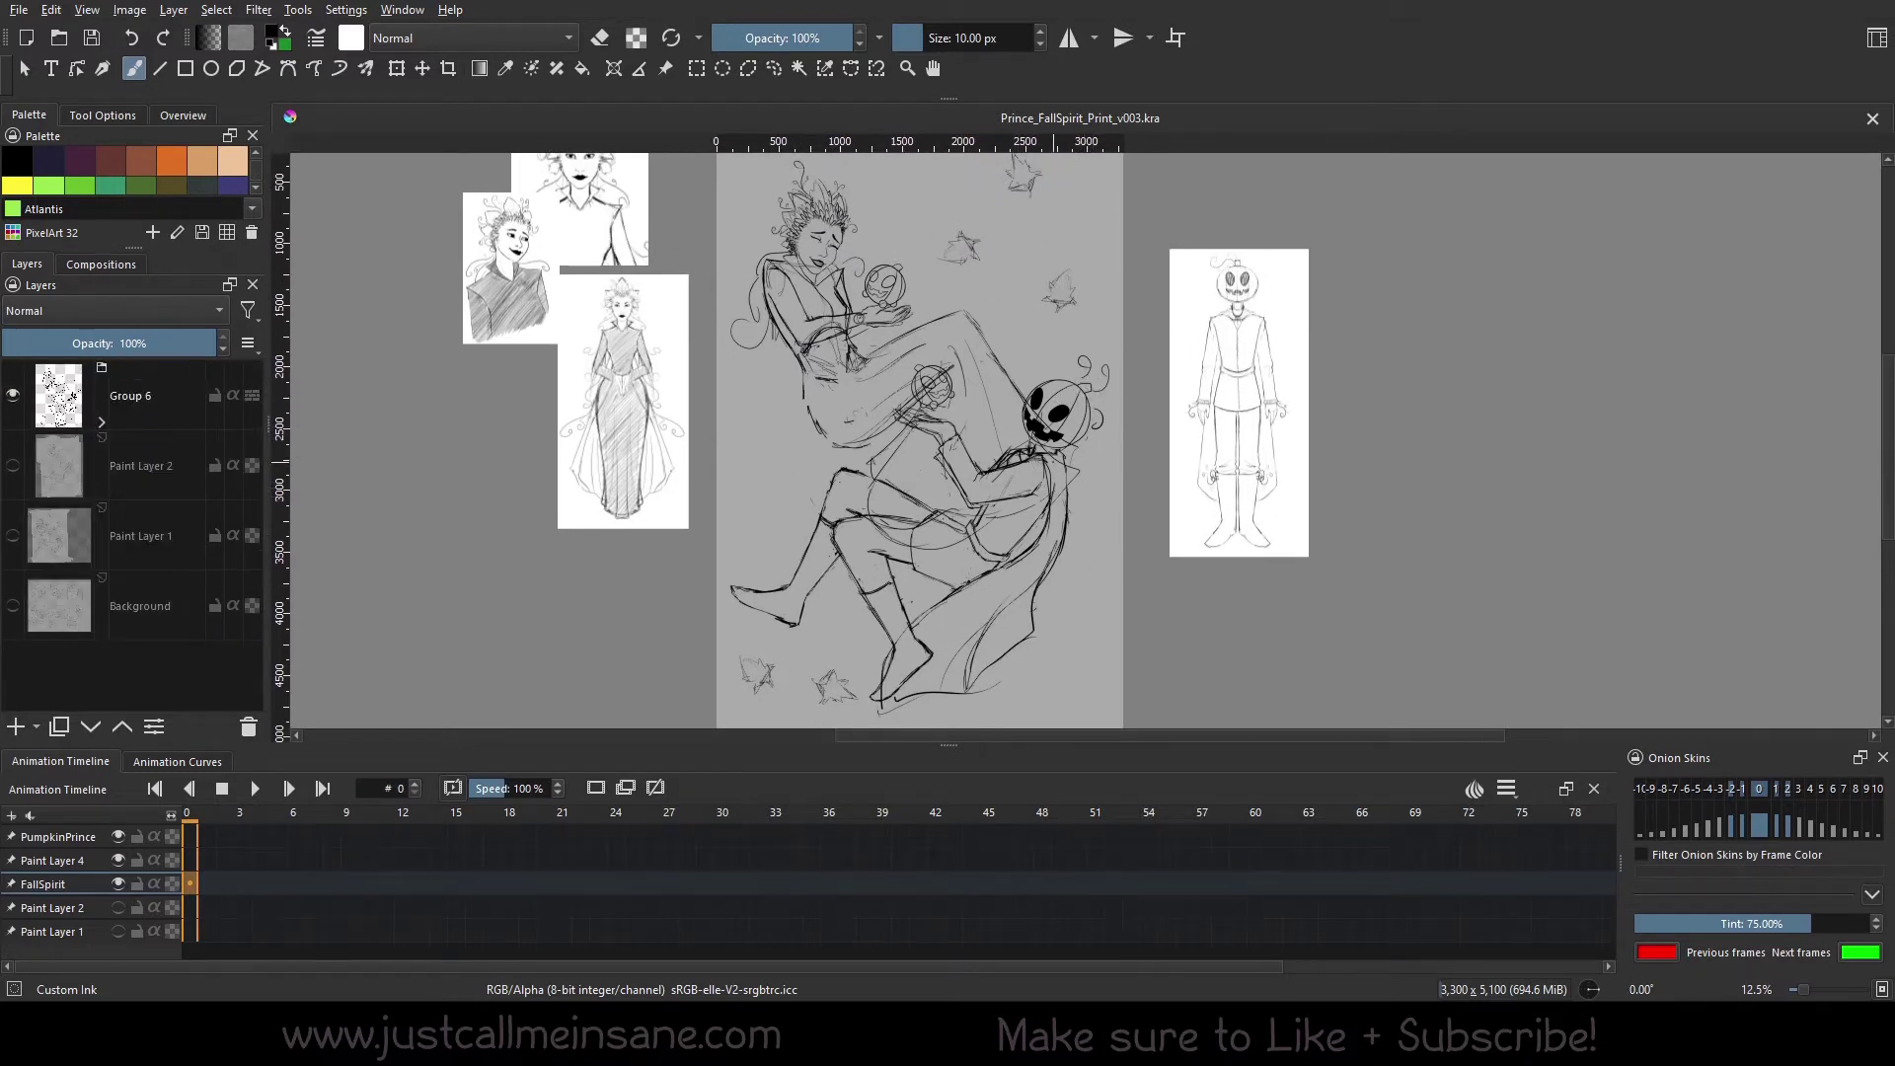
scroll(920, 439, up, 1)
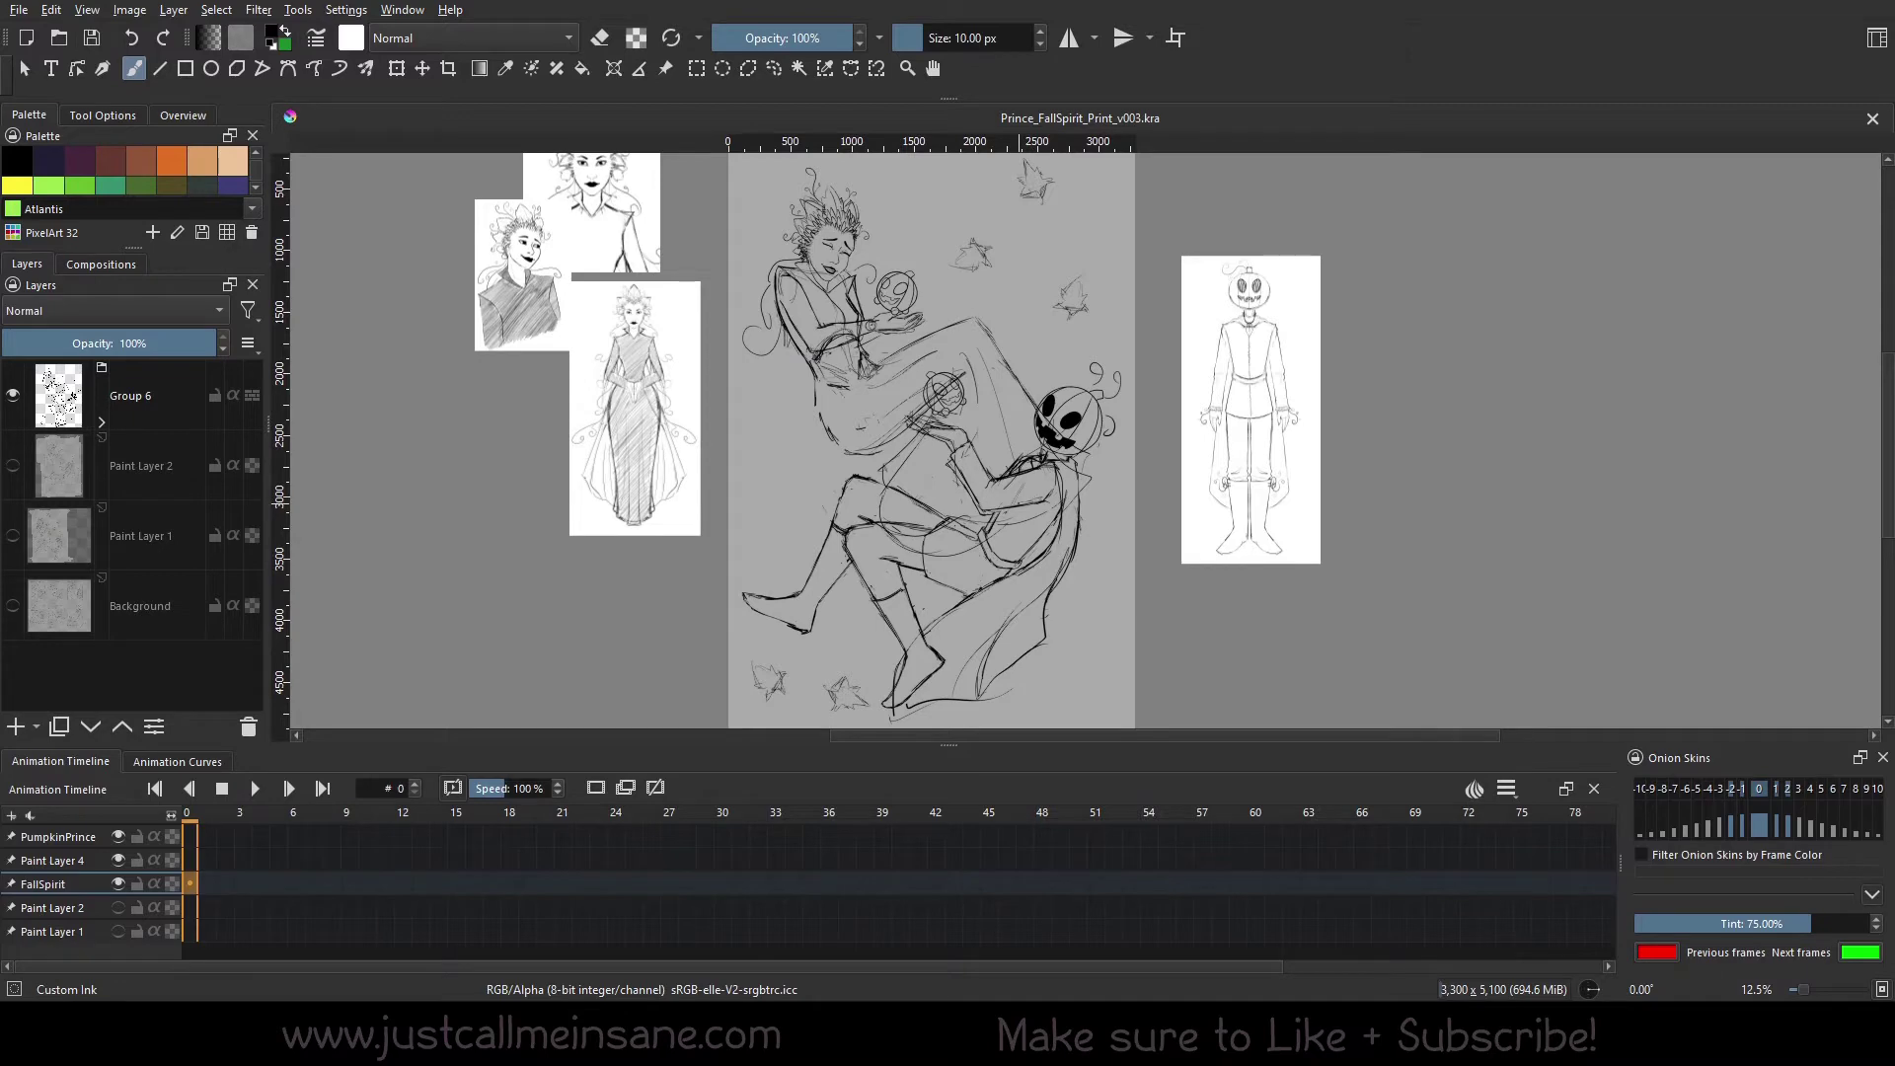
click(1877, 38)
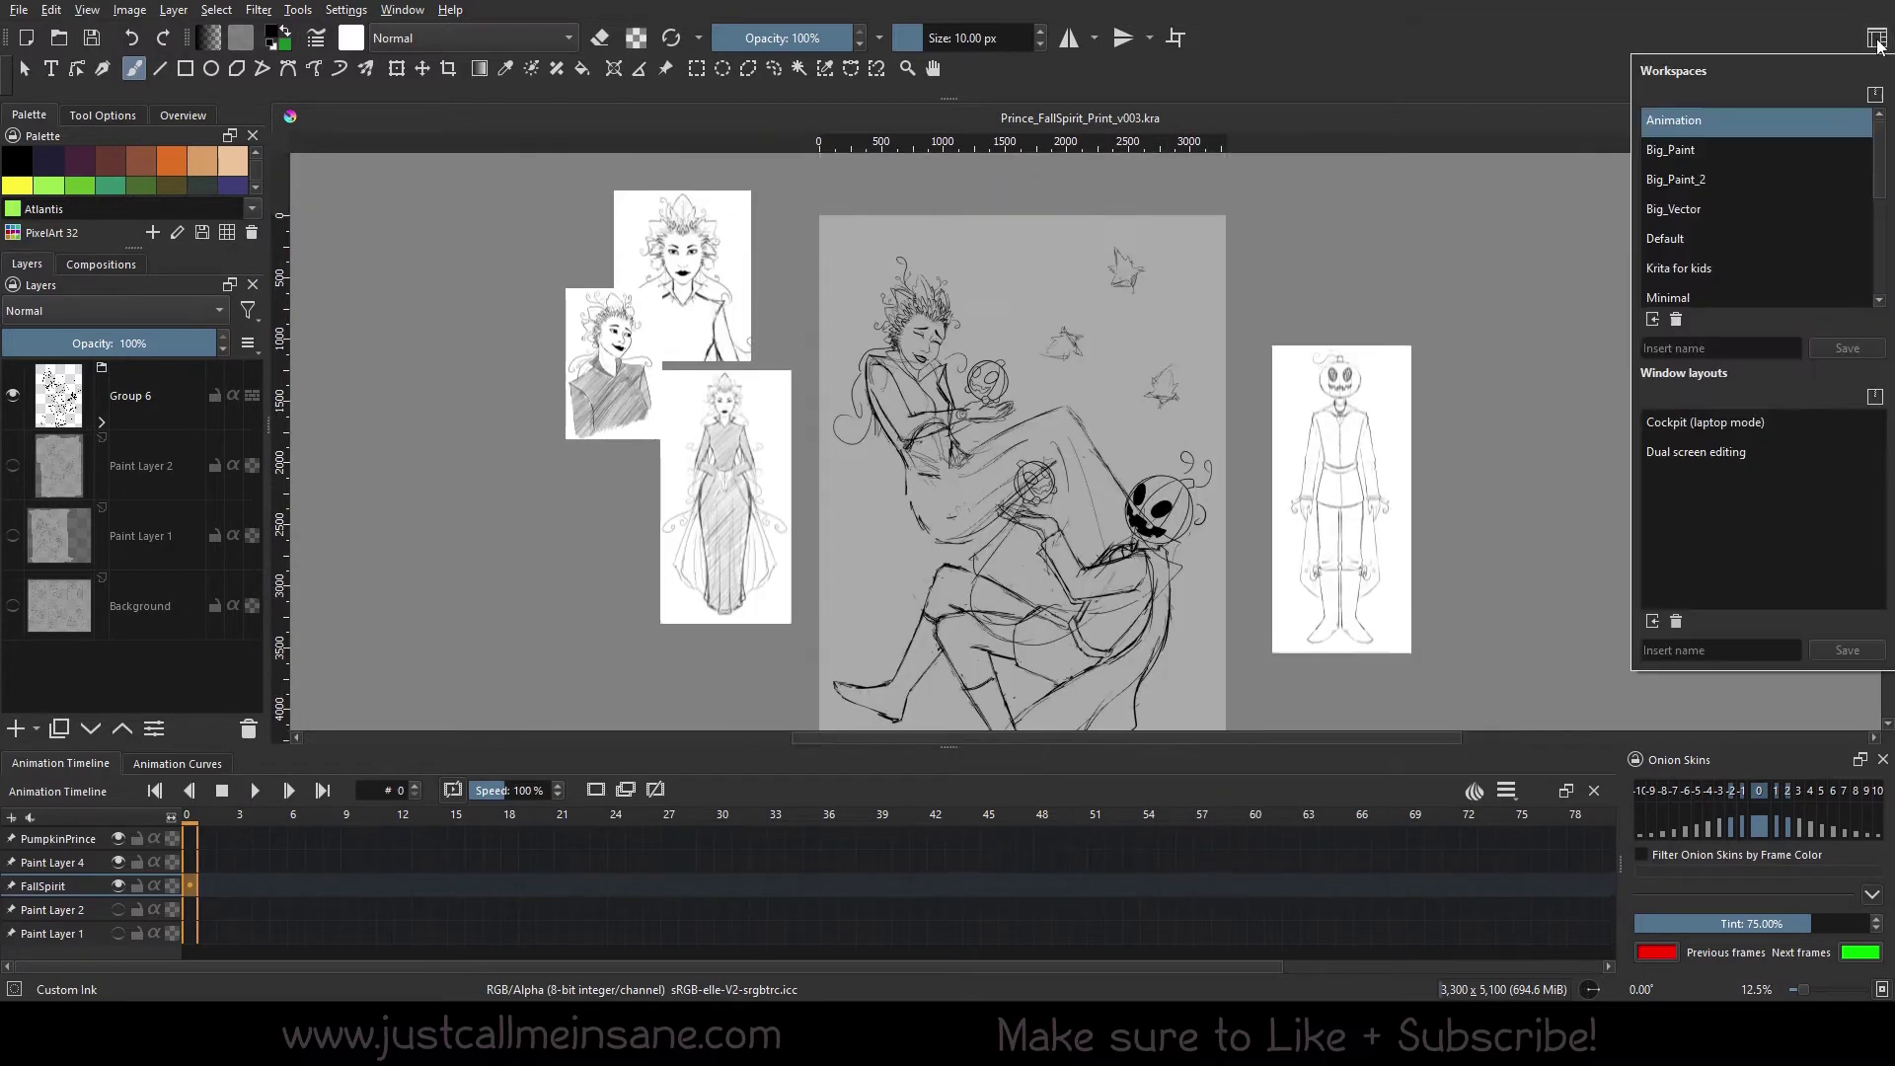
Try the Big_Paint workspace, then switch to Big_Paint_2
click(1776, 150)
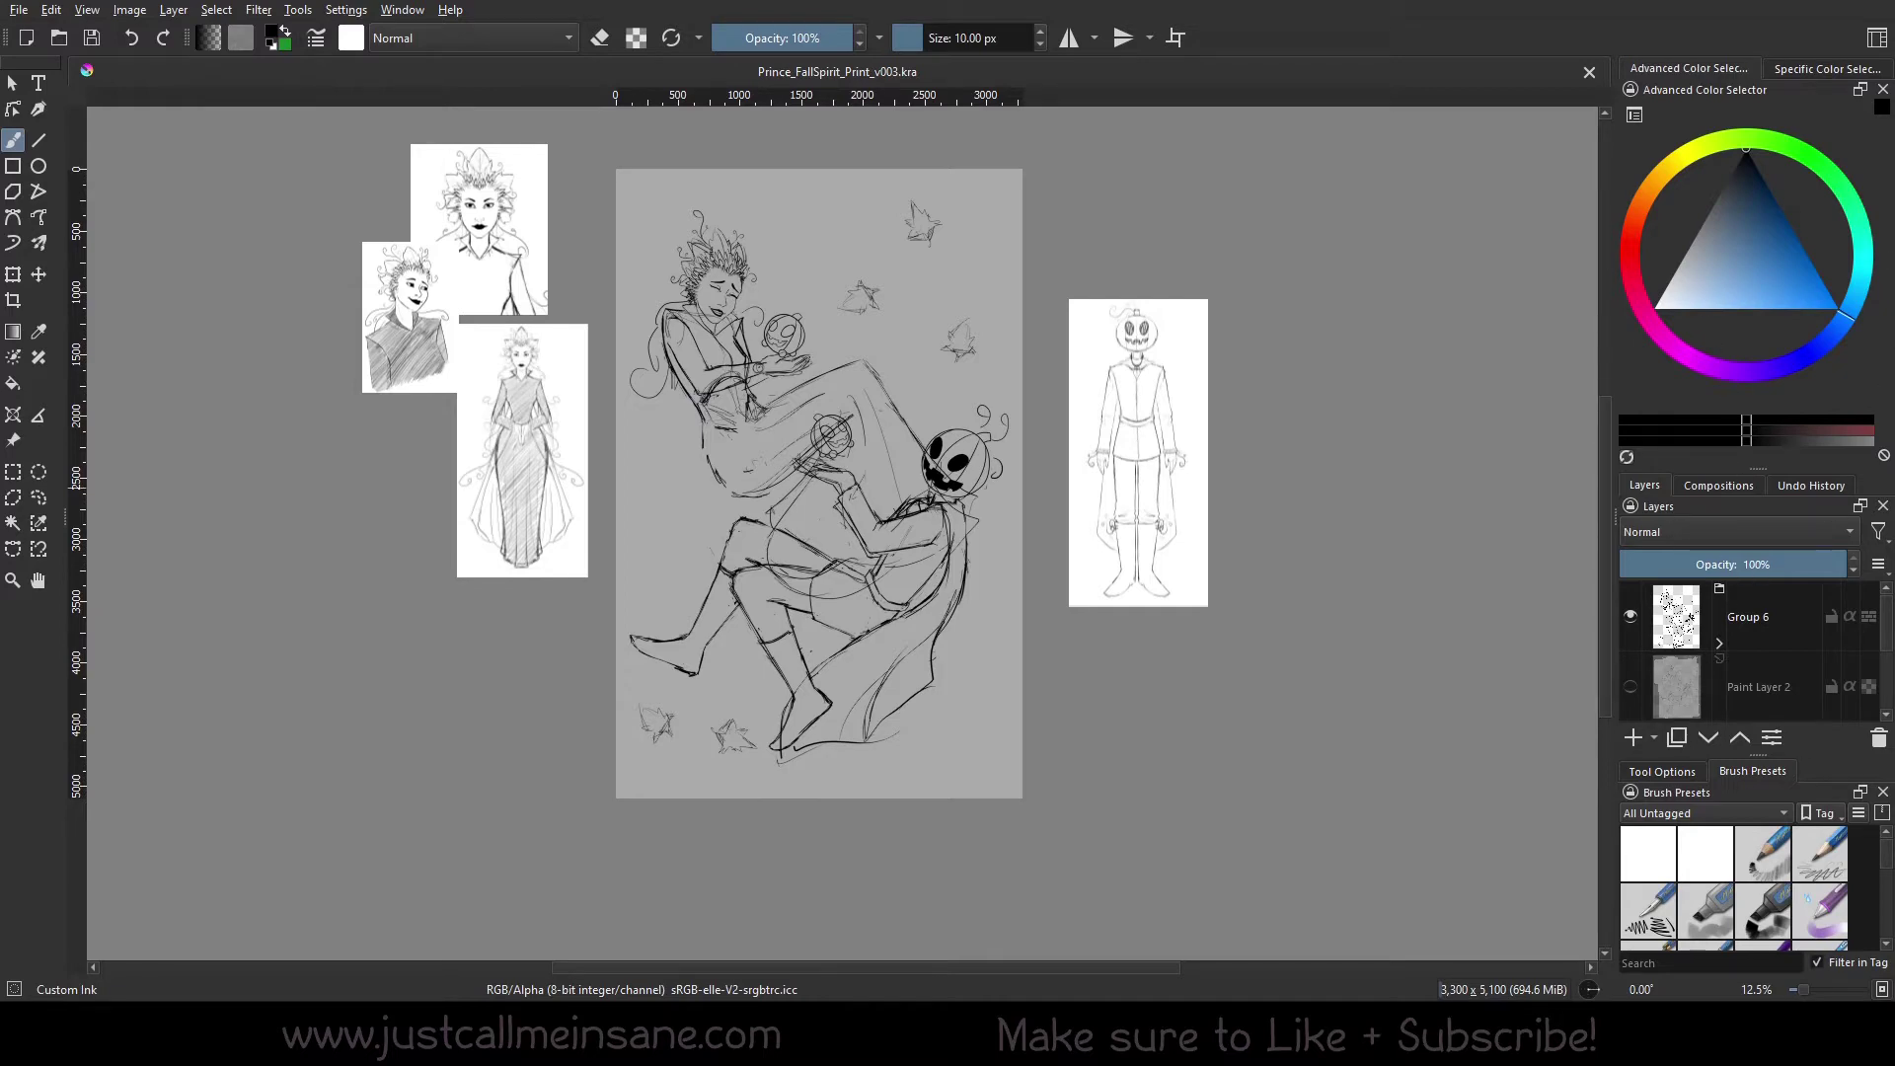
click(1879, 37)
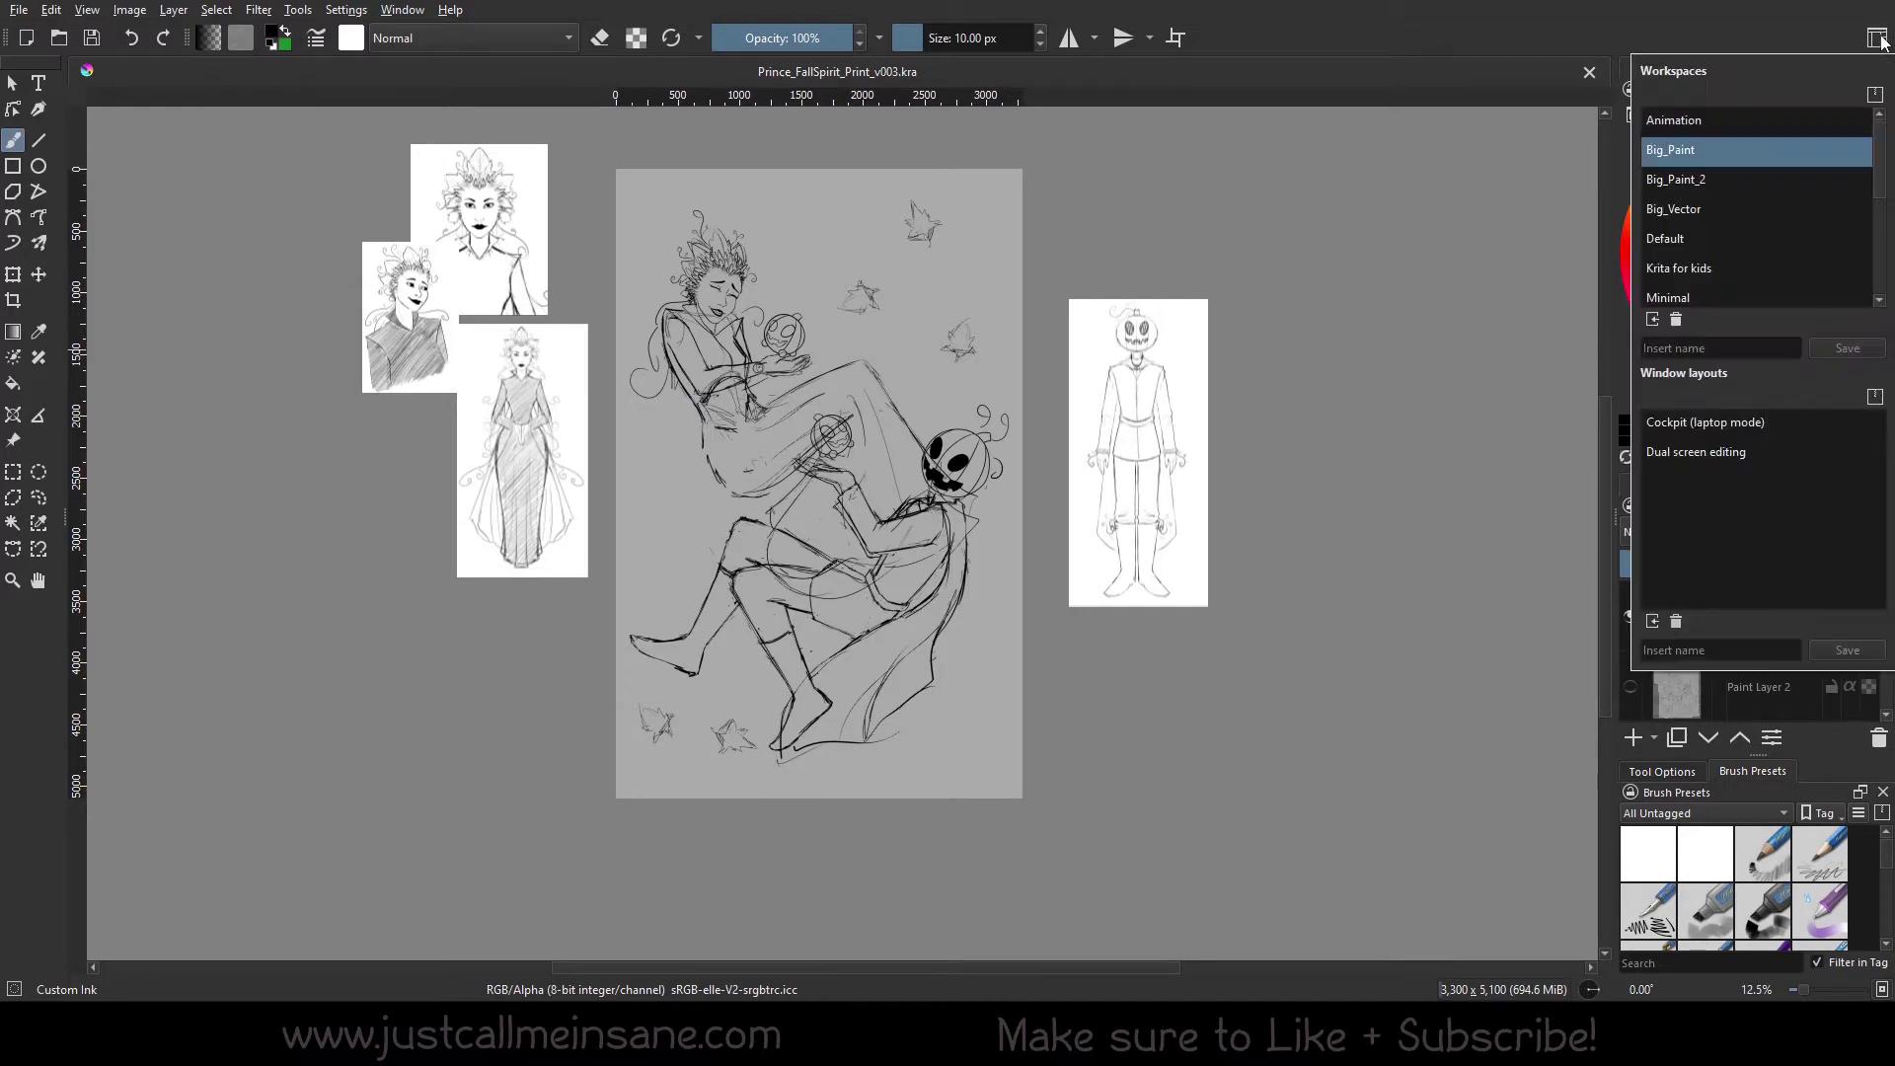
click(1714, 180)
click(1508, 32)
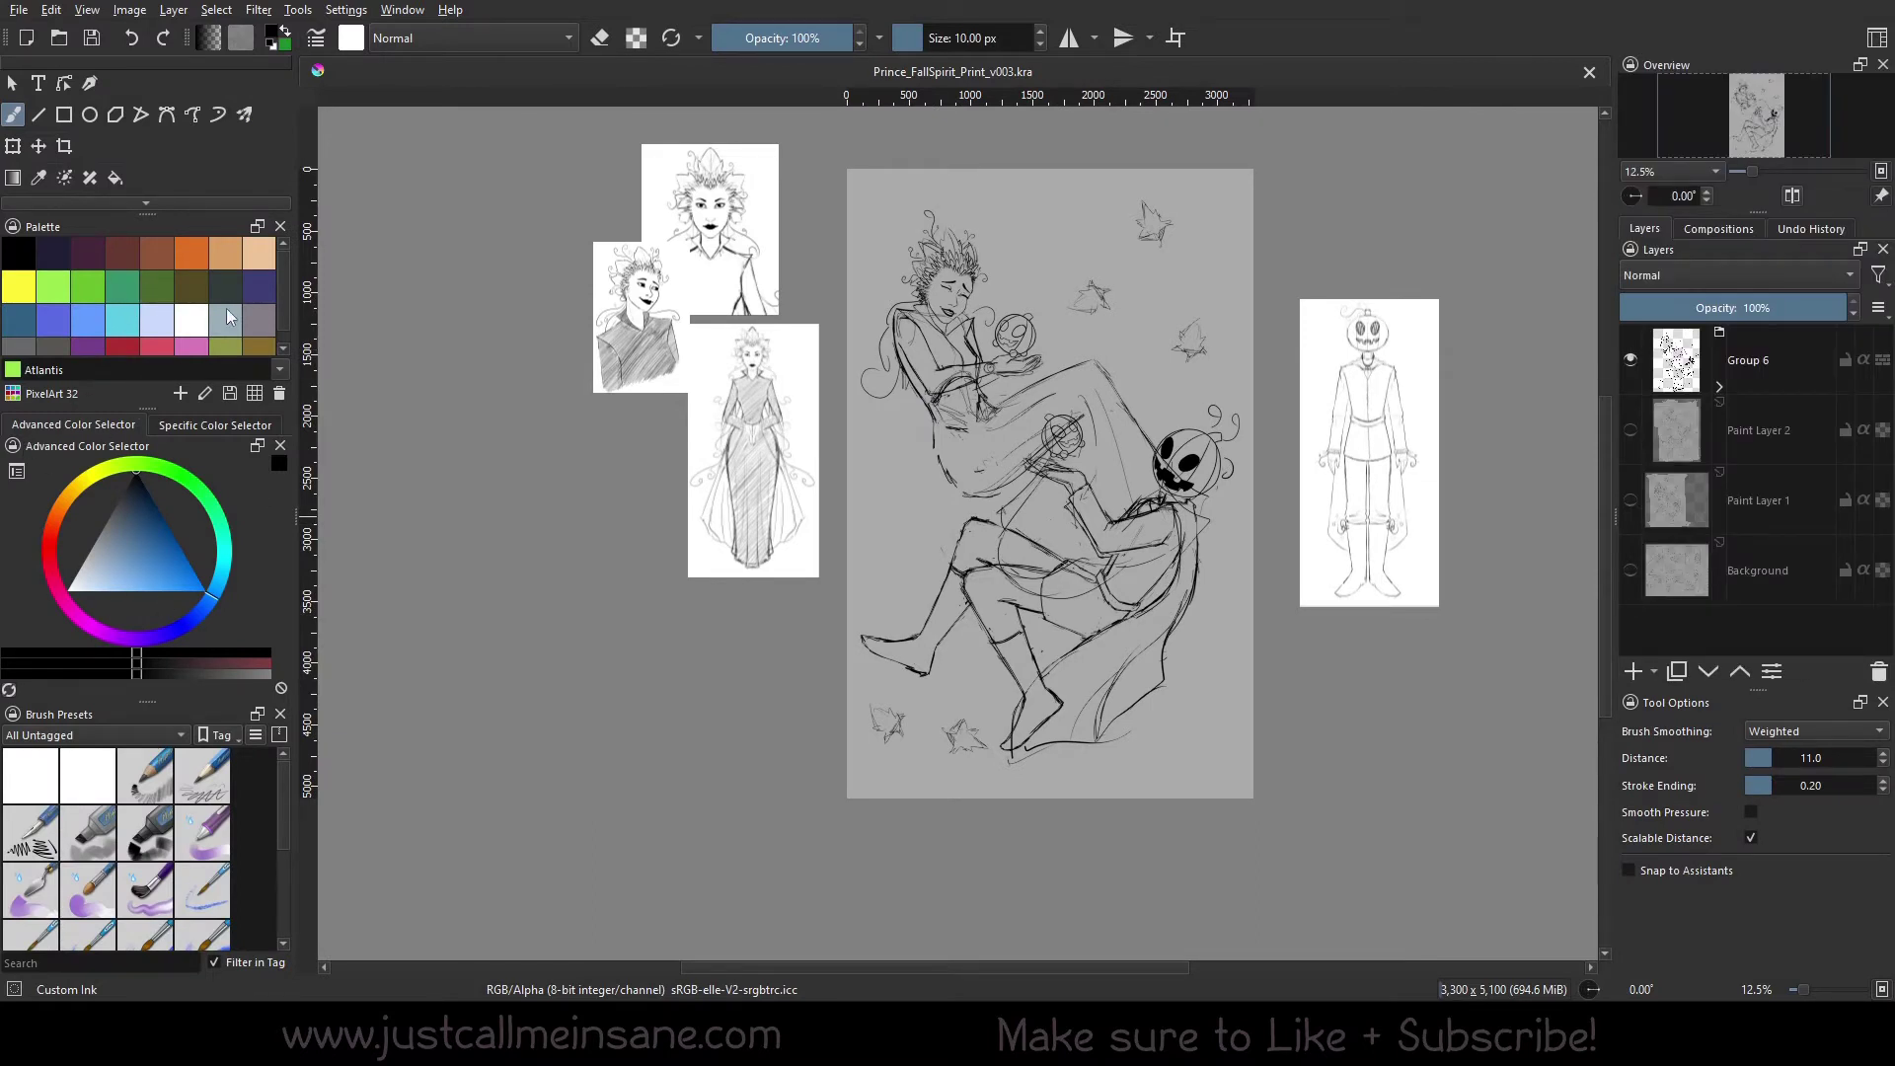
Check the palette list, toggle RGB sliders and colour wheel, and pan the sketch left
click(259, 394)
click(224, 174)
click(192, 427)
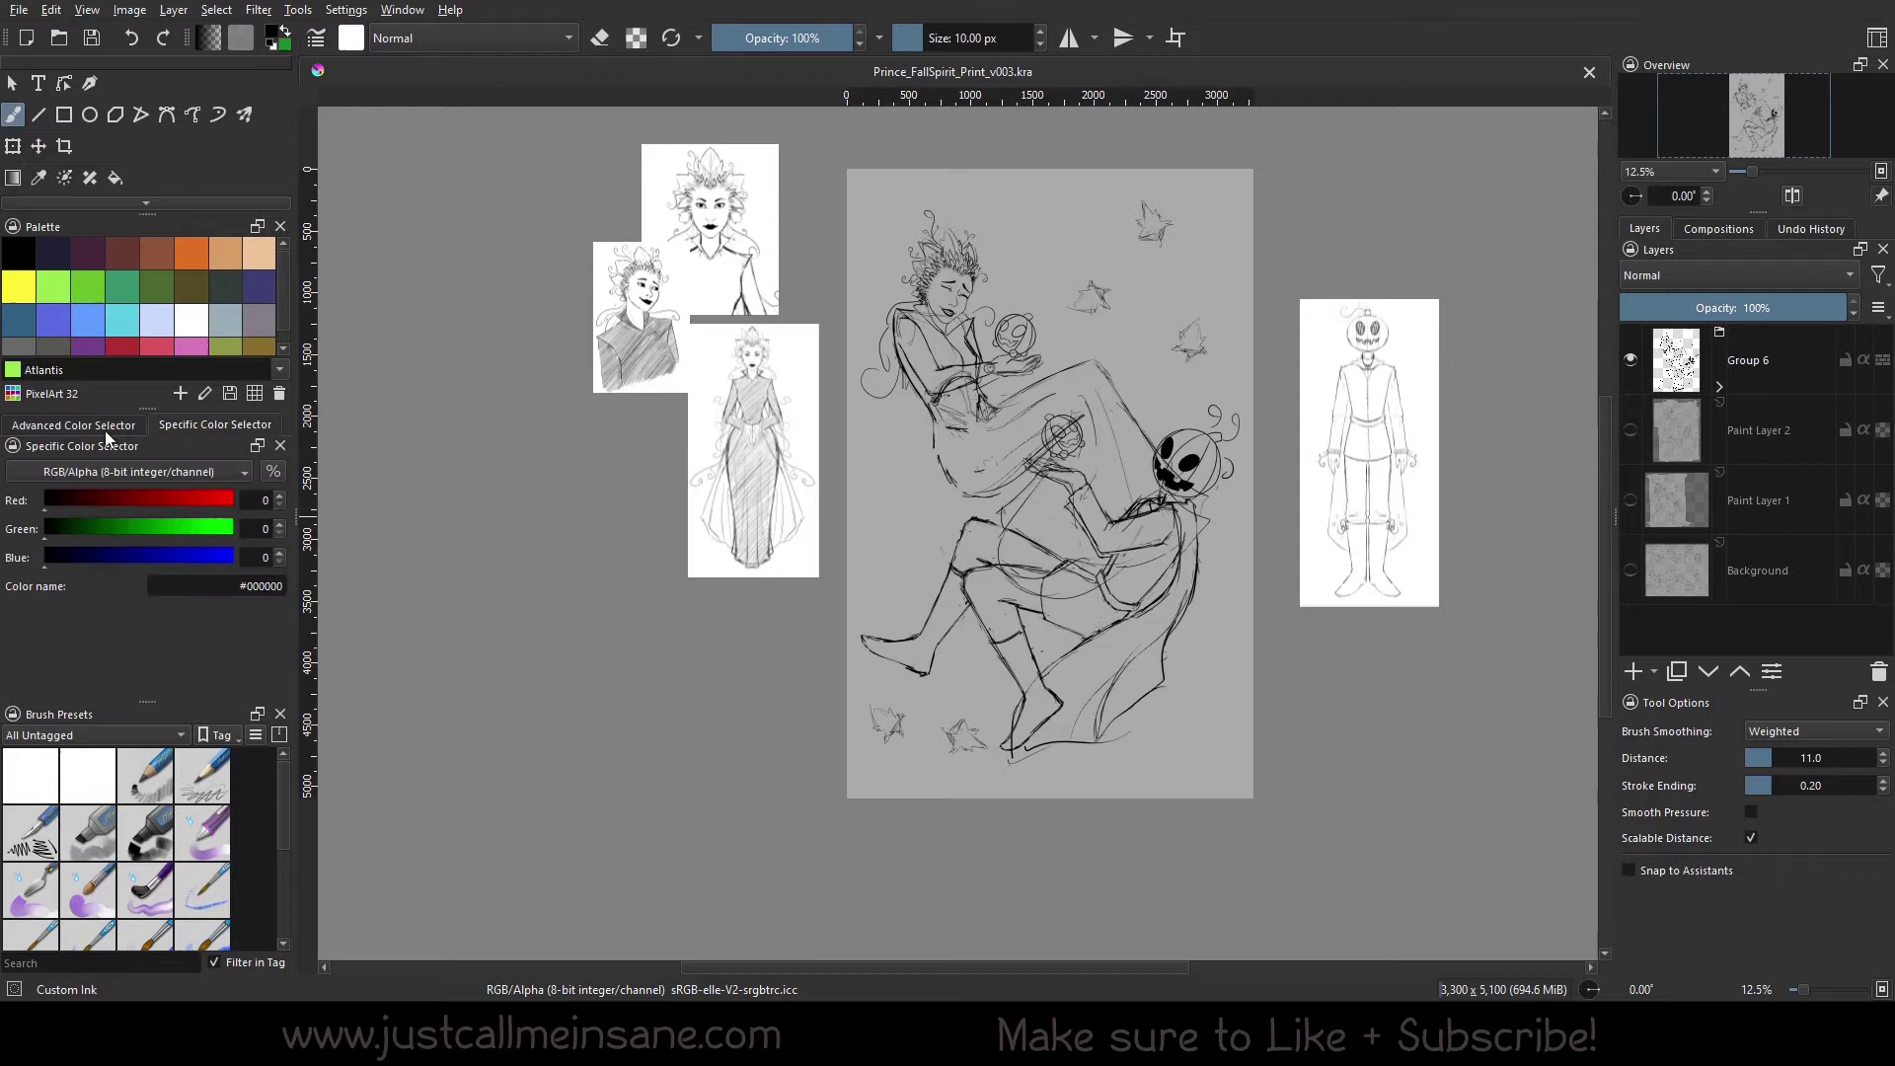
click(73, 426)
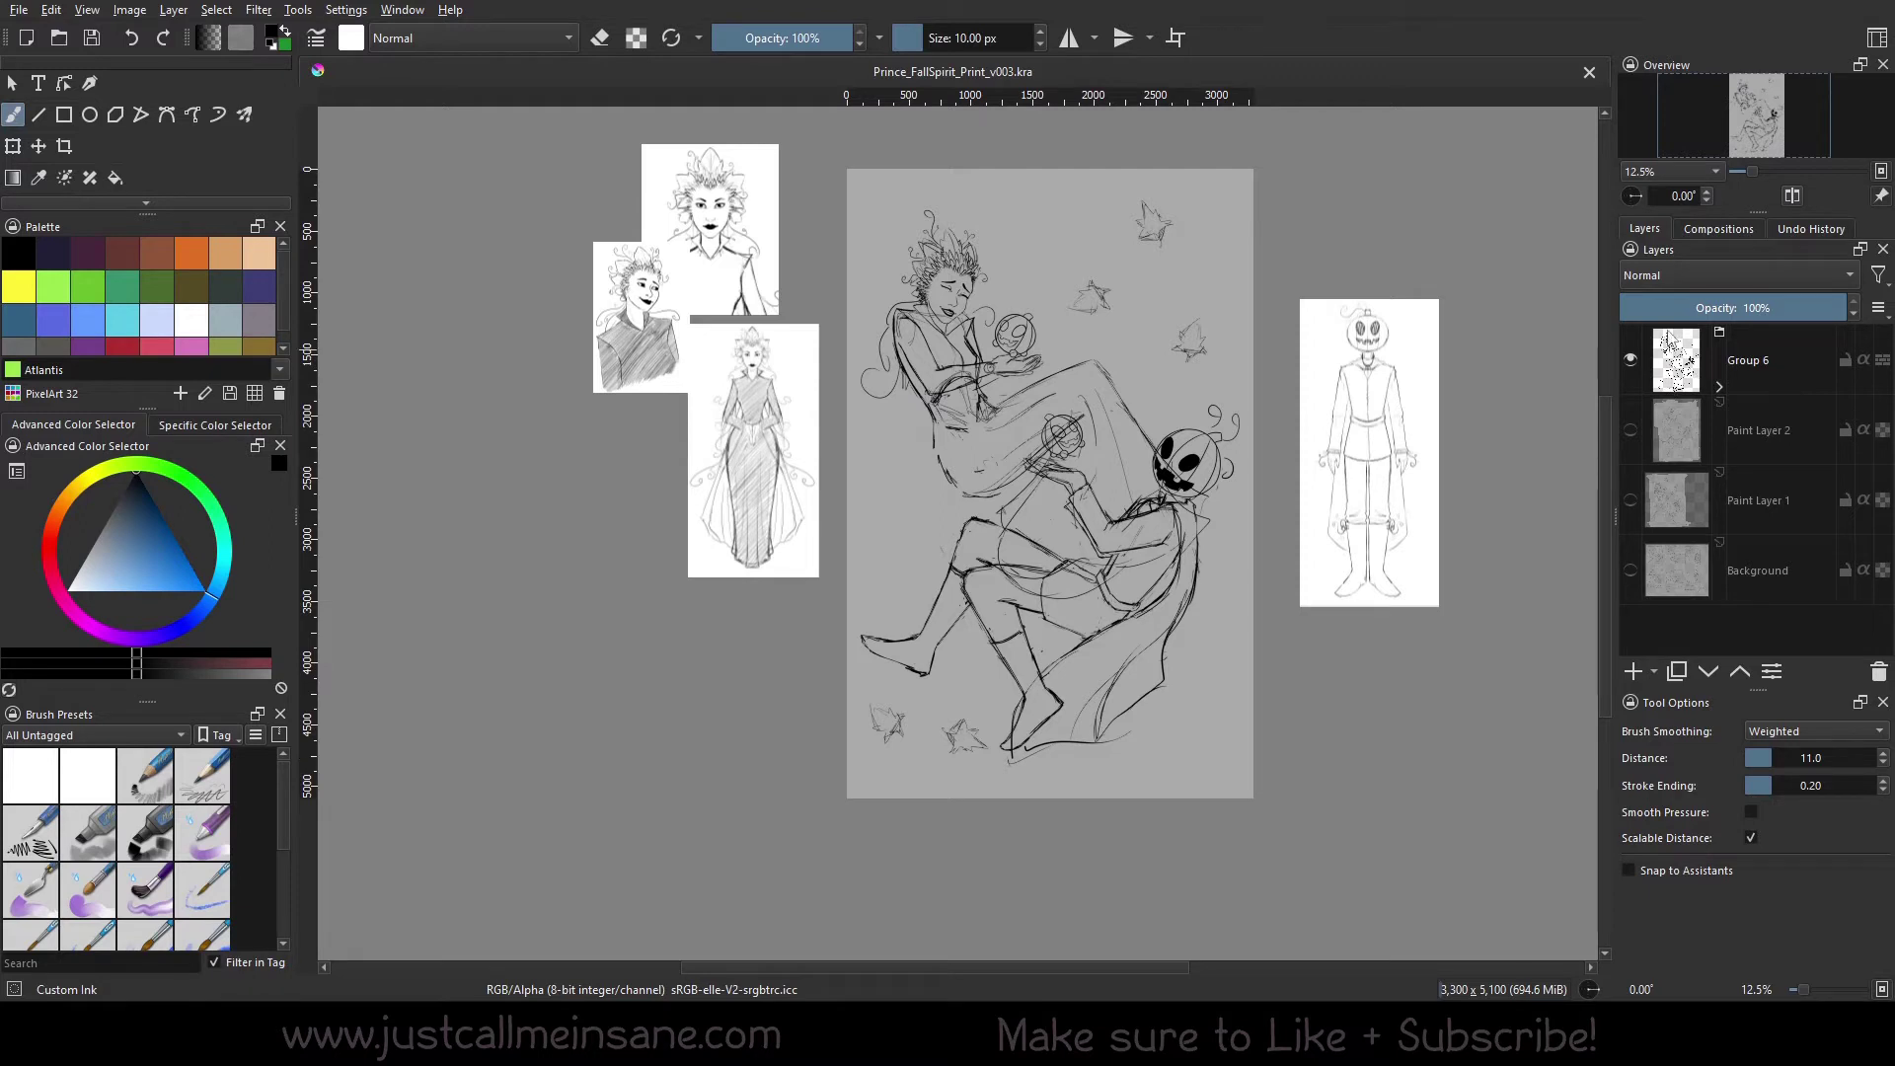
drag(1050, 483, 906, 533)
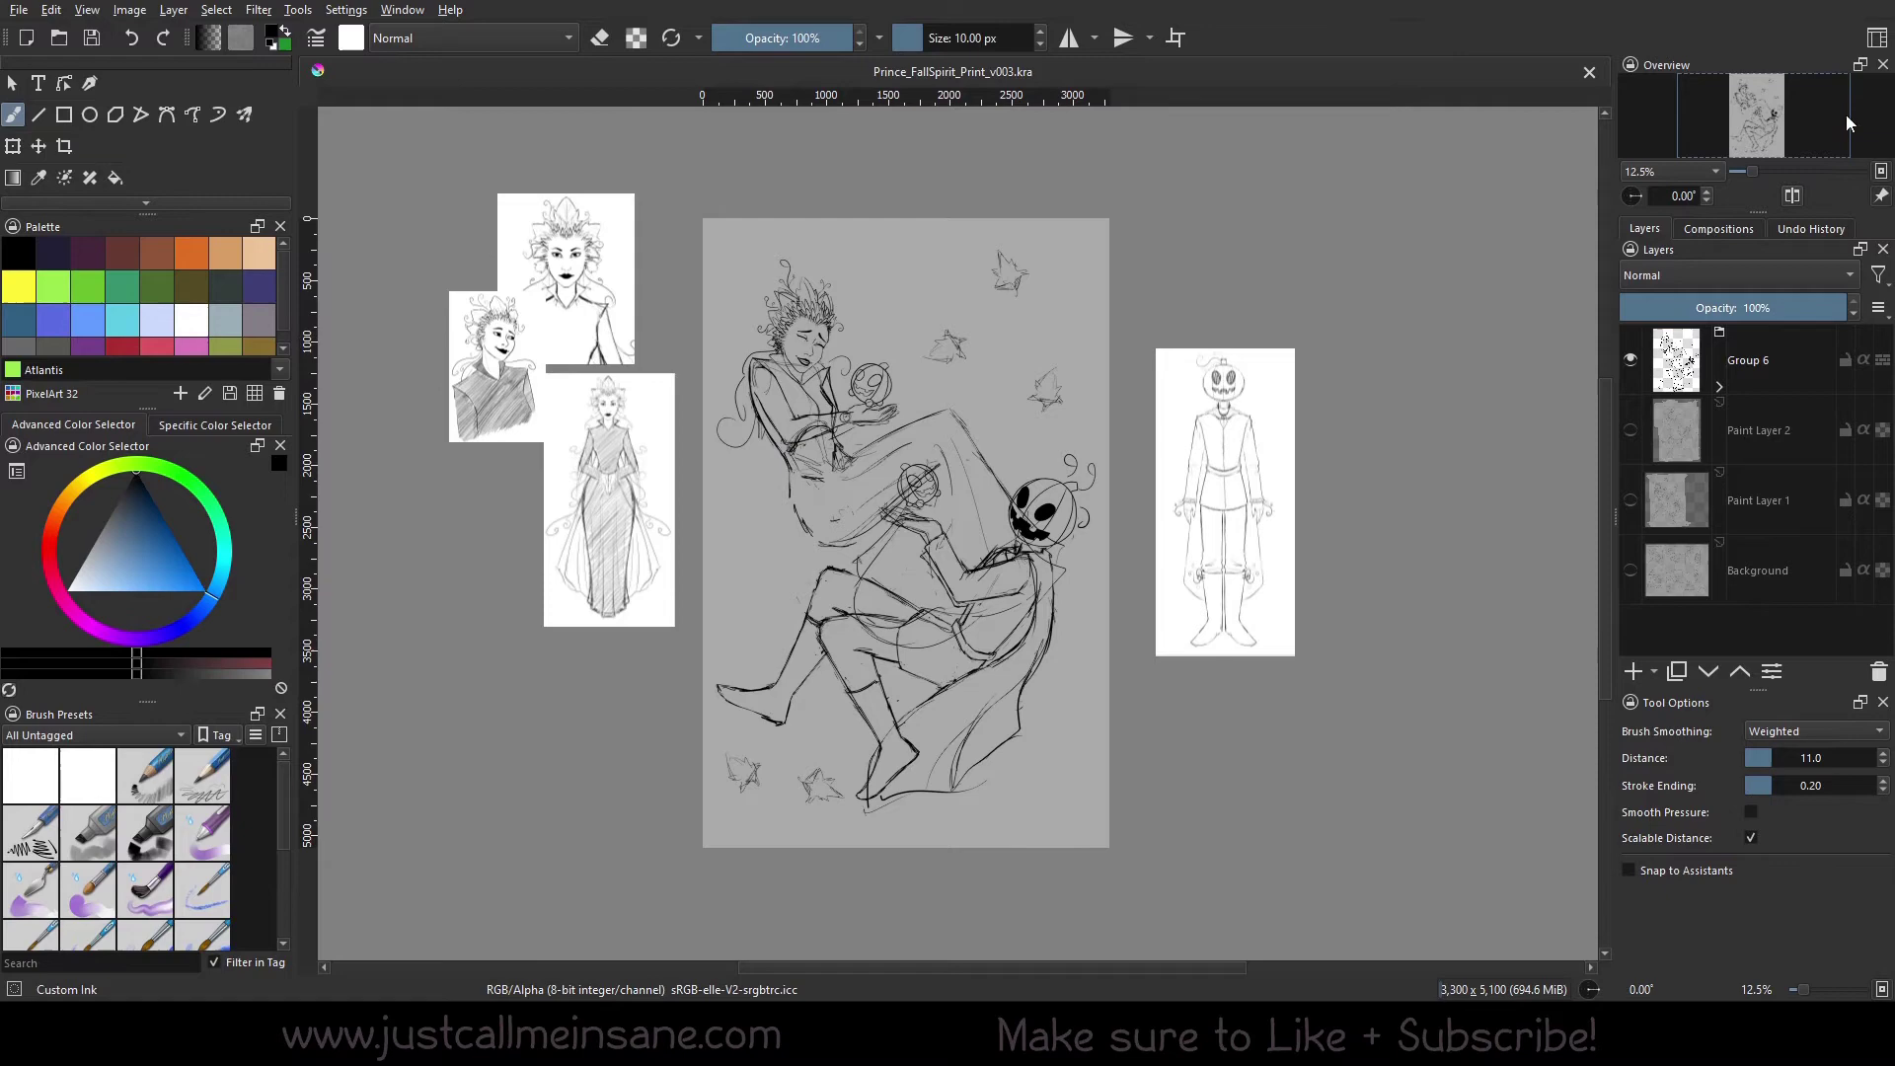
Apply Big_Vector and flip between its Undo History and Layers tabs
click(1876, 39)
click(1731, 212)
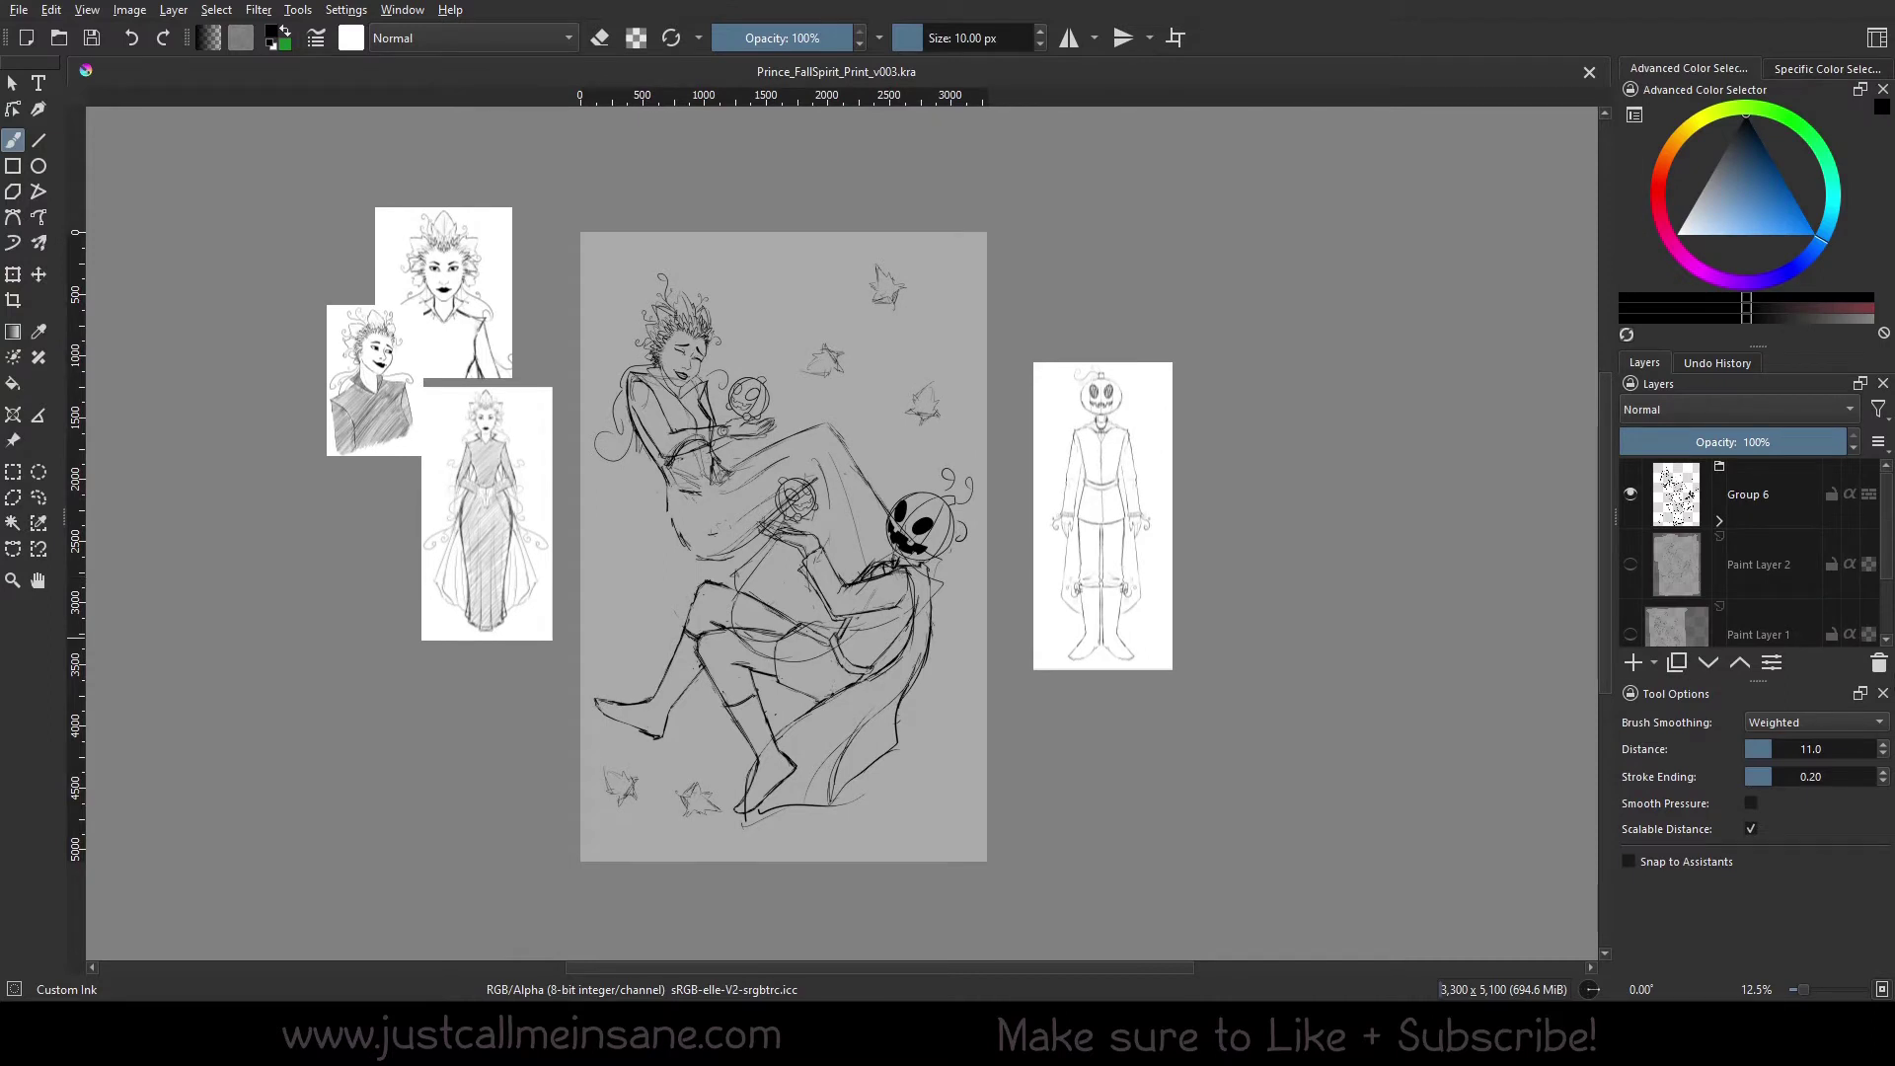
click(1717, 363)
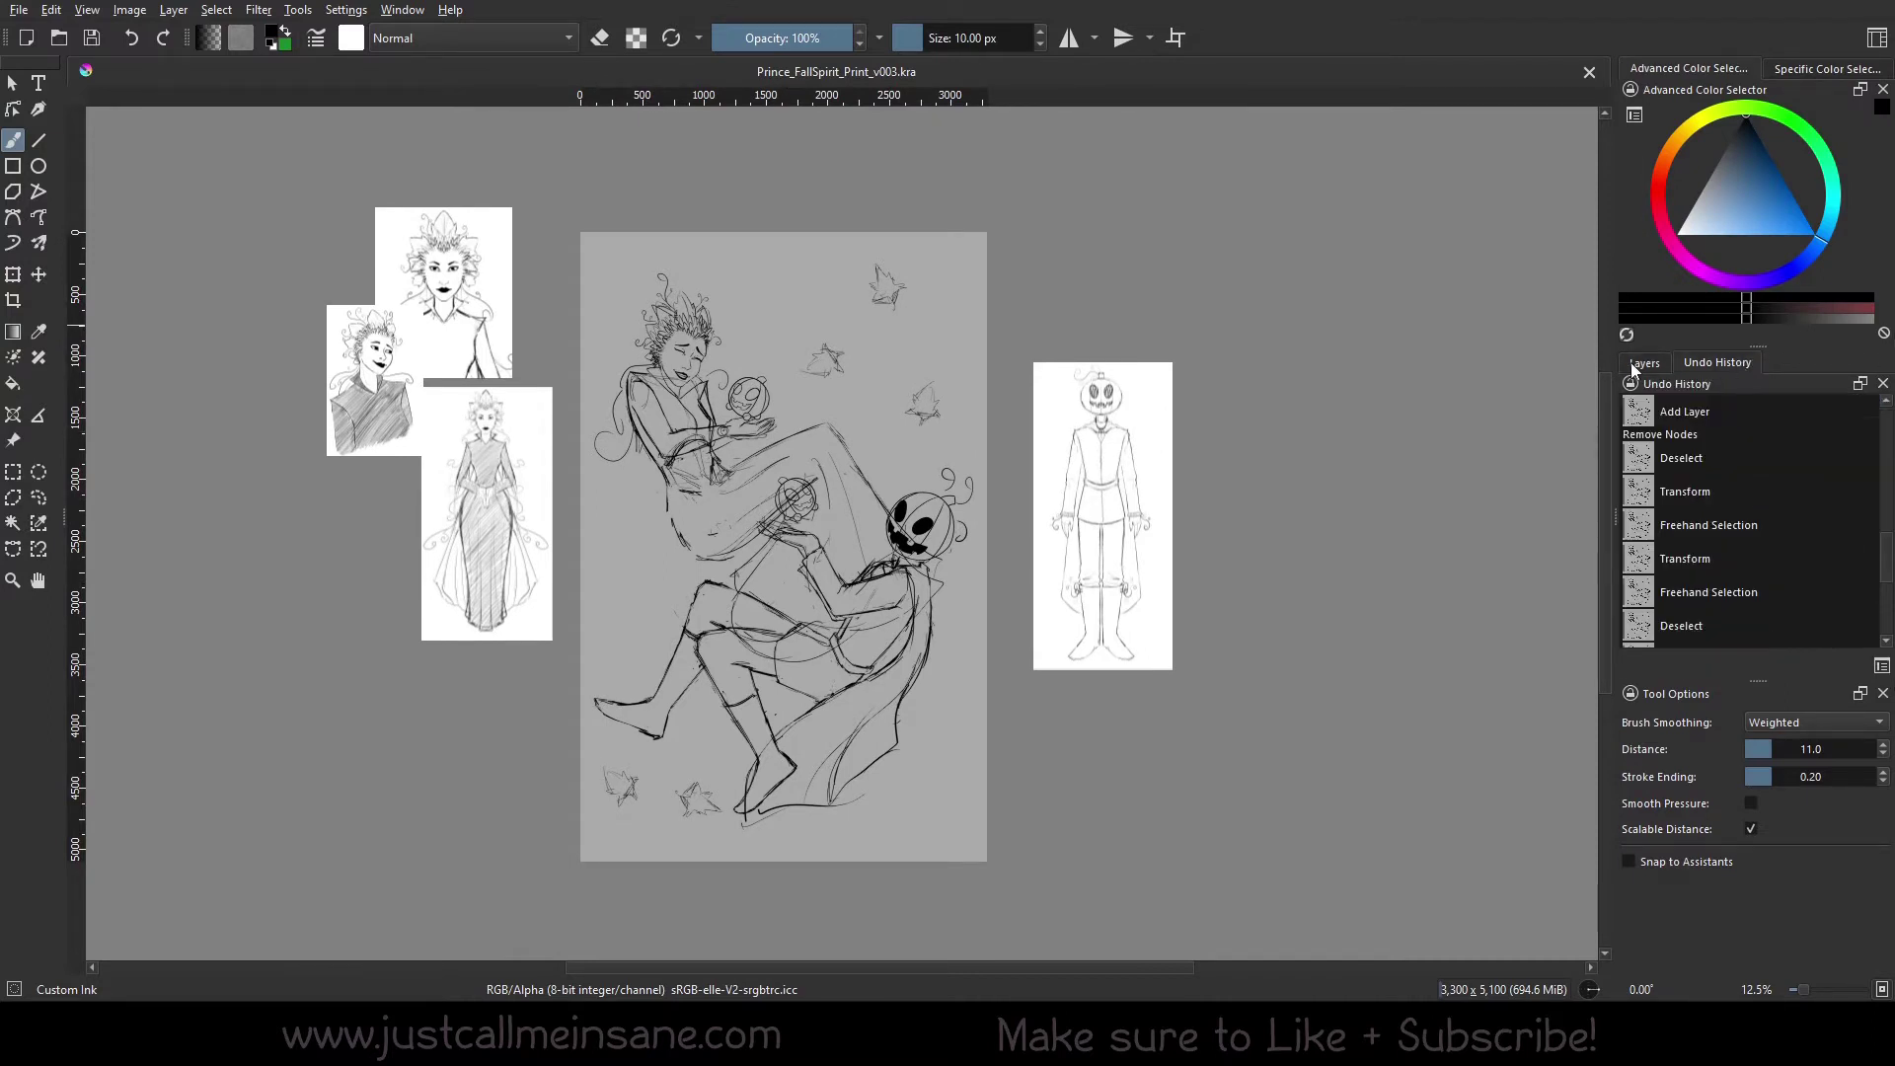
click(1626, 362)
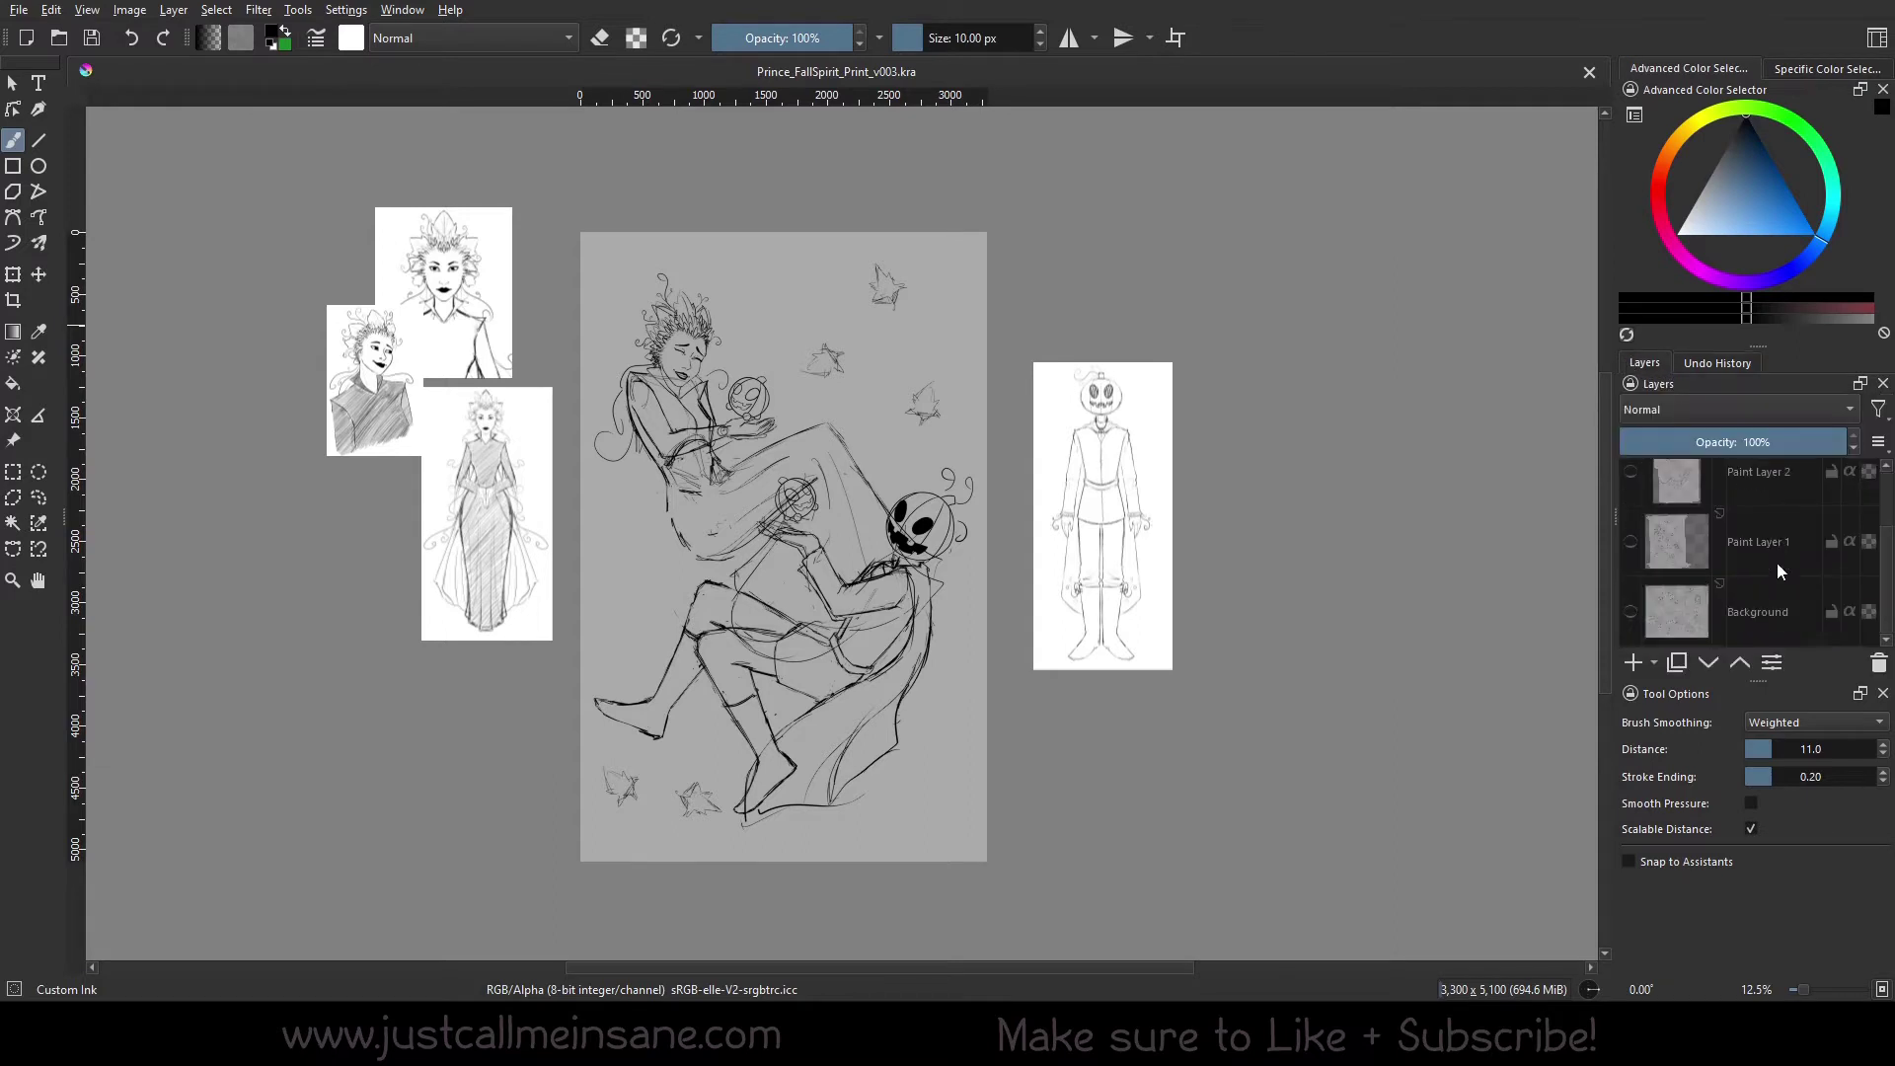
click(1717, 364)
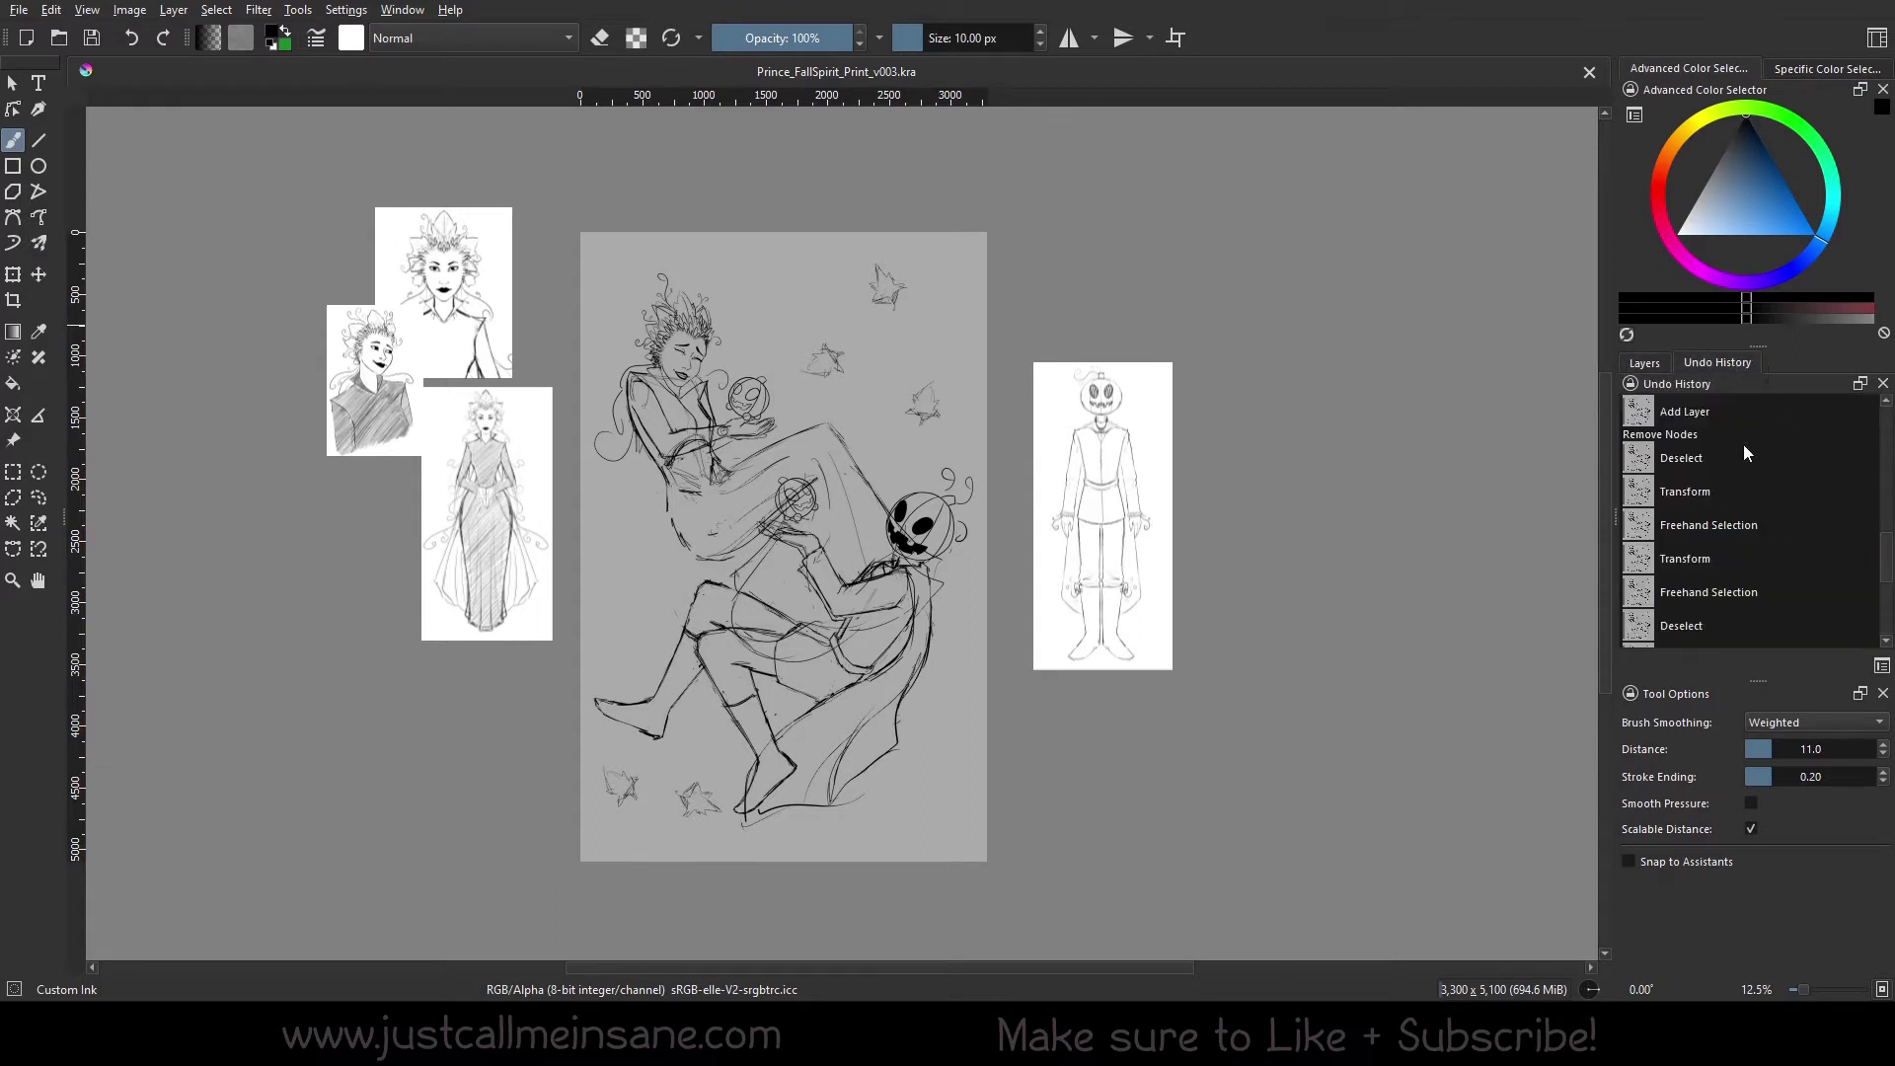
click(1659, 362)
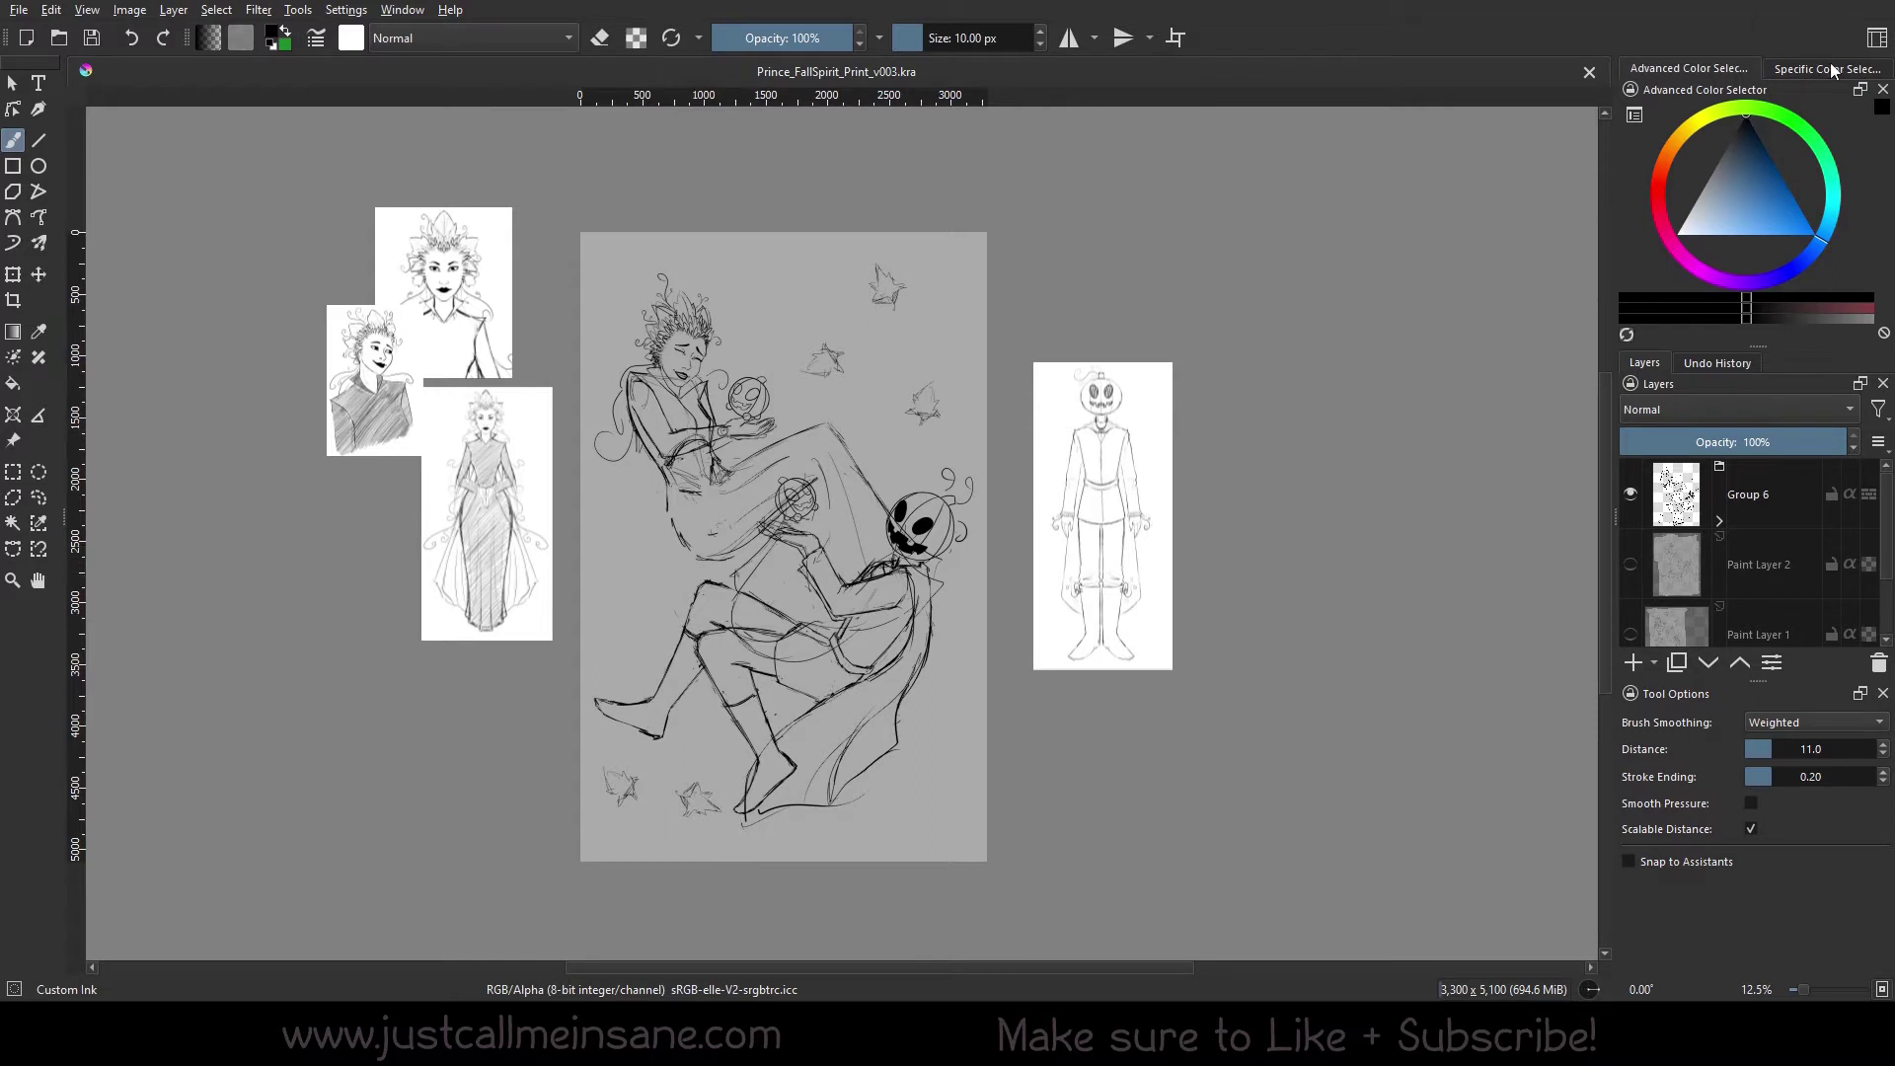
Return to the Default workspace, peek at Tool Options, and reopen the workspace list
click(1876, 38)
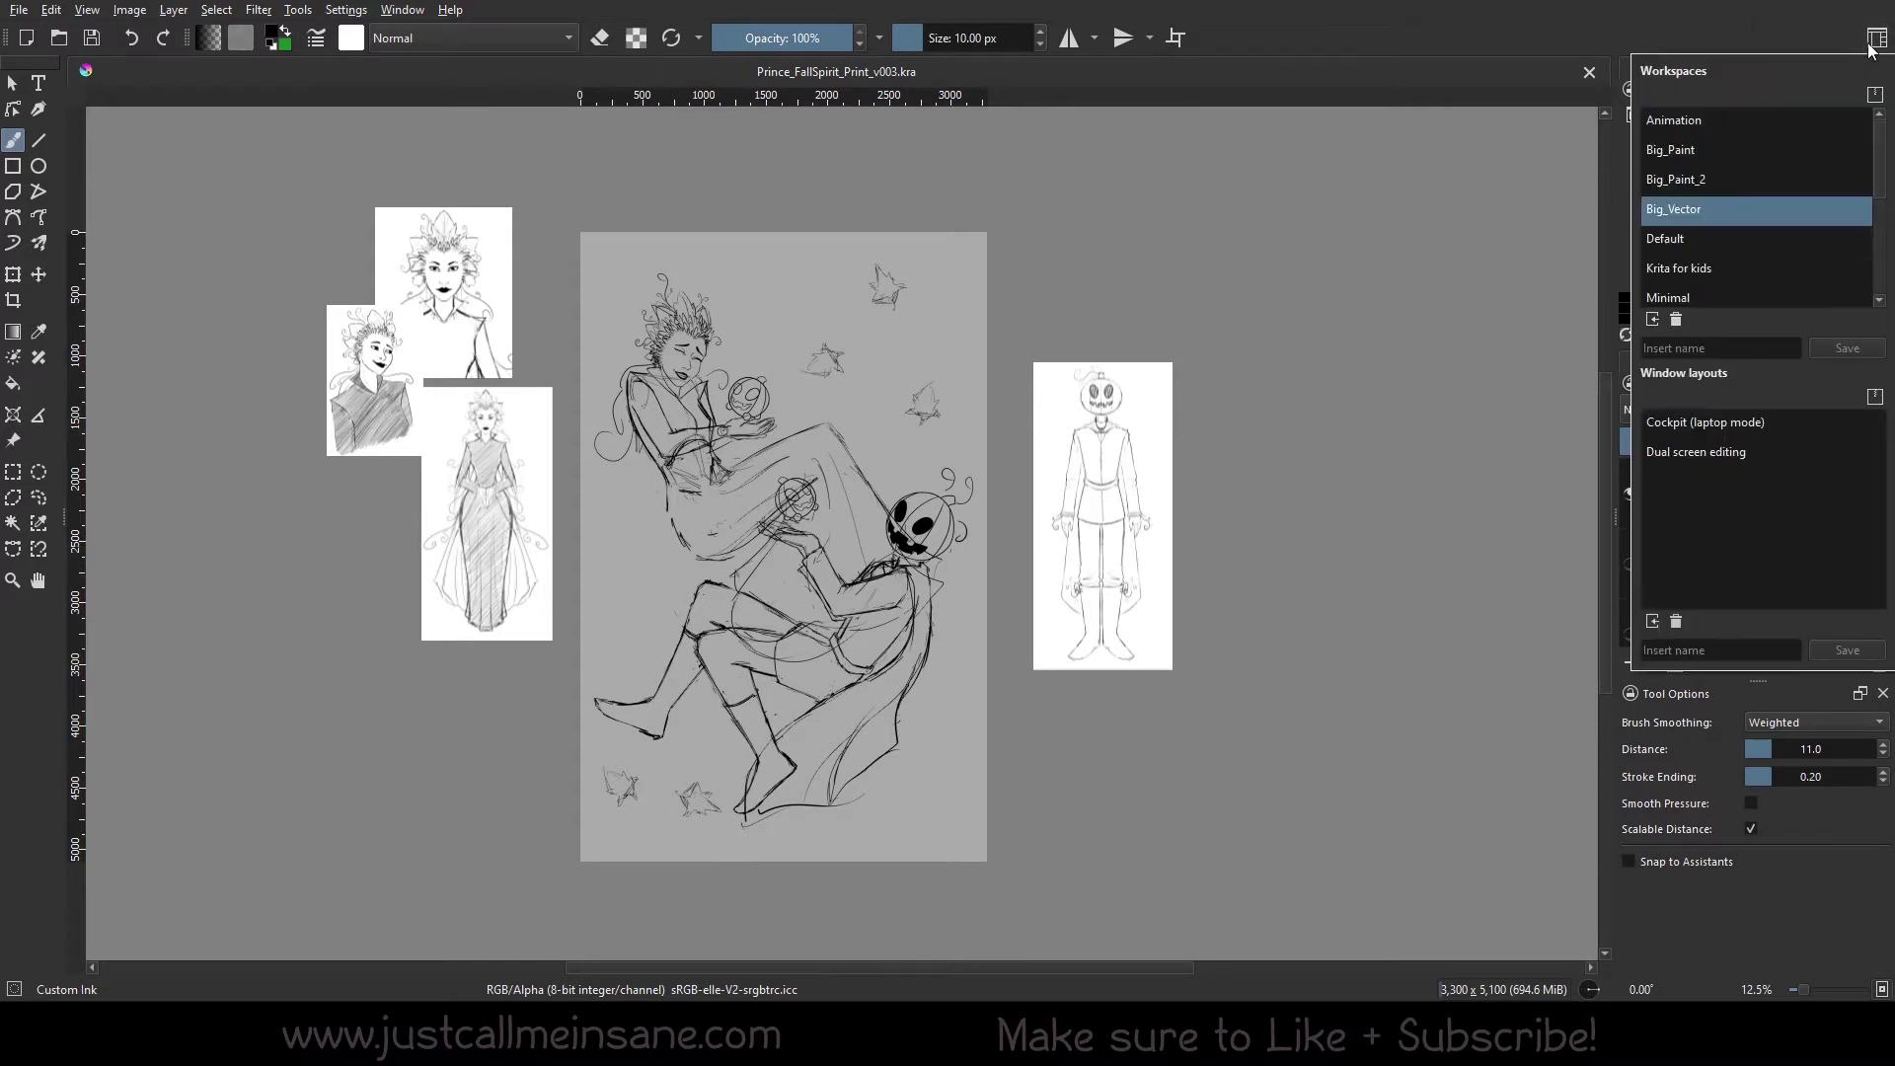
click(1729, 241)
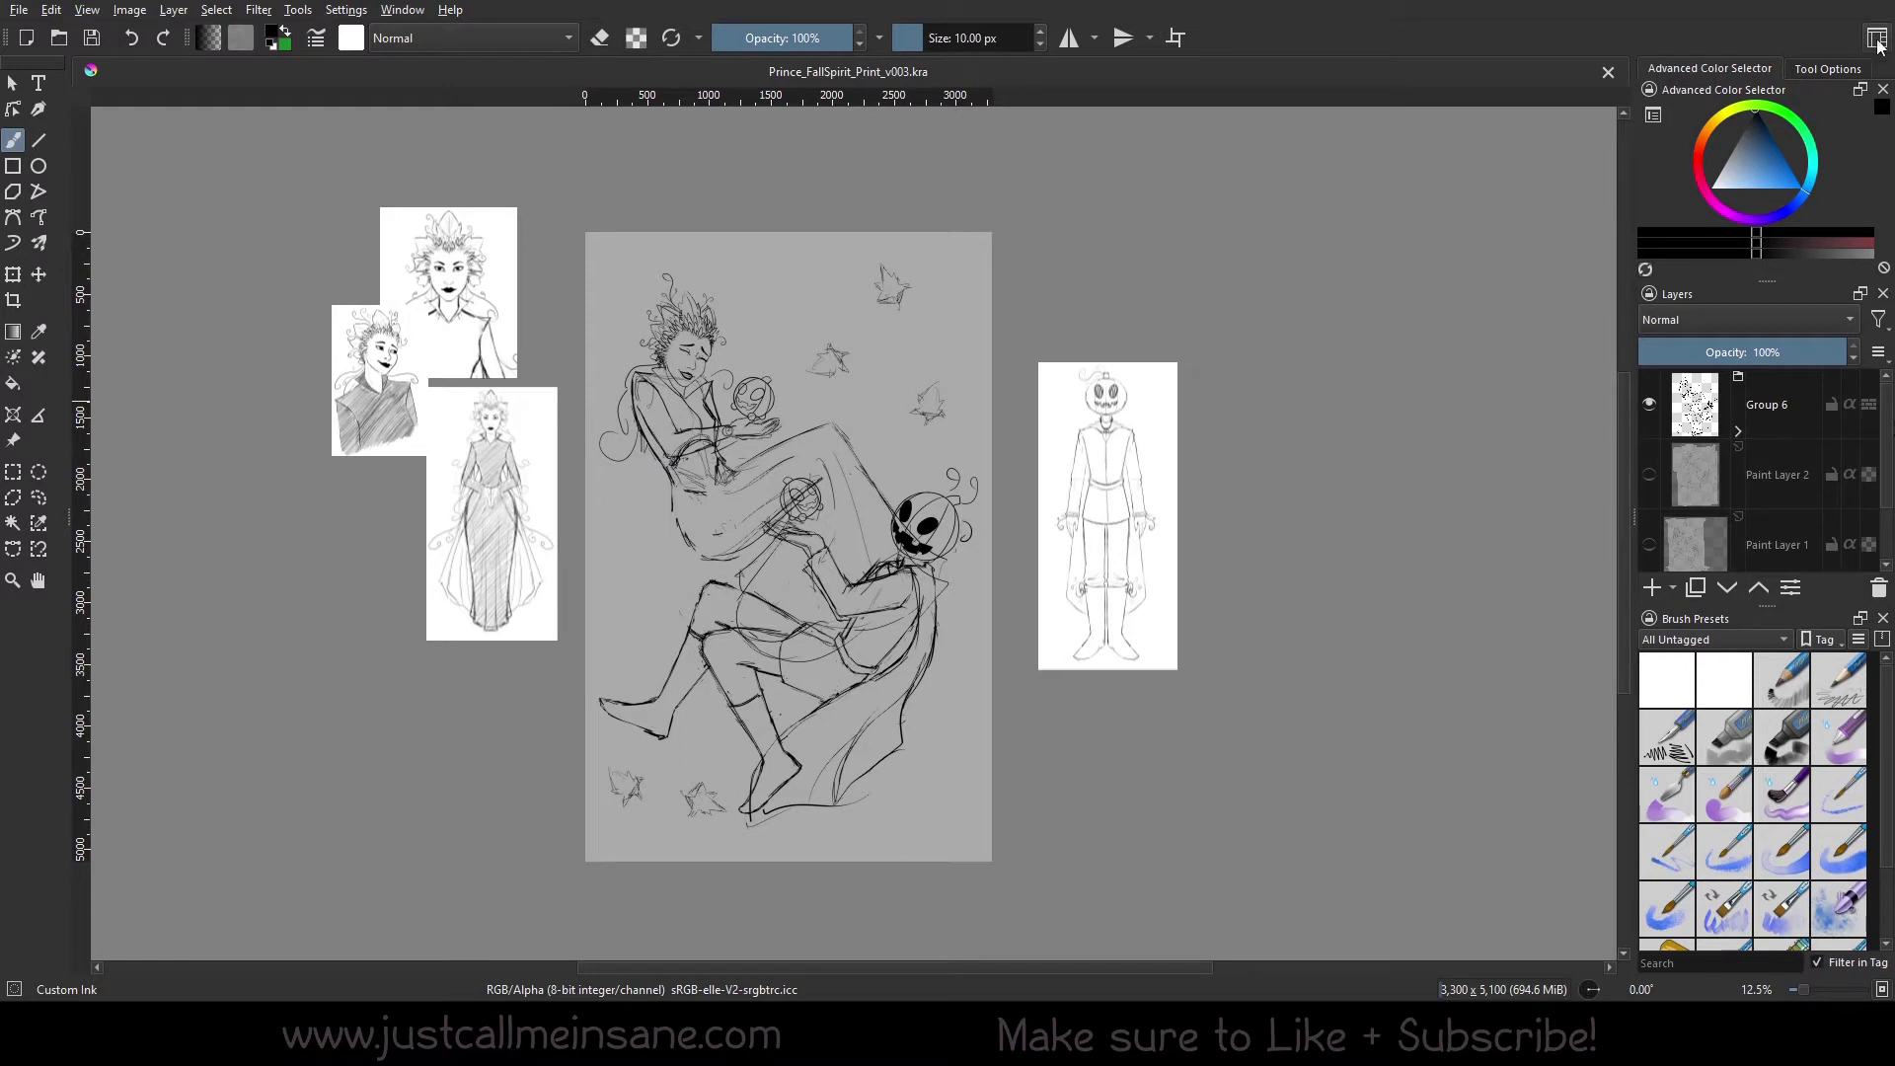
click(1822, 69)
click(1722, 69)
click(1875, 42)
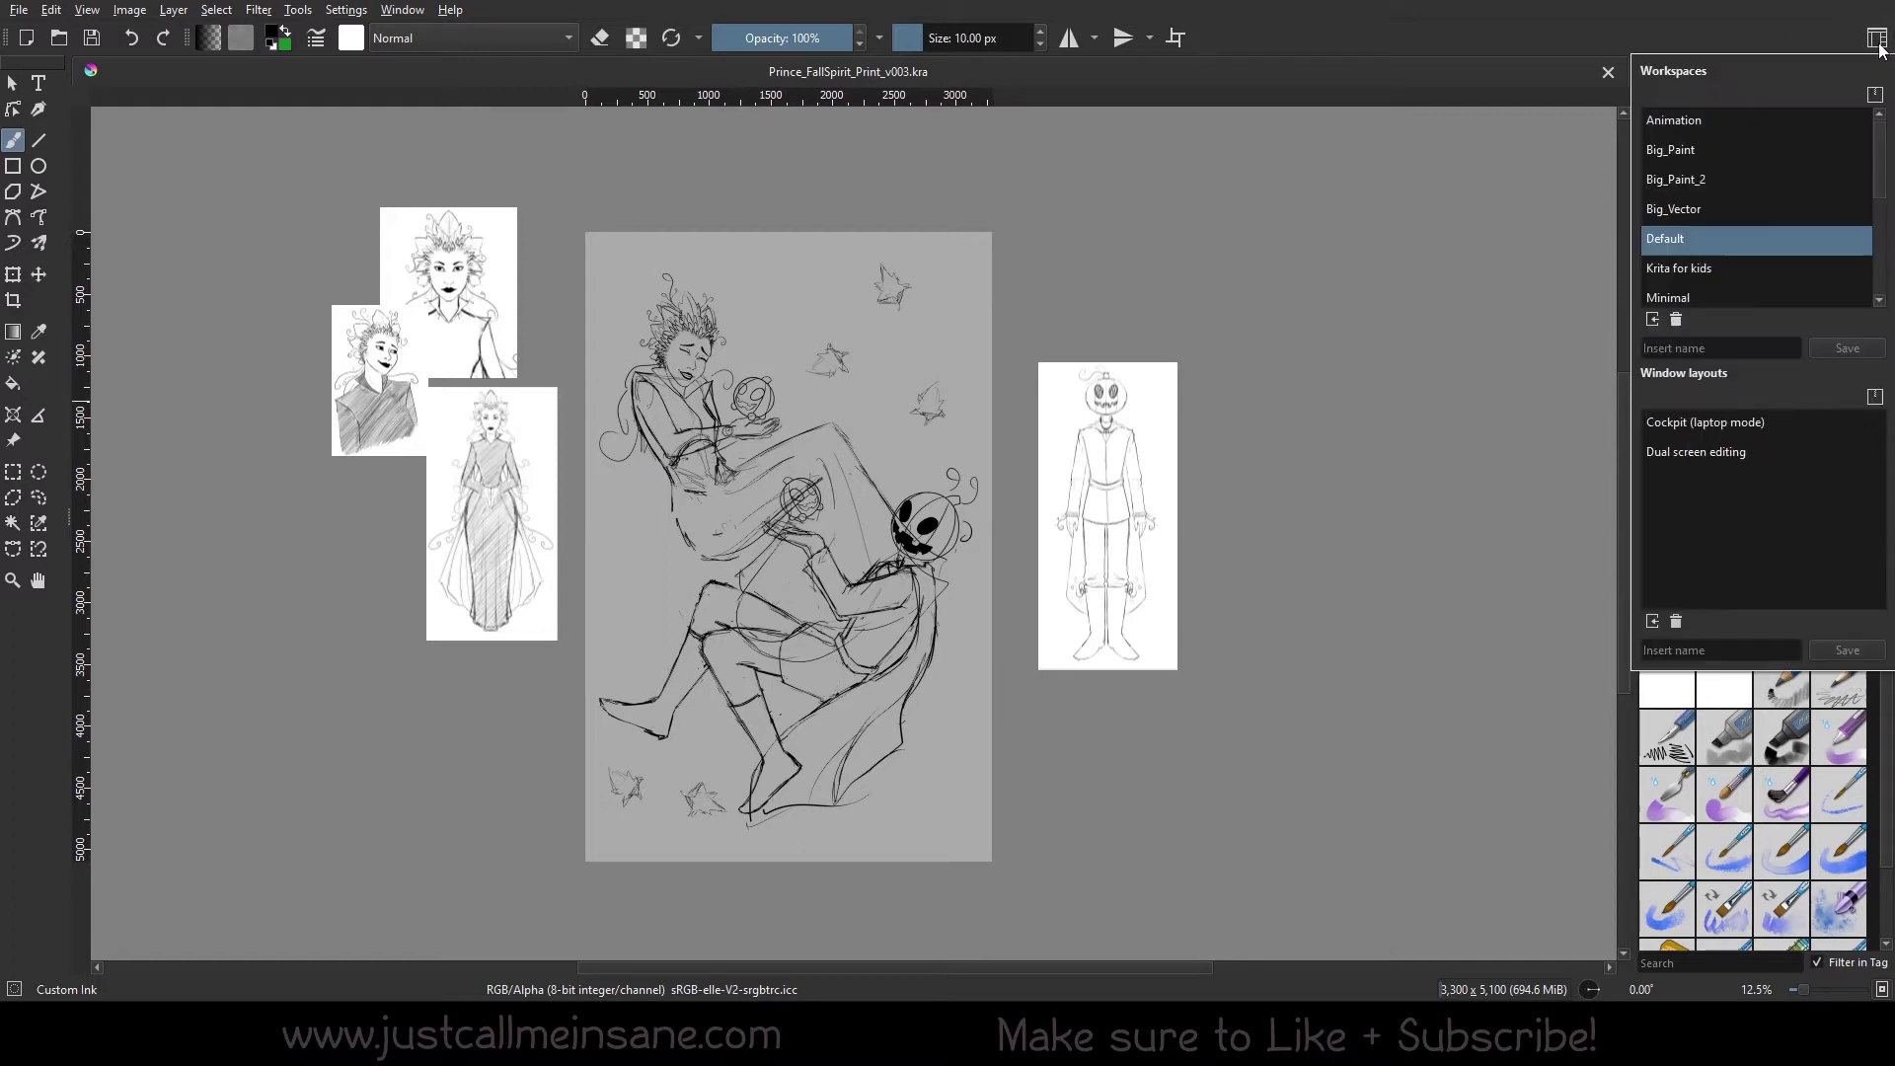
Apply the Krita for kids workspace and browse its palette and colour-name lists unchanged
click(1775, 264)
click(1529, 76)
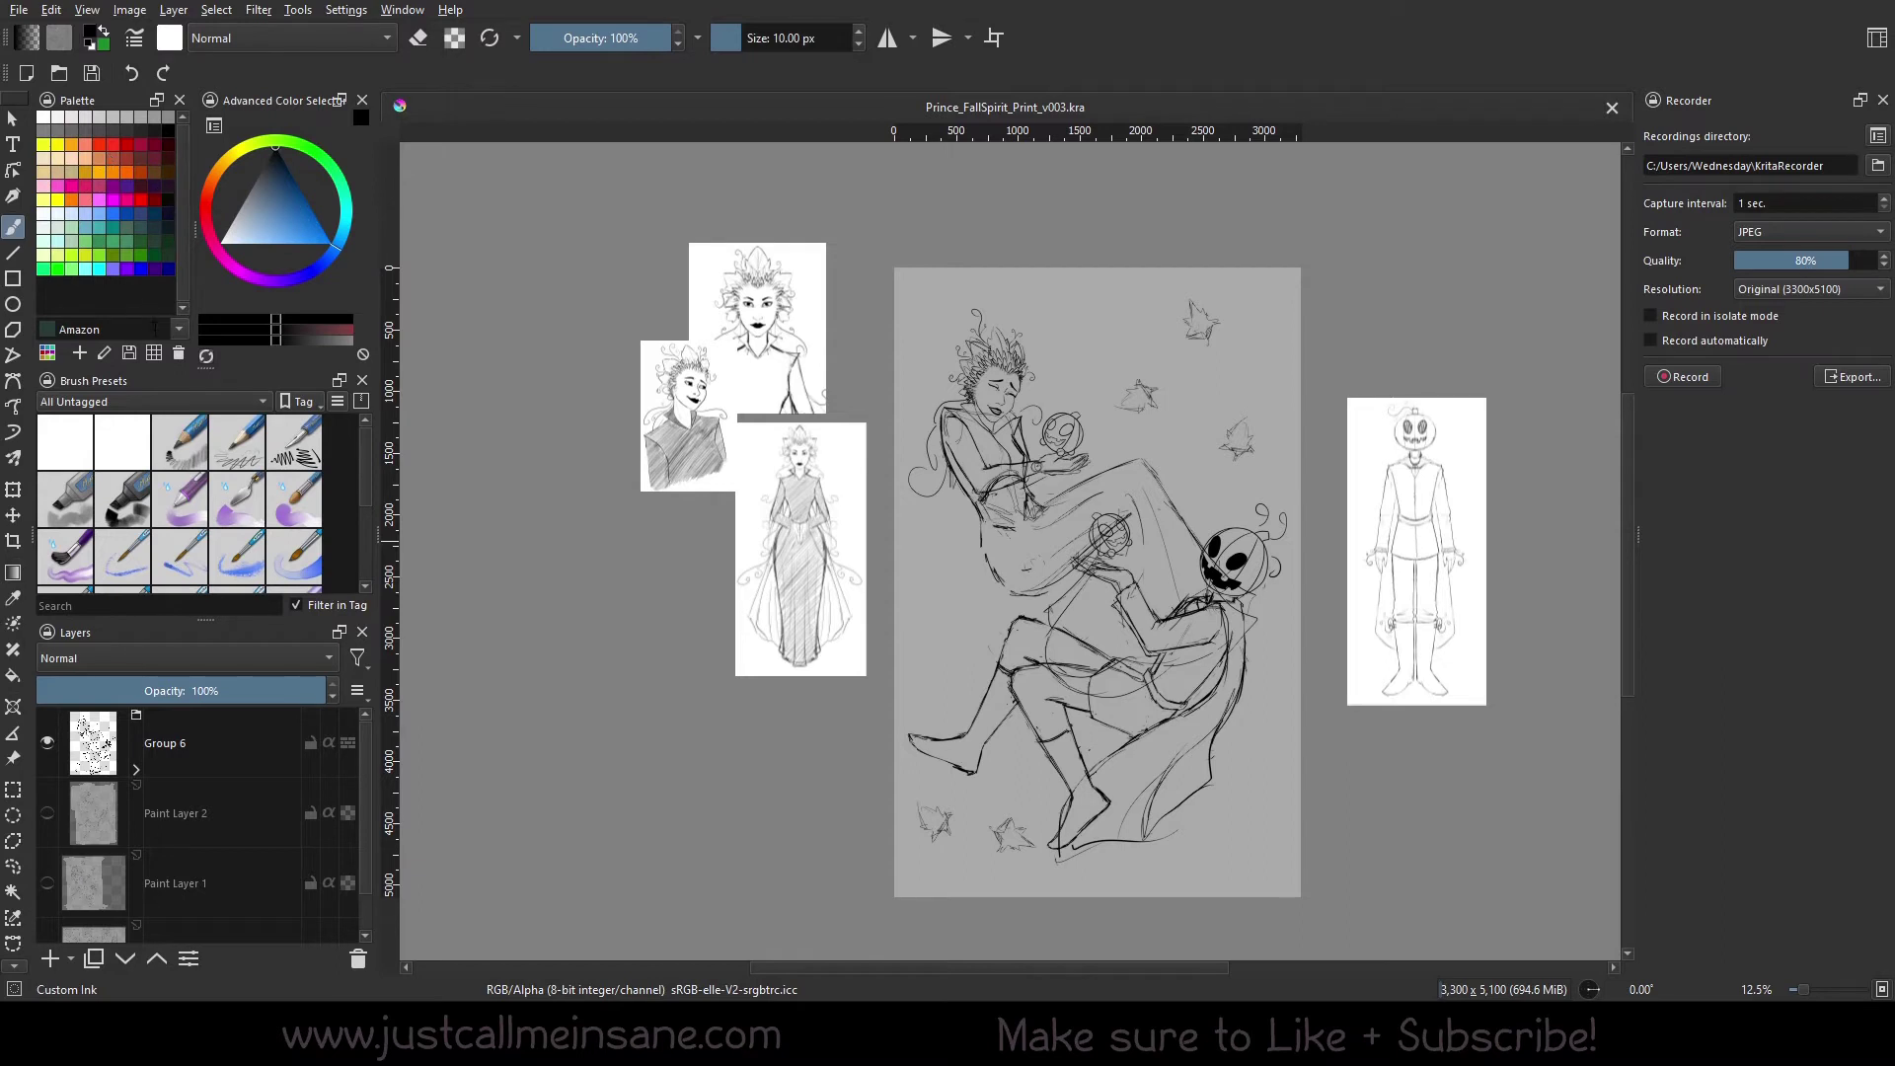
click(180, 330)
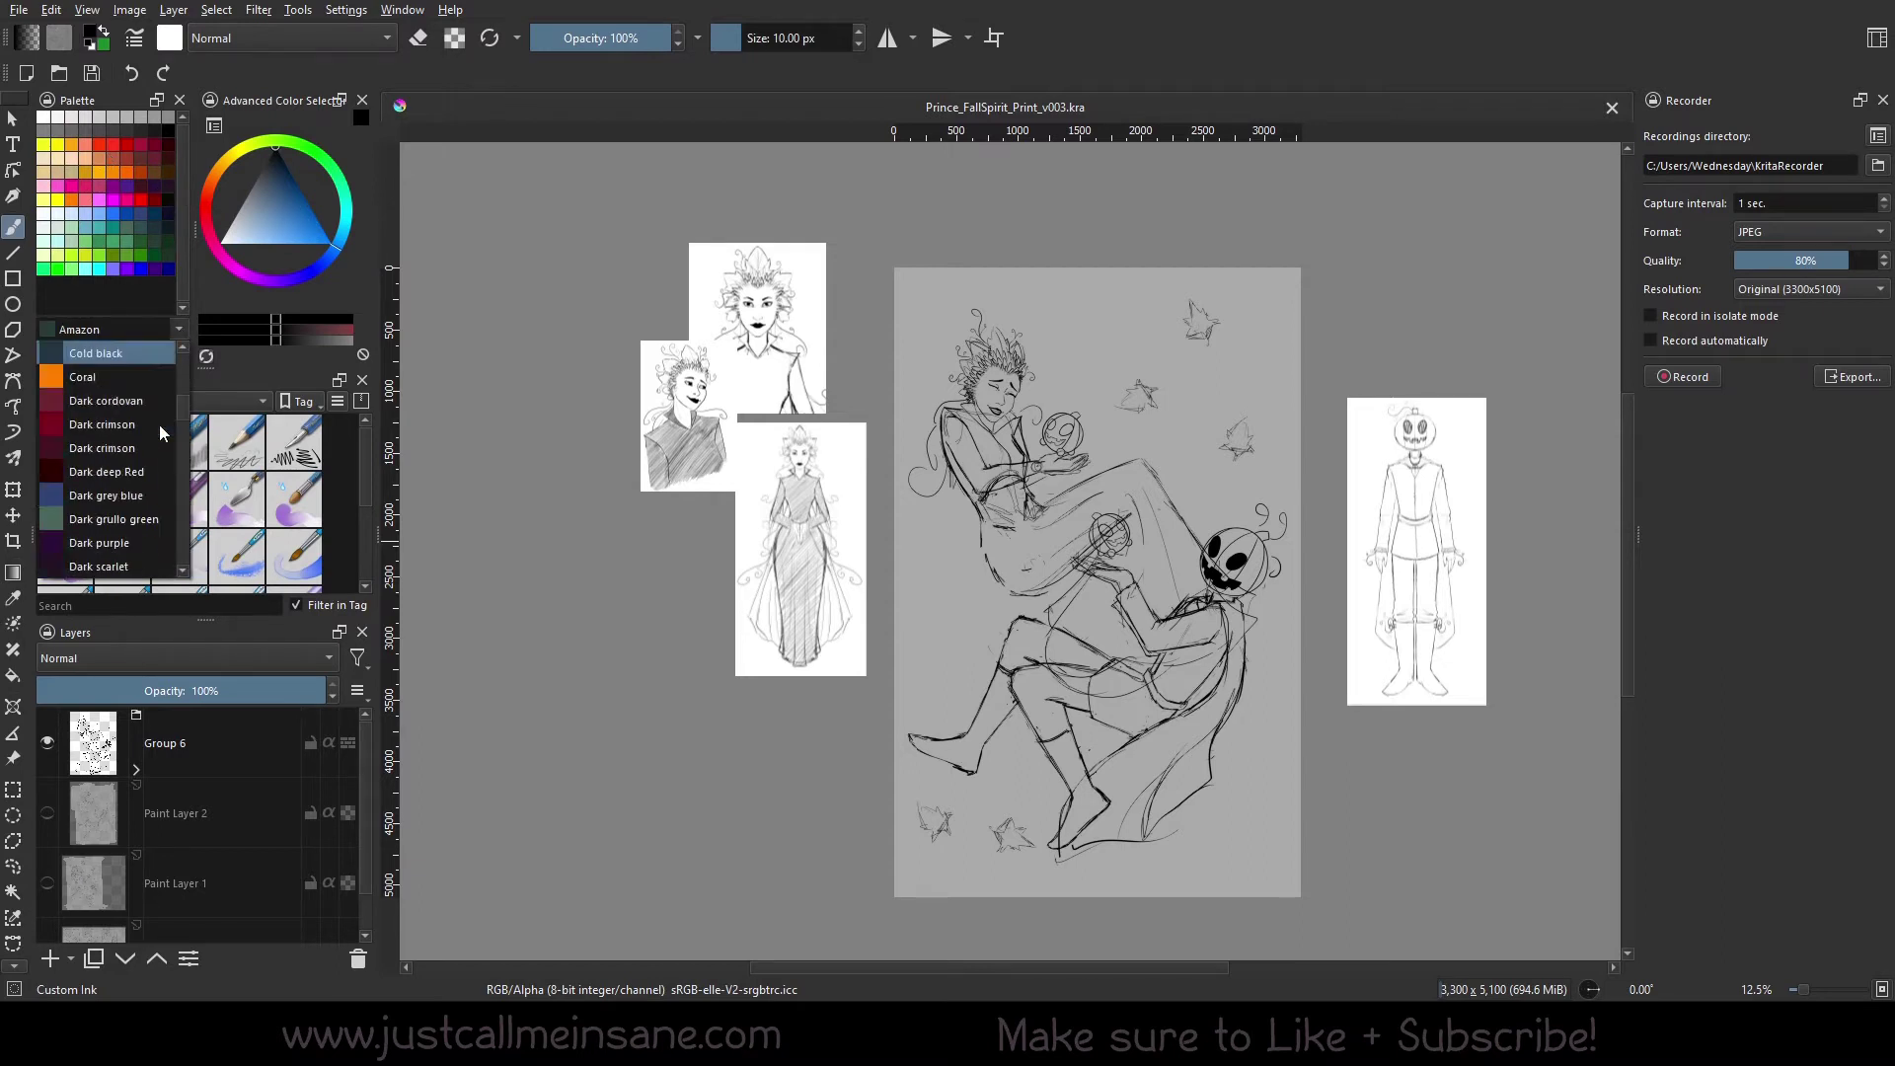
click(176, 302)
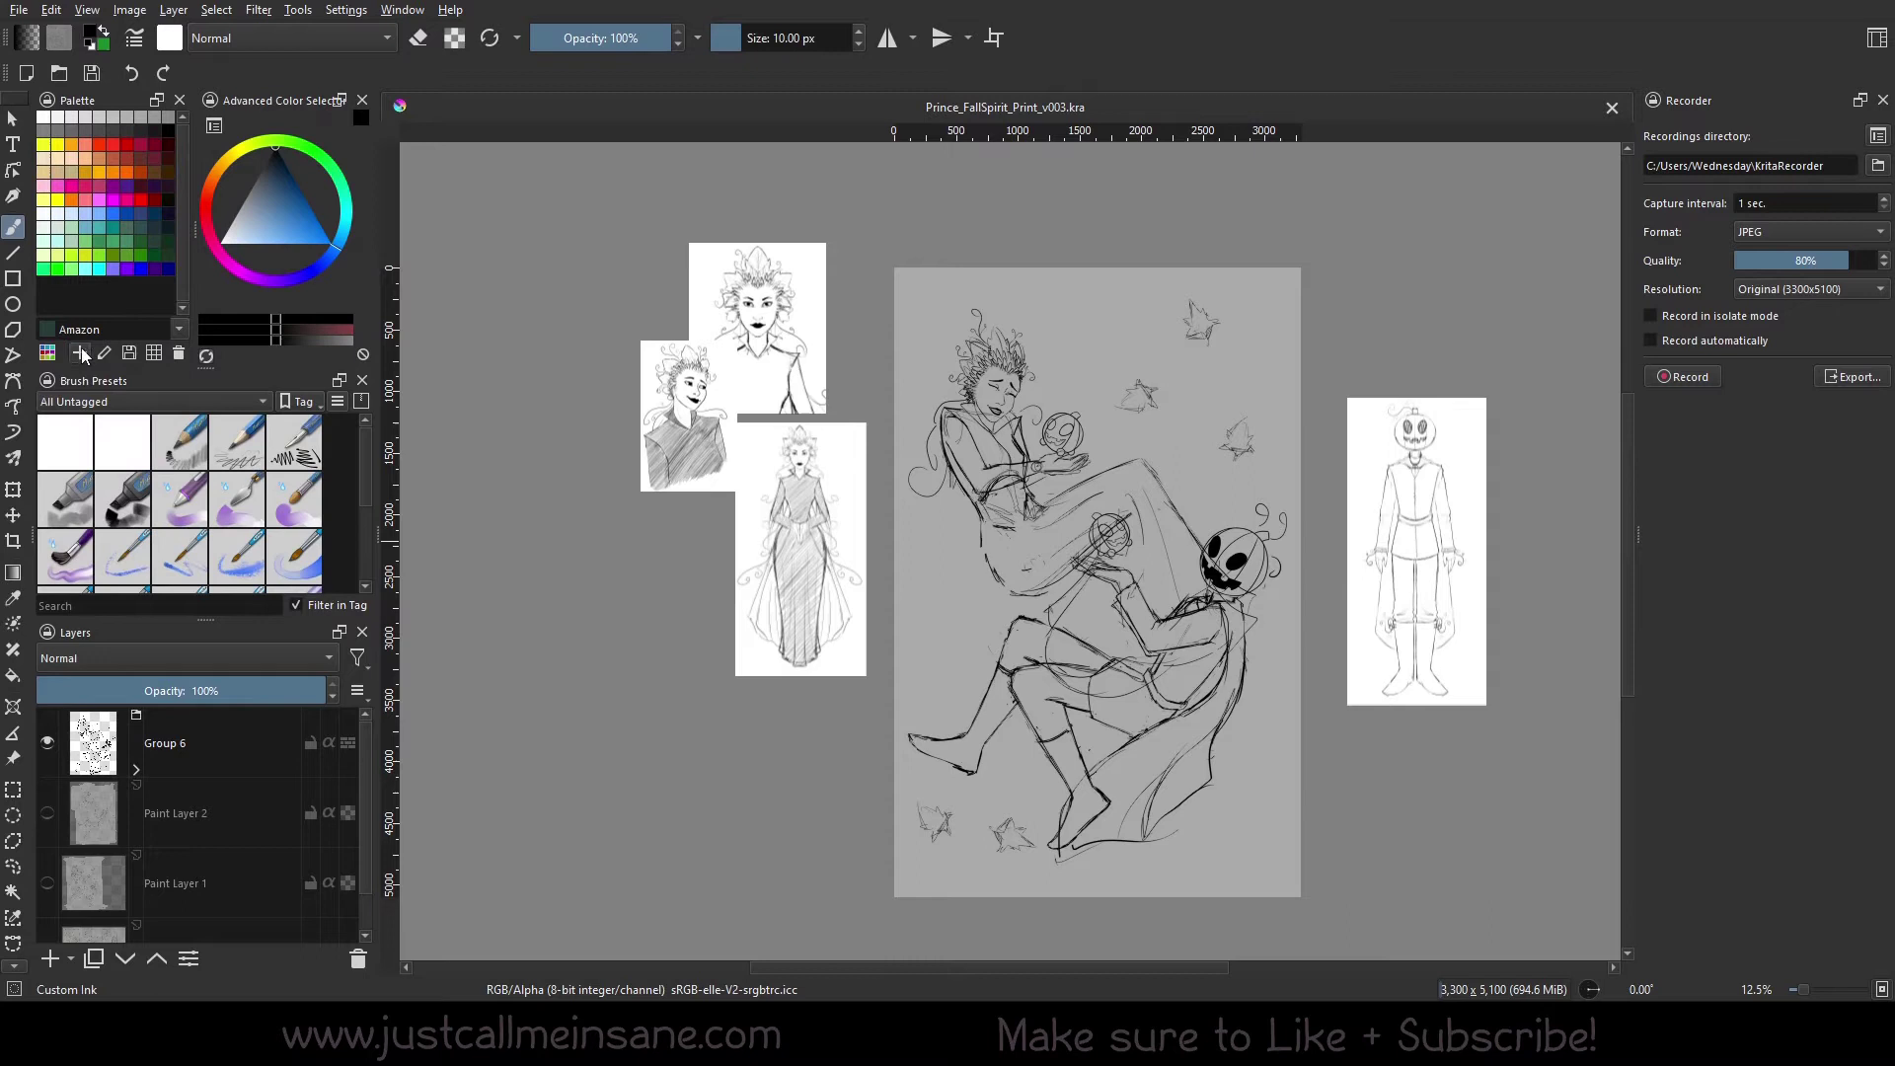
click(47, 353)
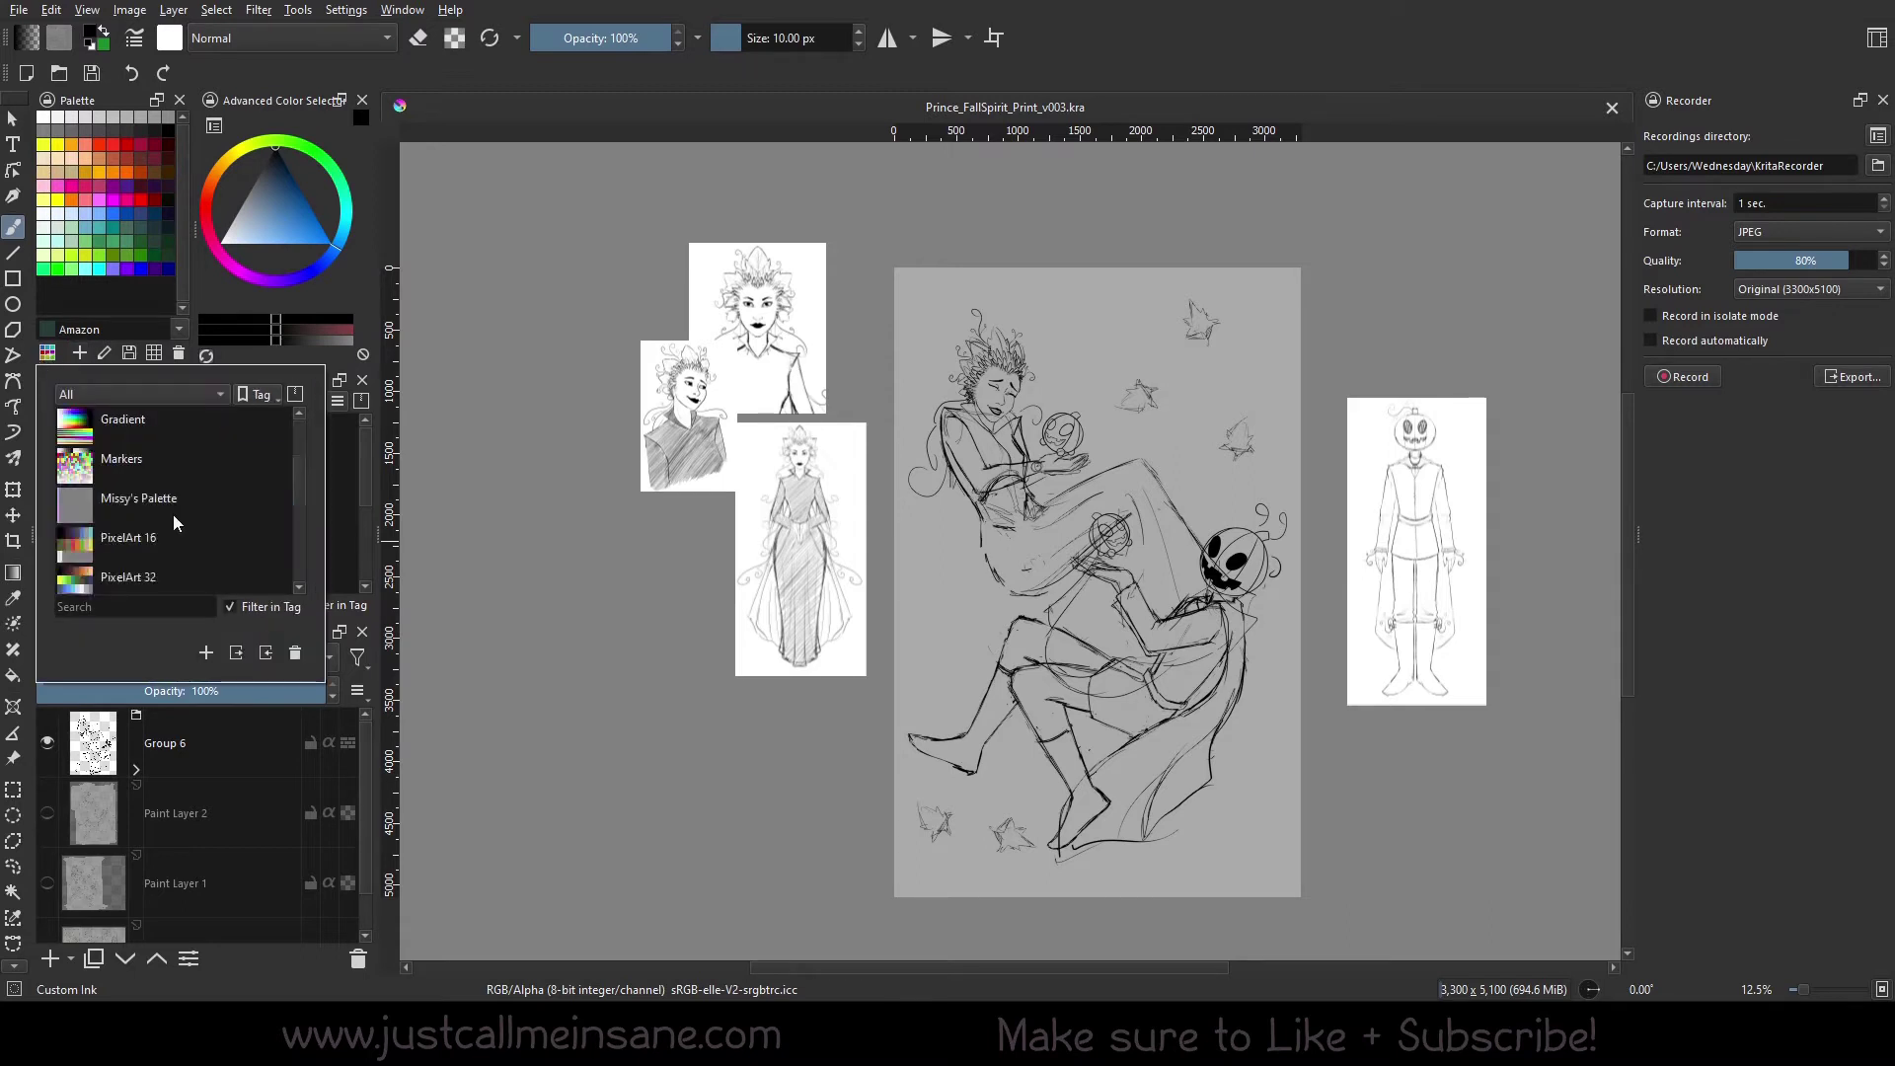
scroll(174, 513, up, 3)
click(204, 294)
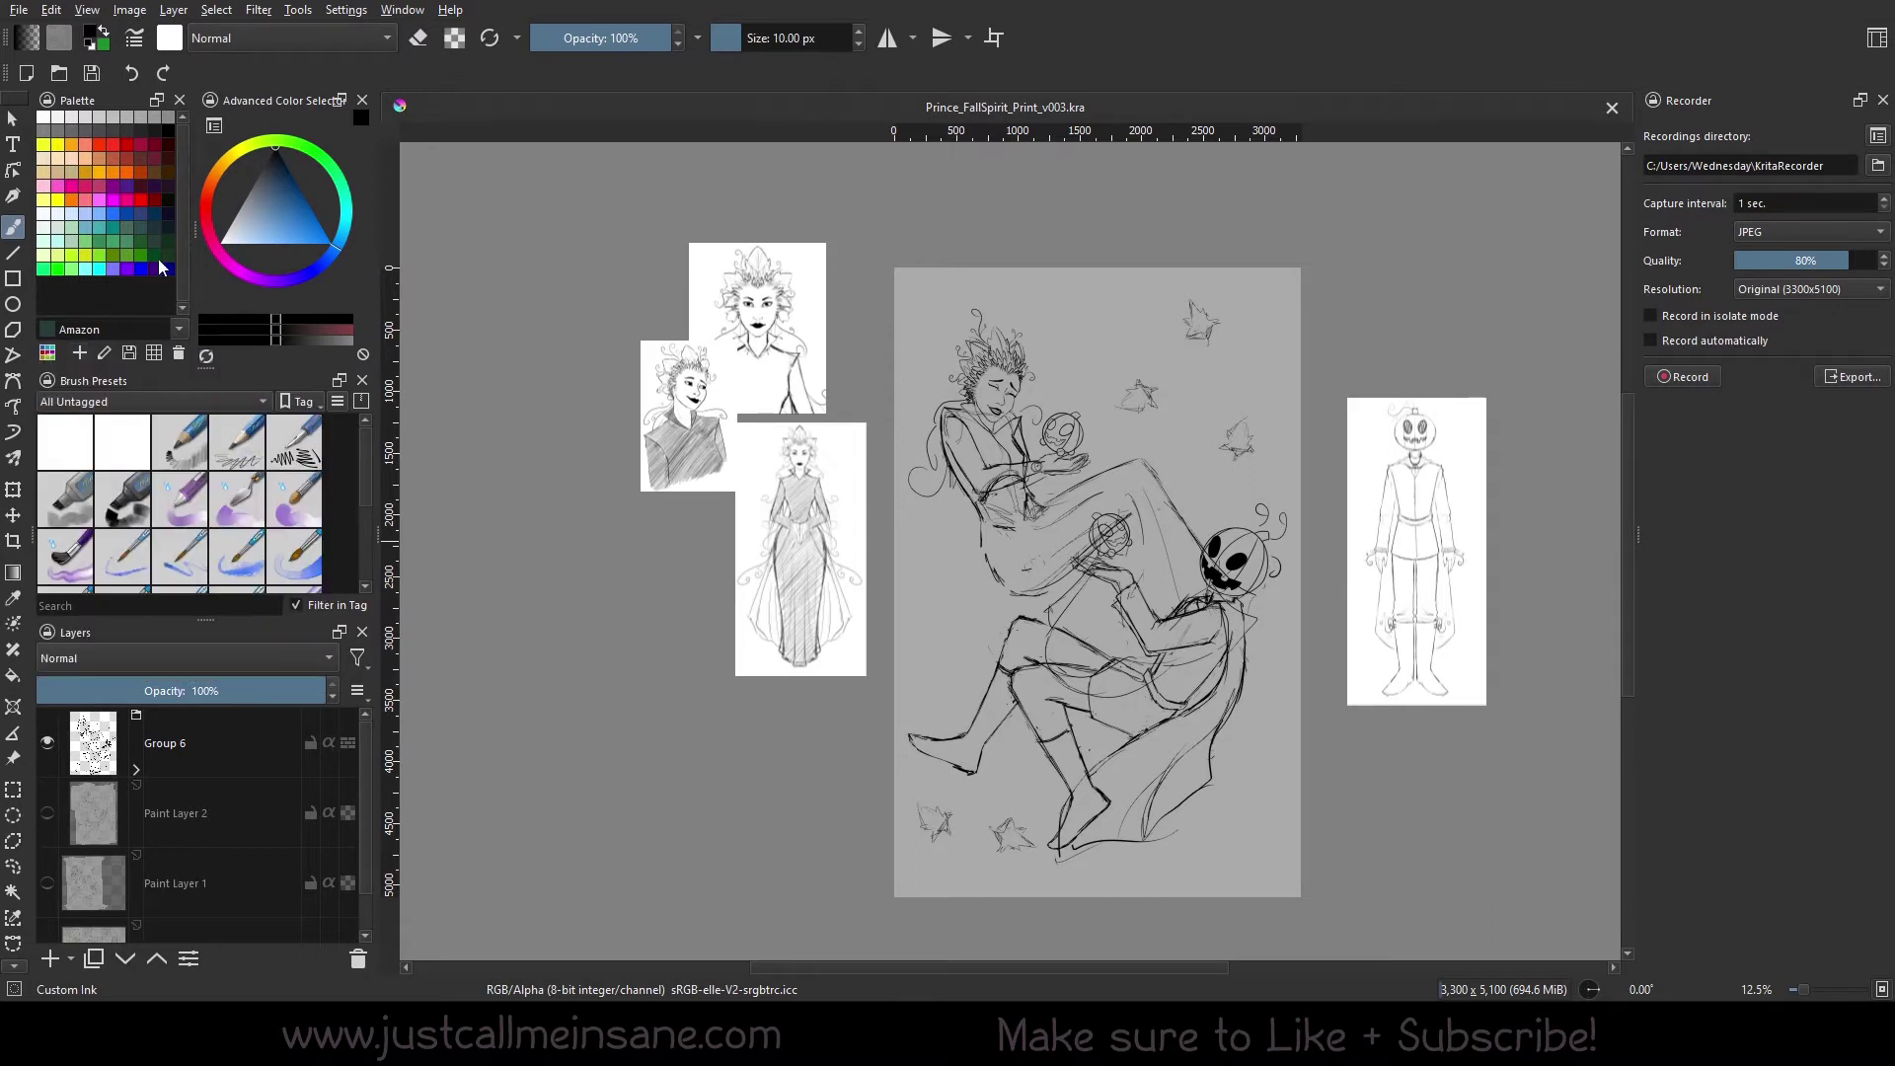
click(179, 331)
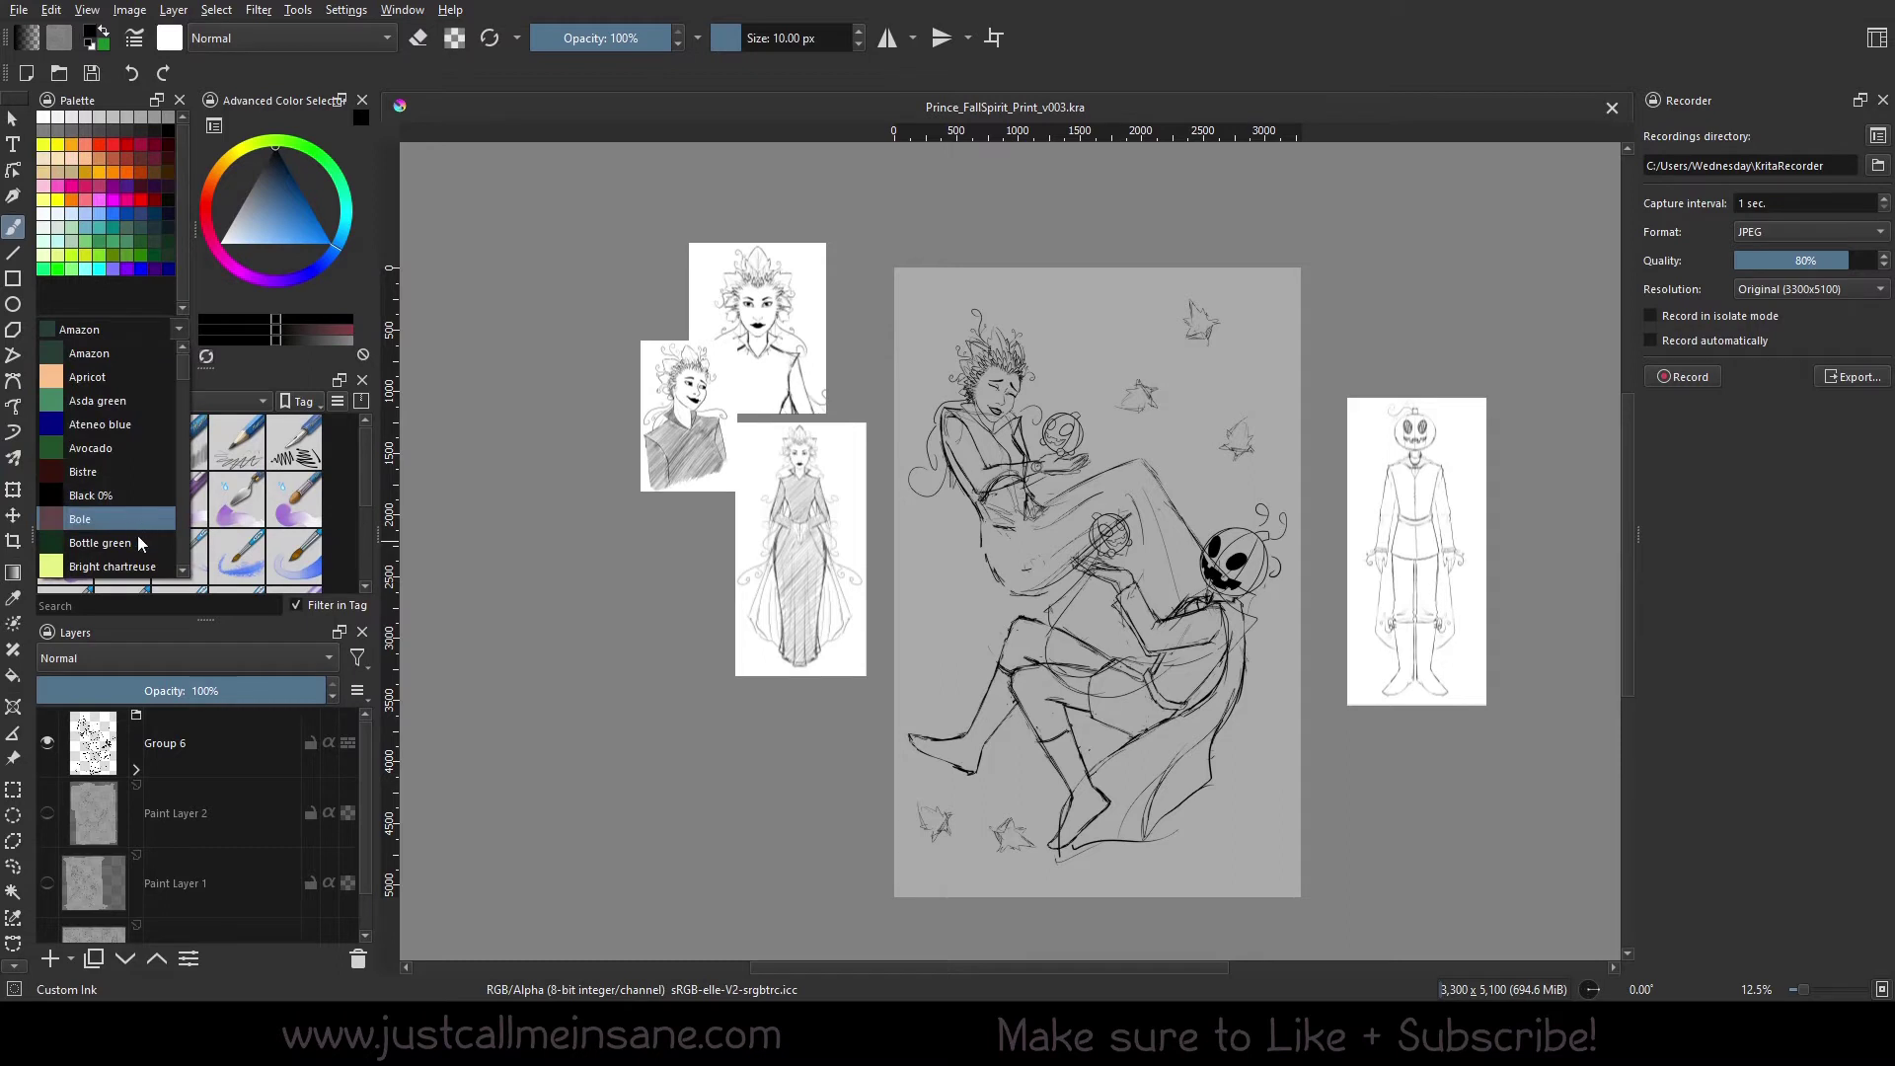
click(239, 314)
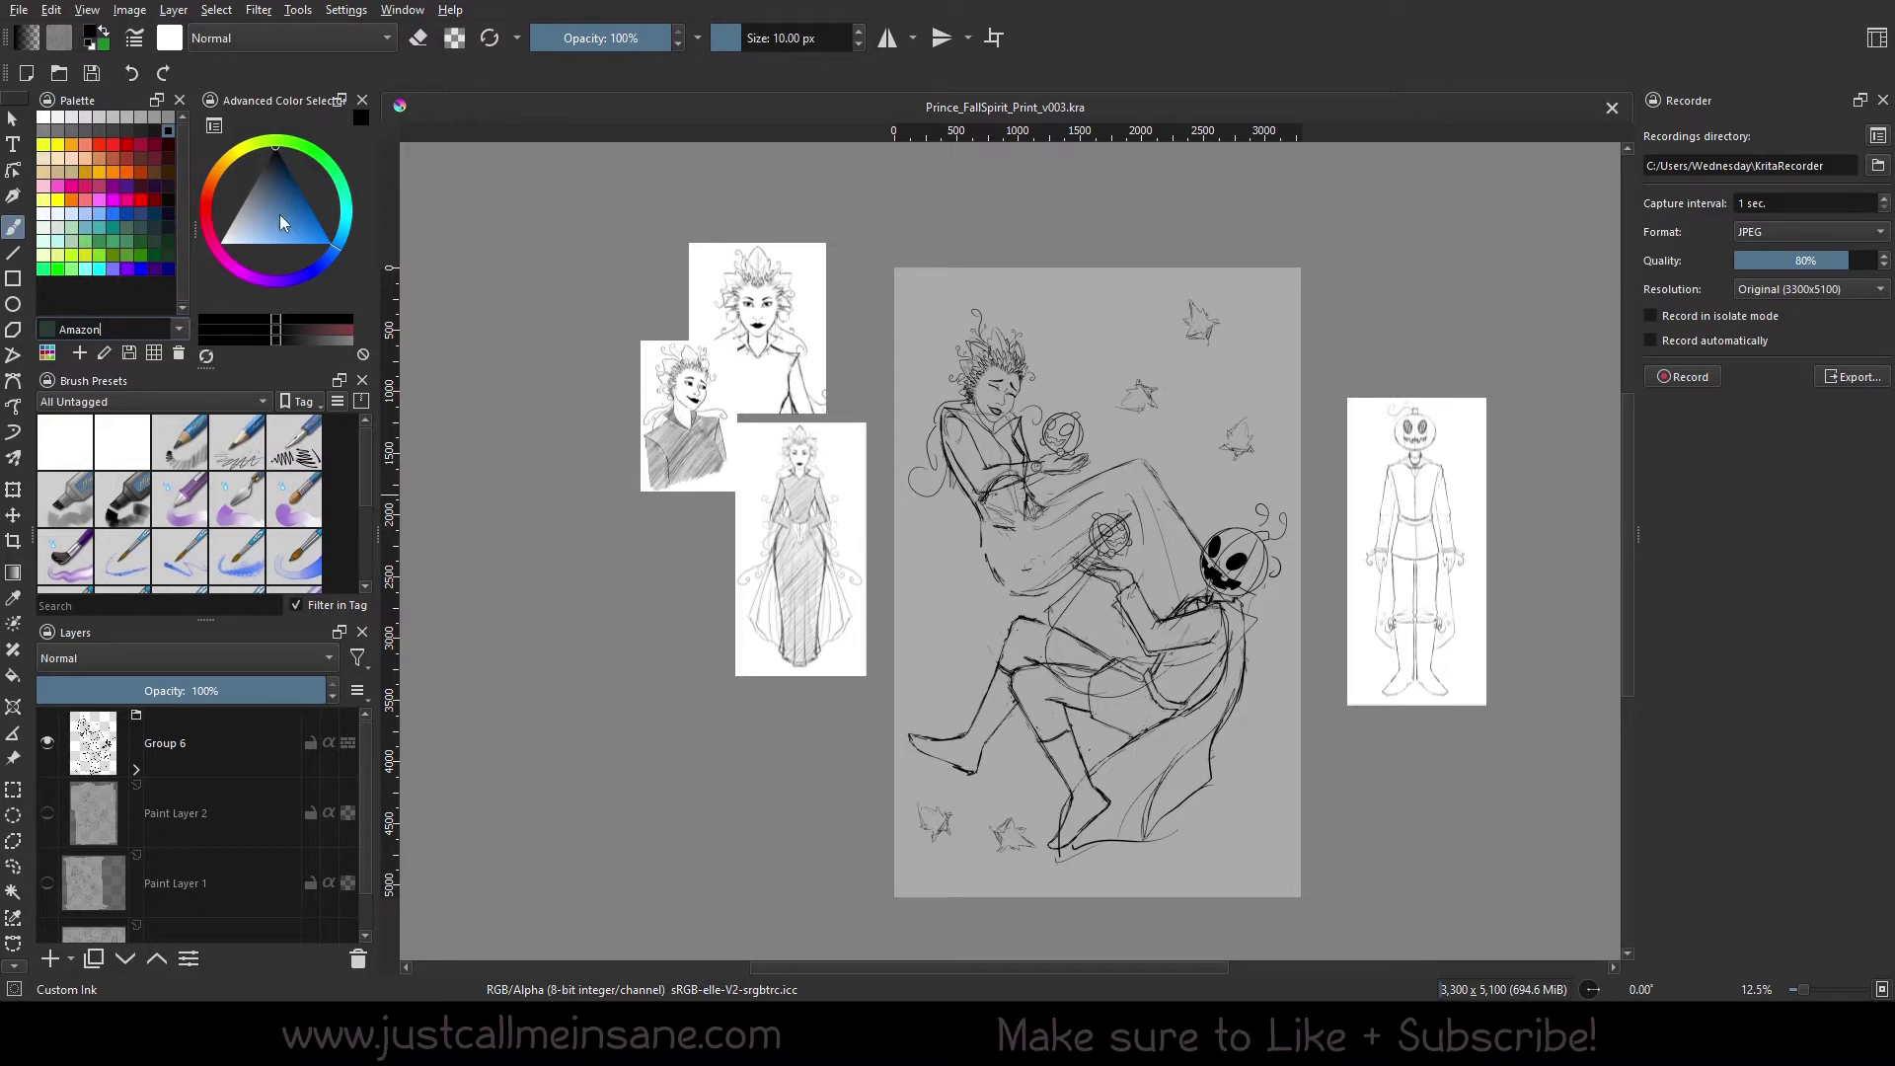
Pick a light blue foreground colour and switch to the Select Shapes tool
mouse_move(281, 215)
mouse_down()
mouse_move(281, 240)
mouse_move(254, 163)
mouse_move(258, 215)
mouse_up()
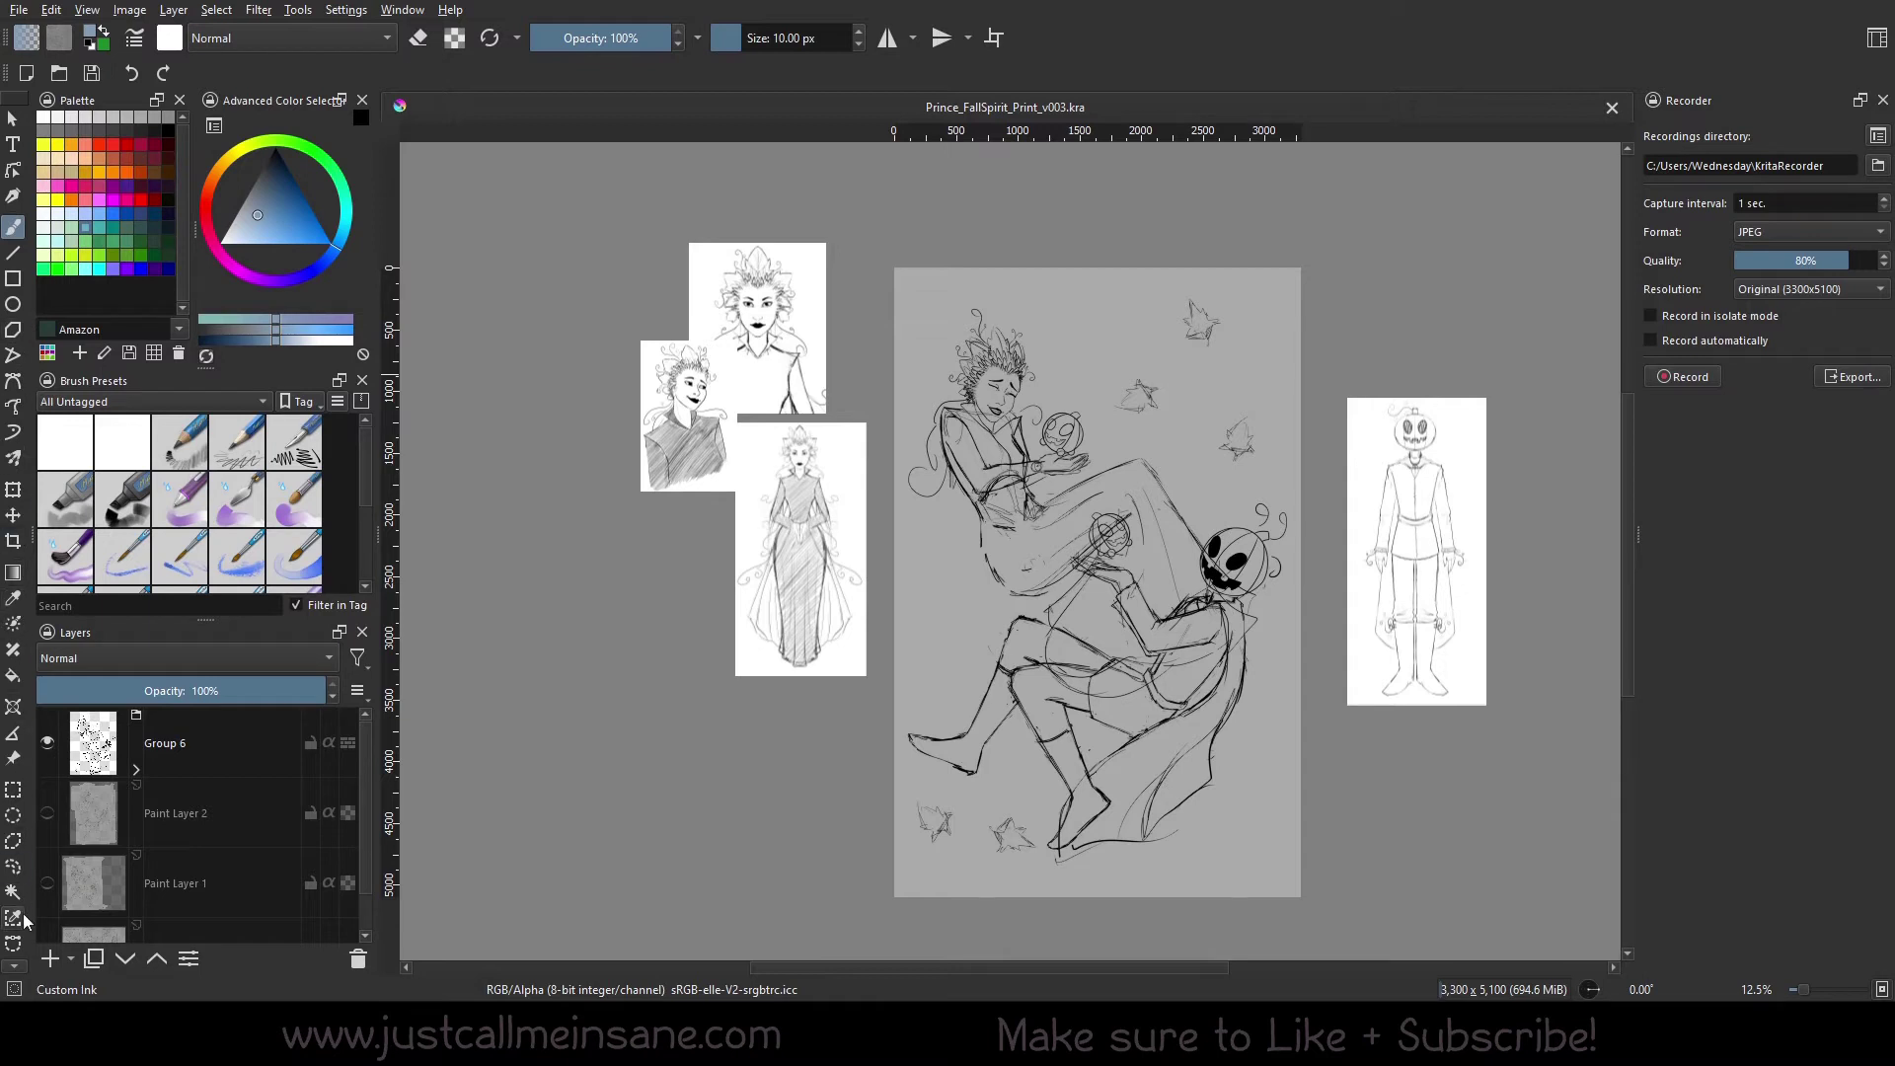
click(17, 967)
click(18, 968)
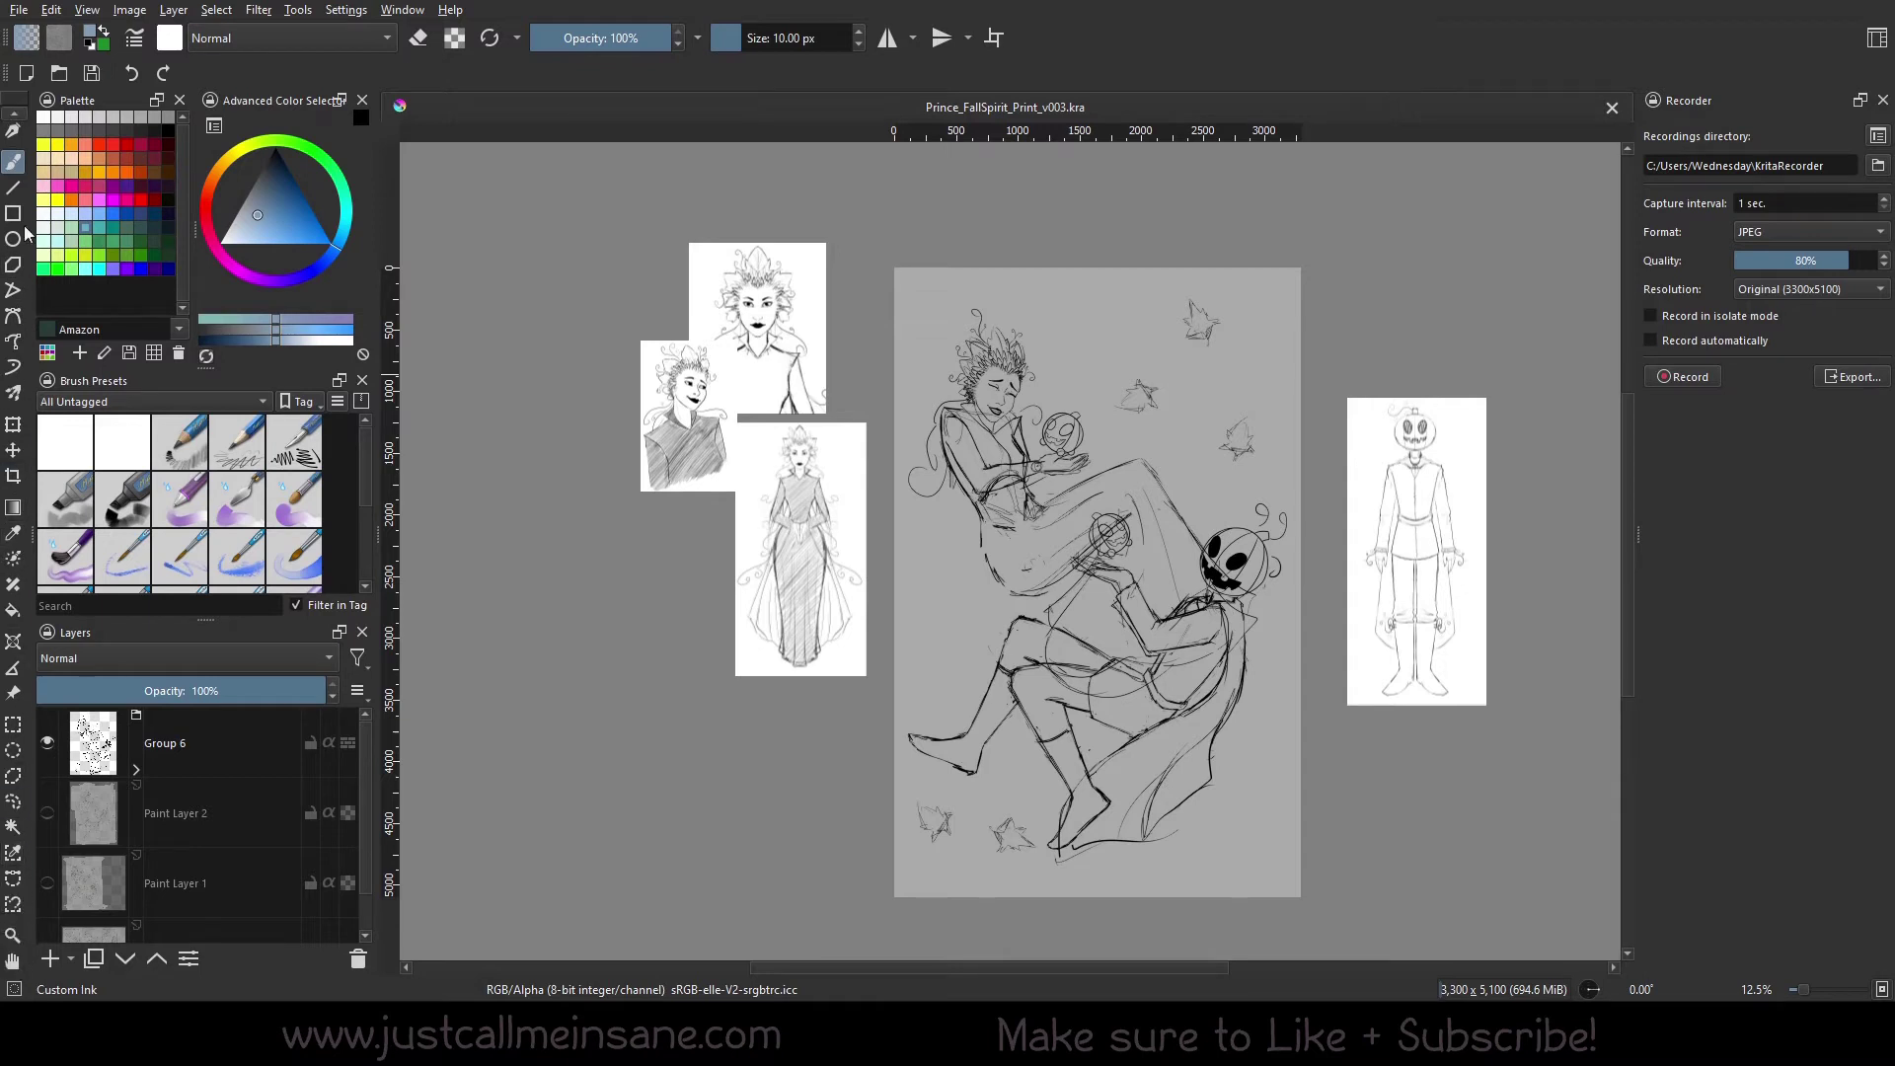
scroll(14, 138, up, 3)
click(12, 117)
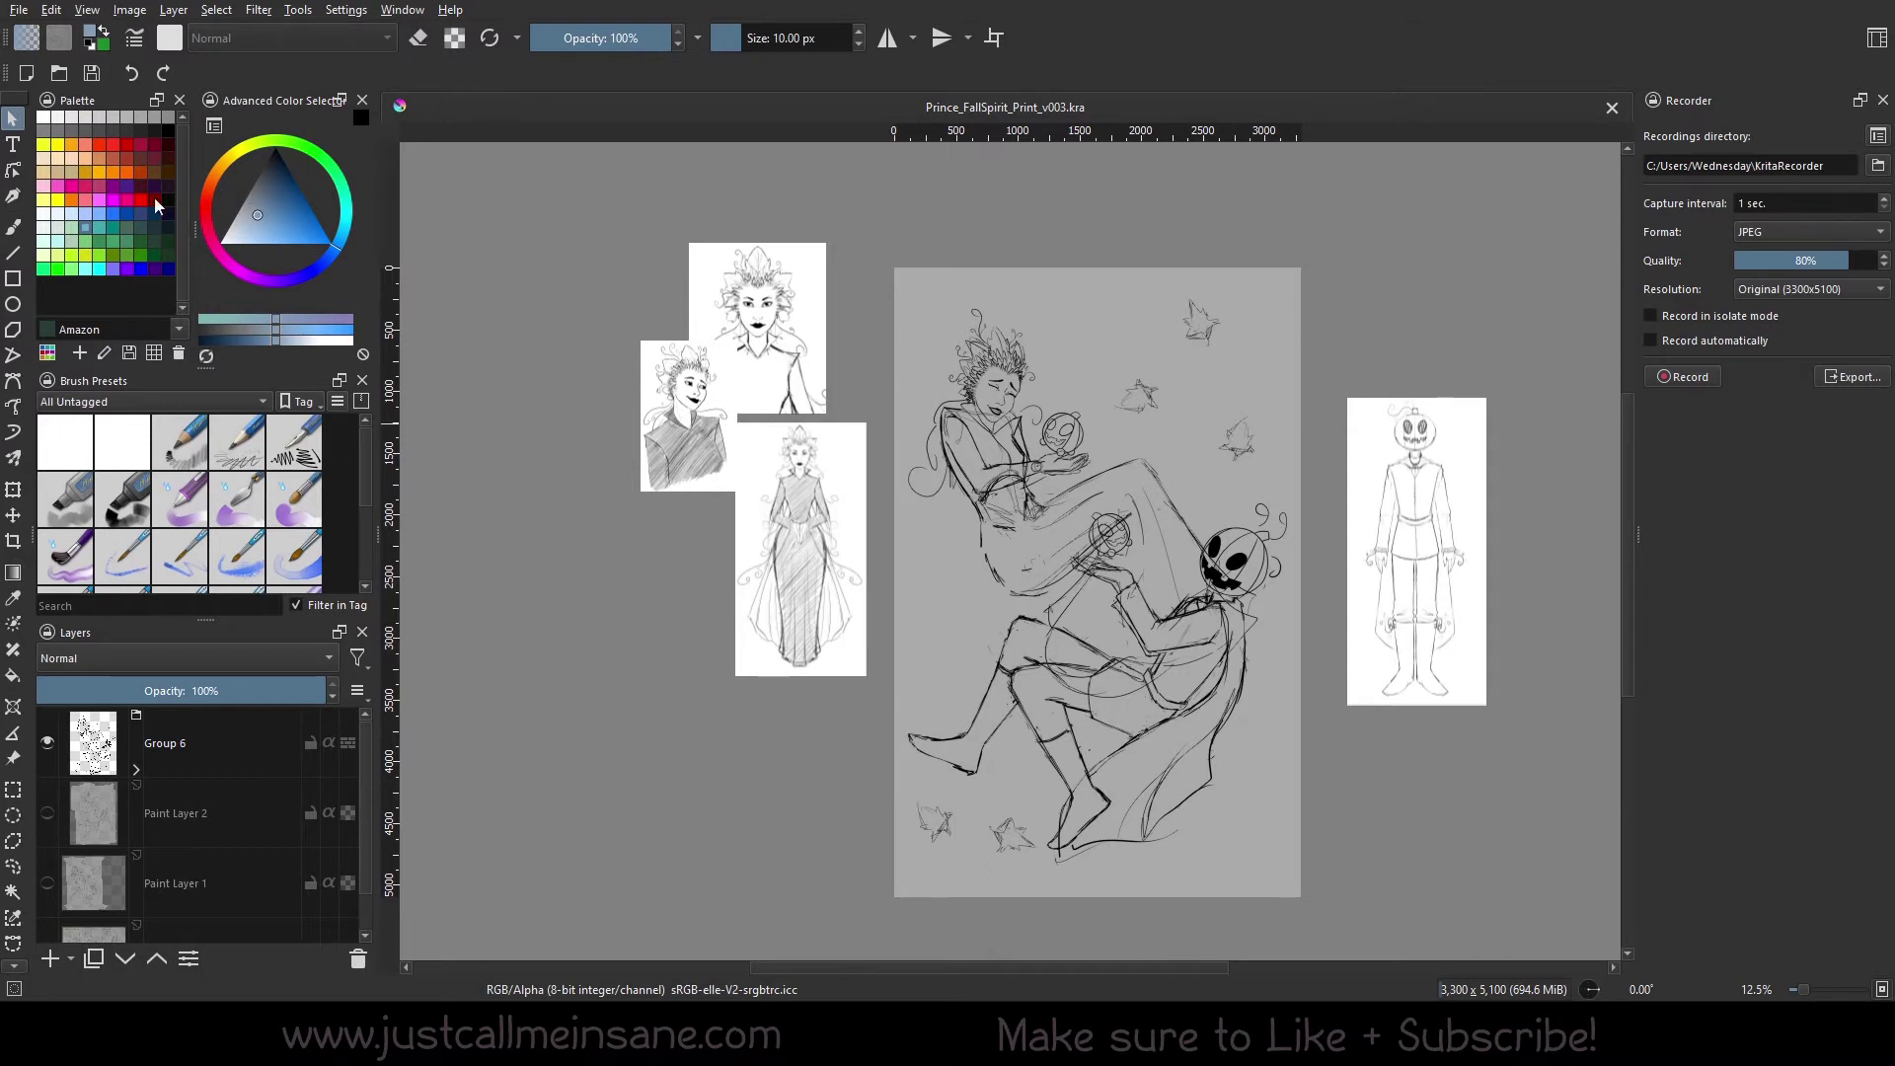
click(1876, 37)
Switch to the touch-oriented workspace and nudge brush opacity up, down, then back to 100%
click(1714, 216)
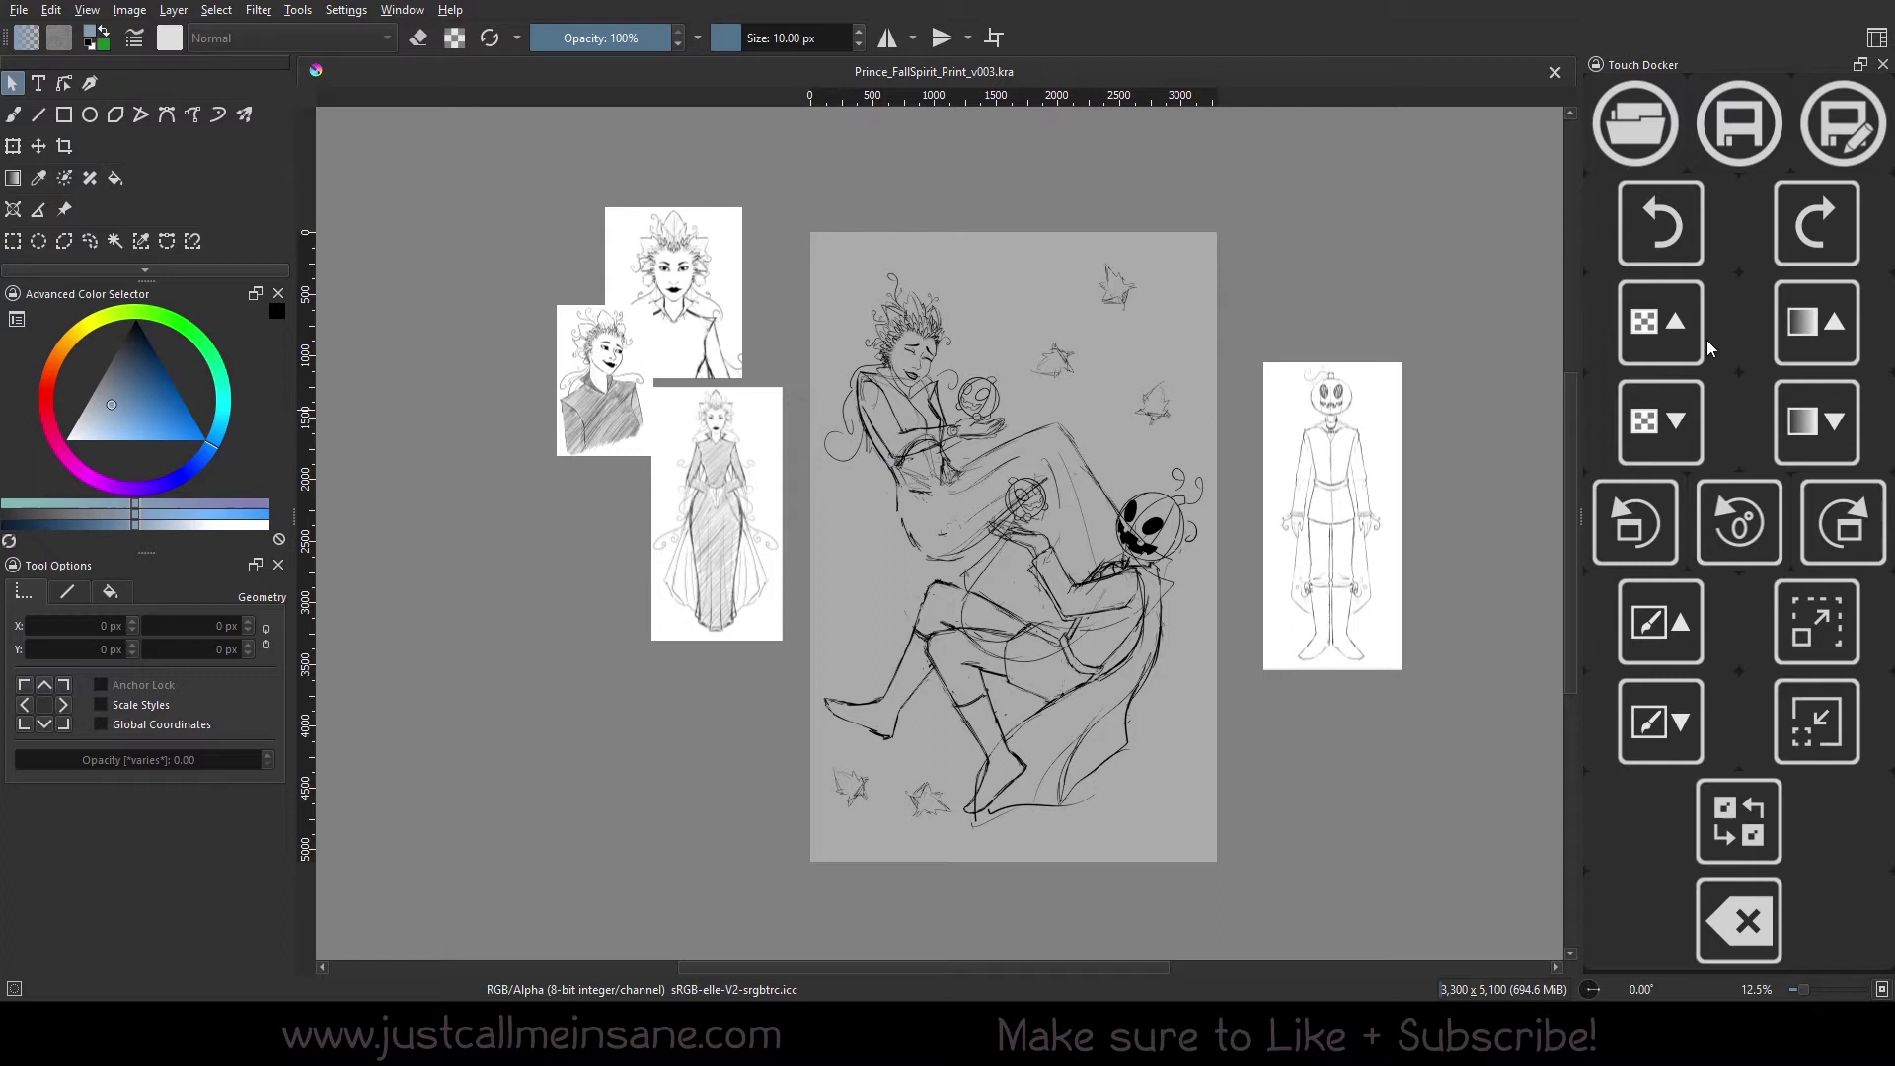
click(1675, 333)
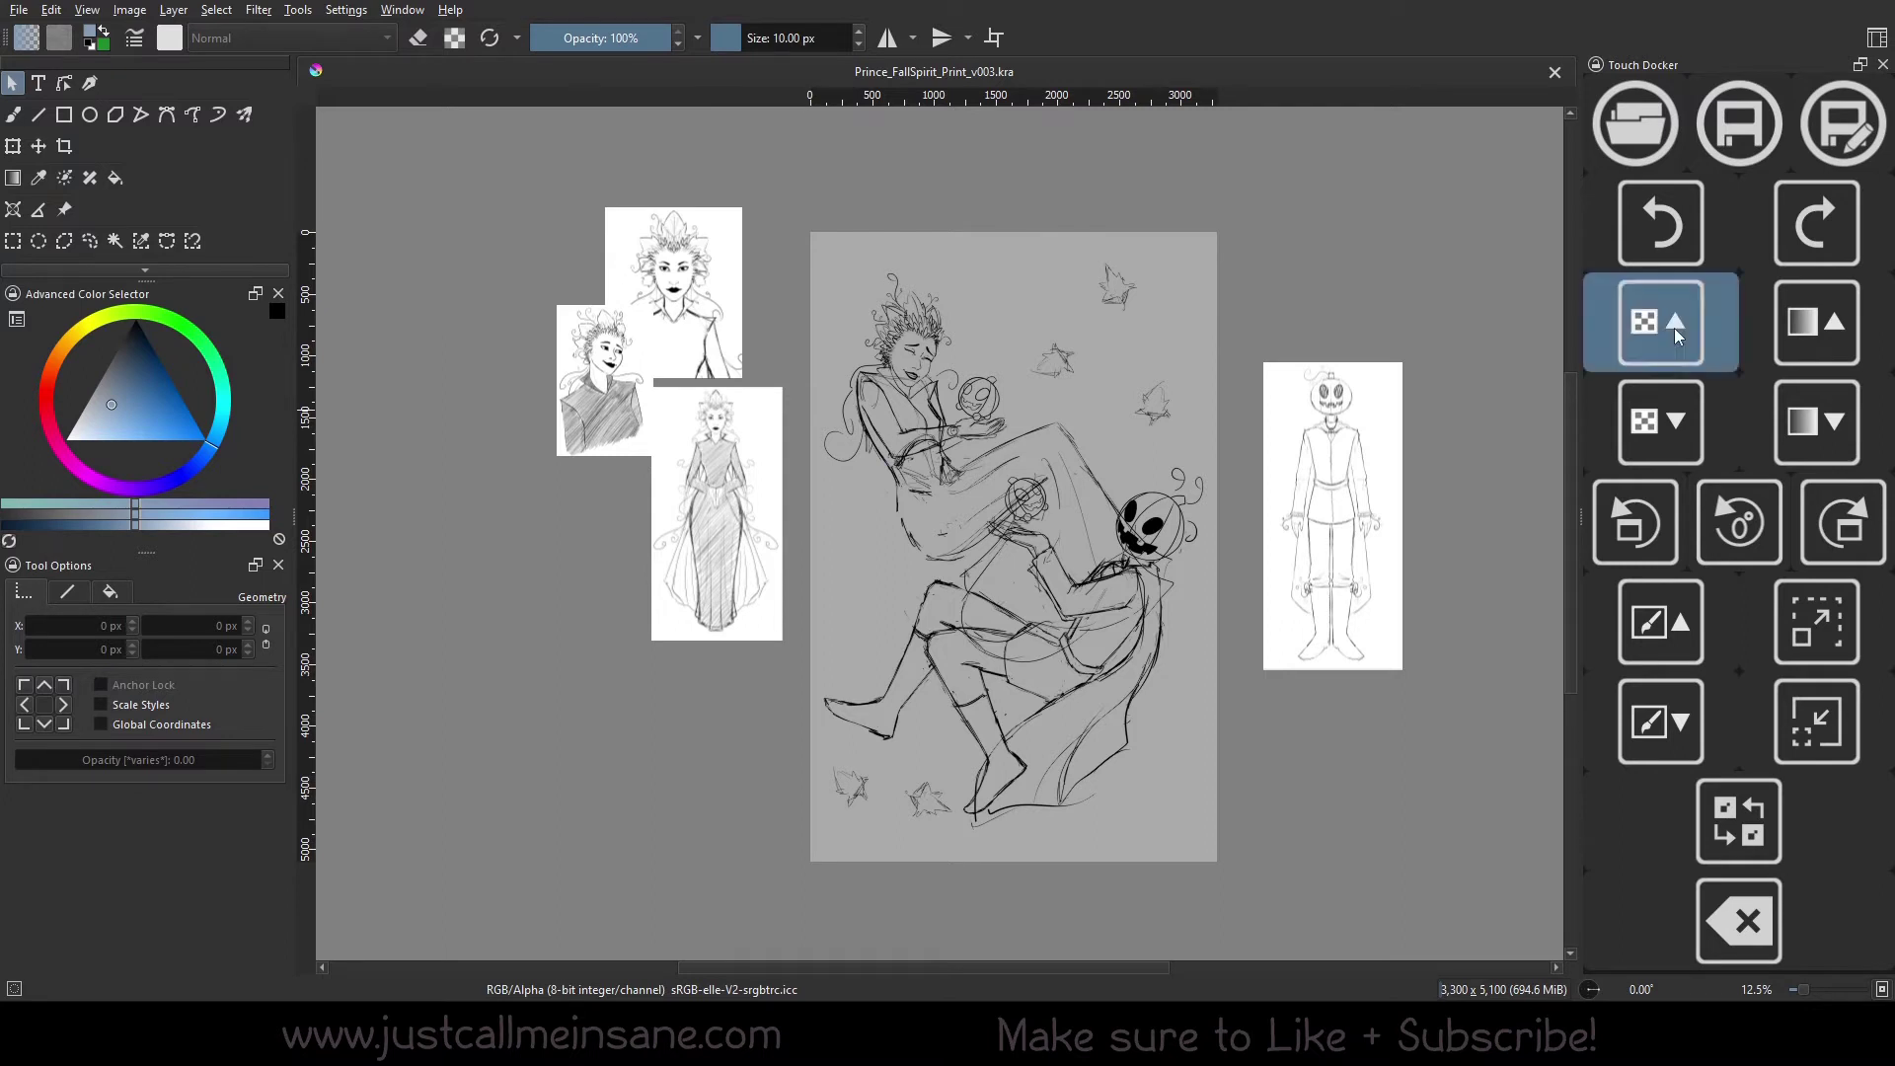
click(1681, 435)
click(1669, 325)
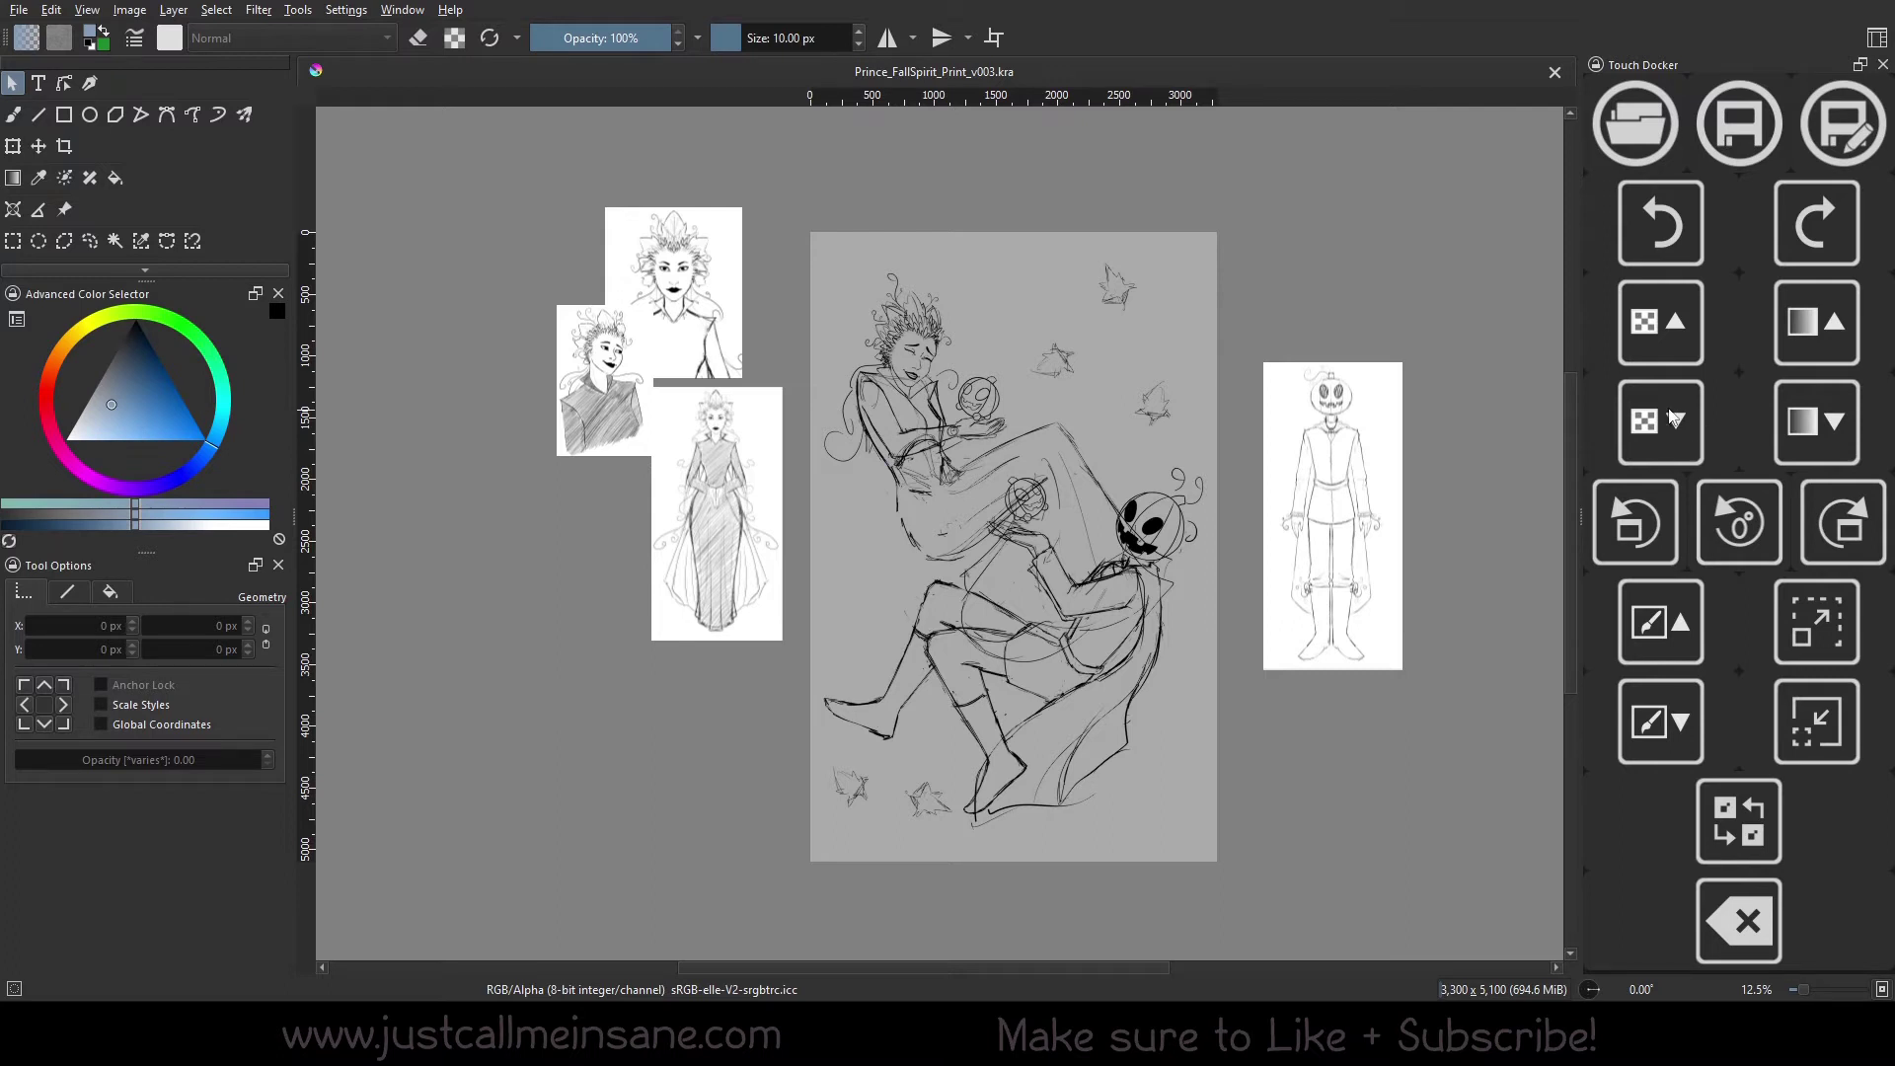
Lighten and darken the foreground colour with the touch buttons, ending darker
click(1834, 434)
click(1836, 440)
click(1824, 341)
click(1834, 434)
click(1824, 346)
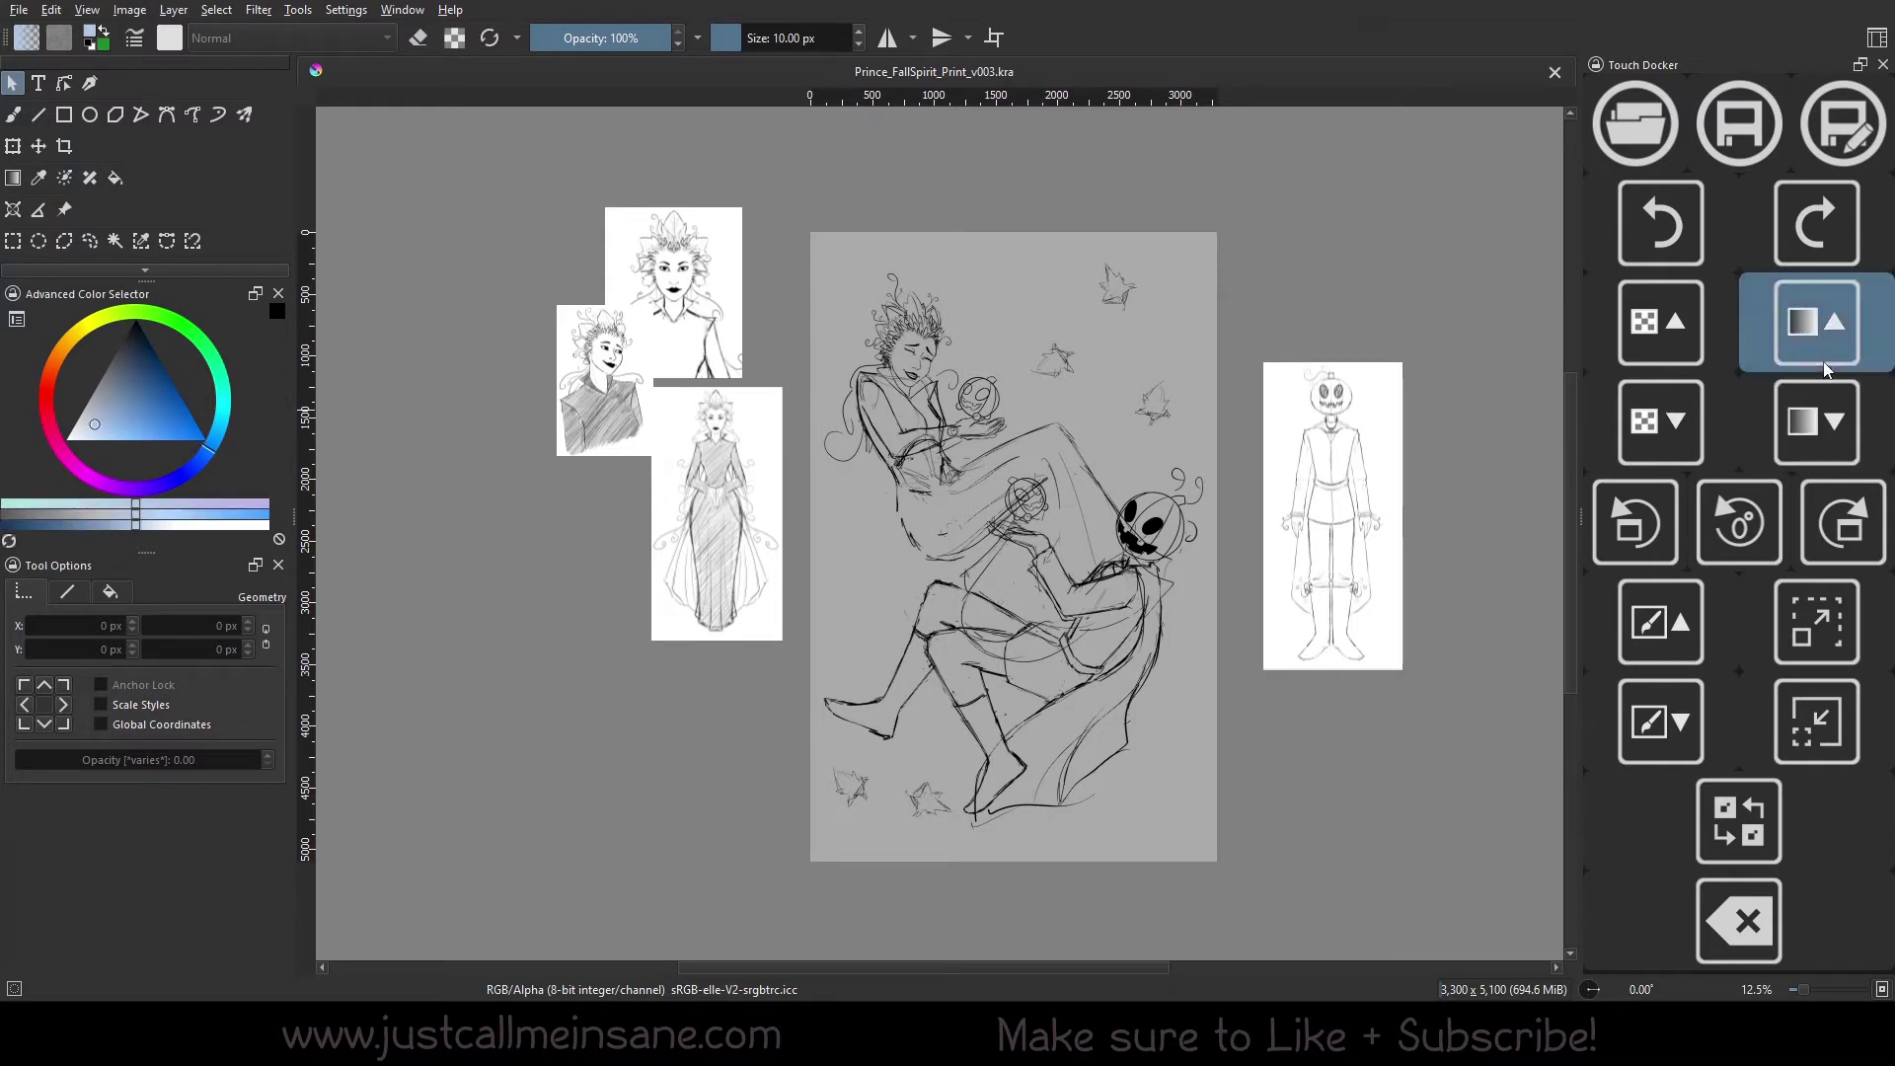
click(1826, 387)
click(1826, 387)
click(1826, 387)
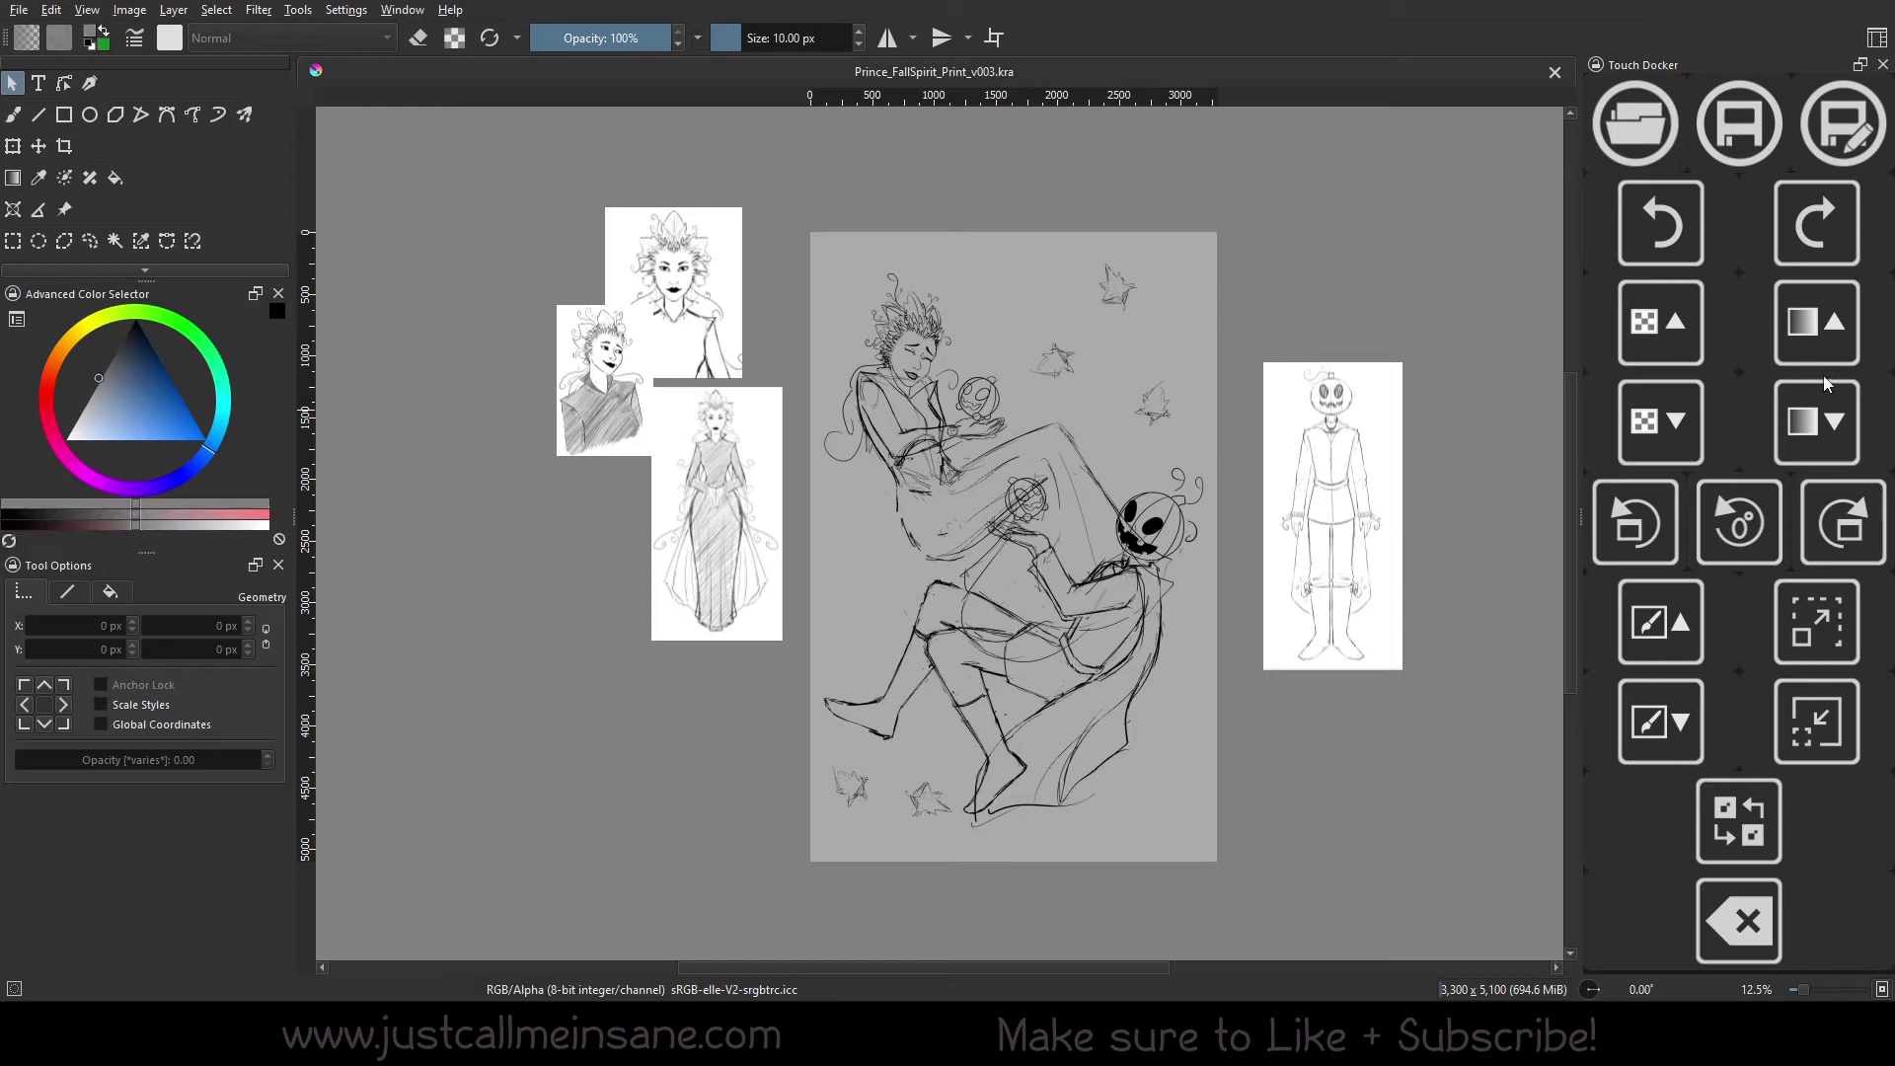
click(1826, 387)
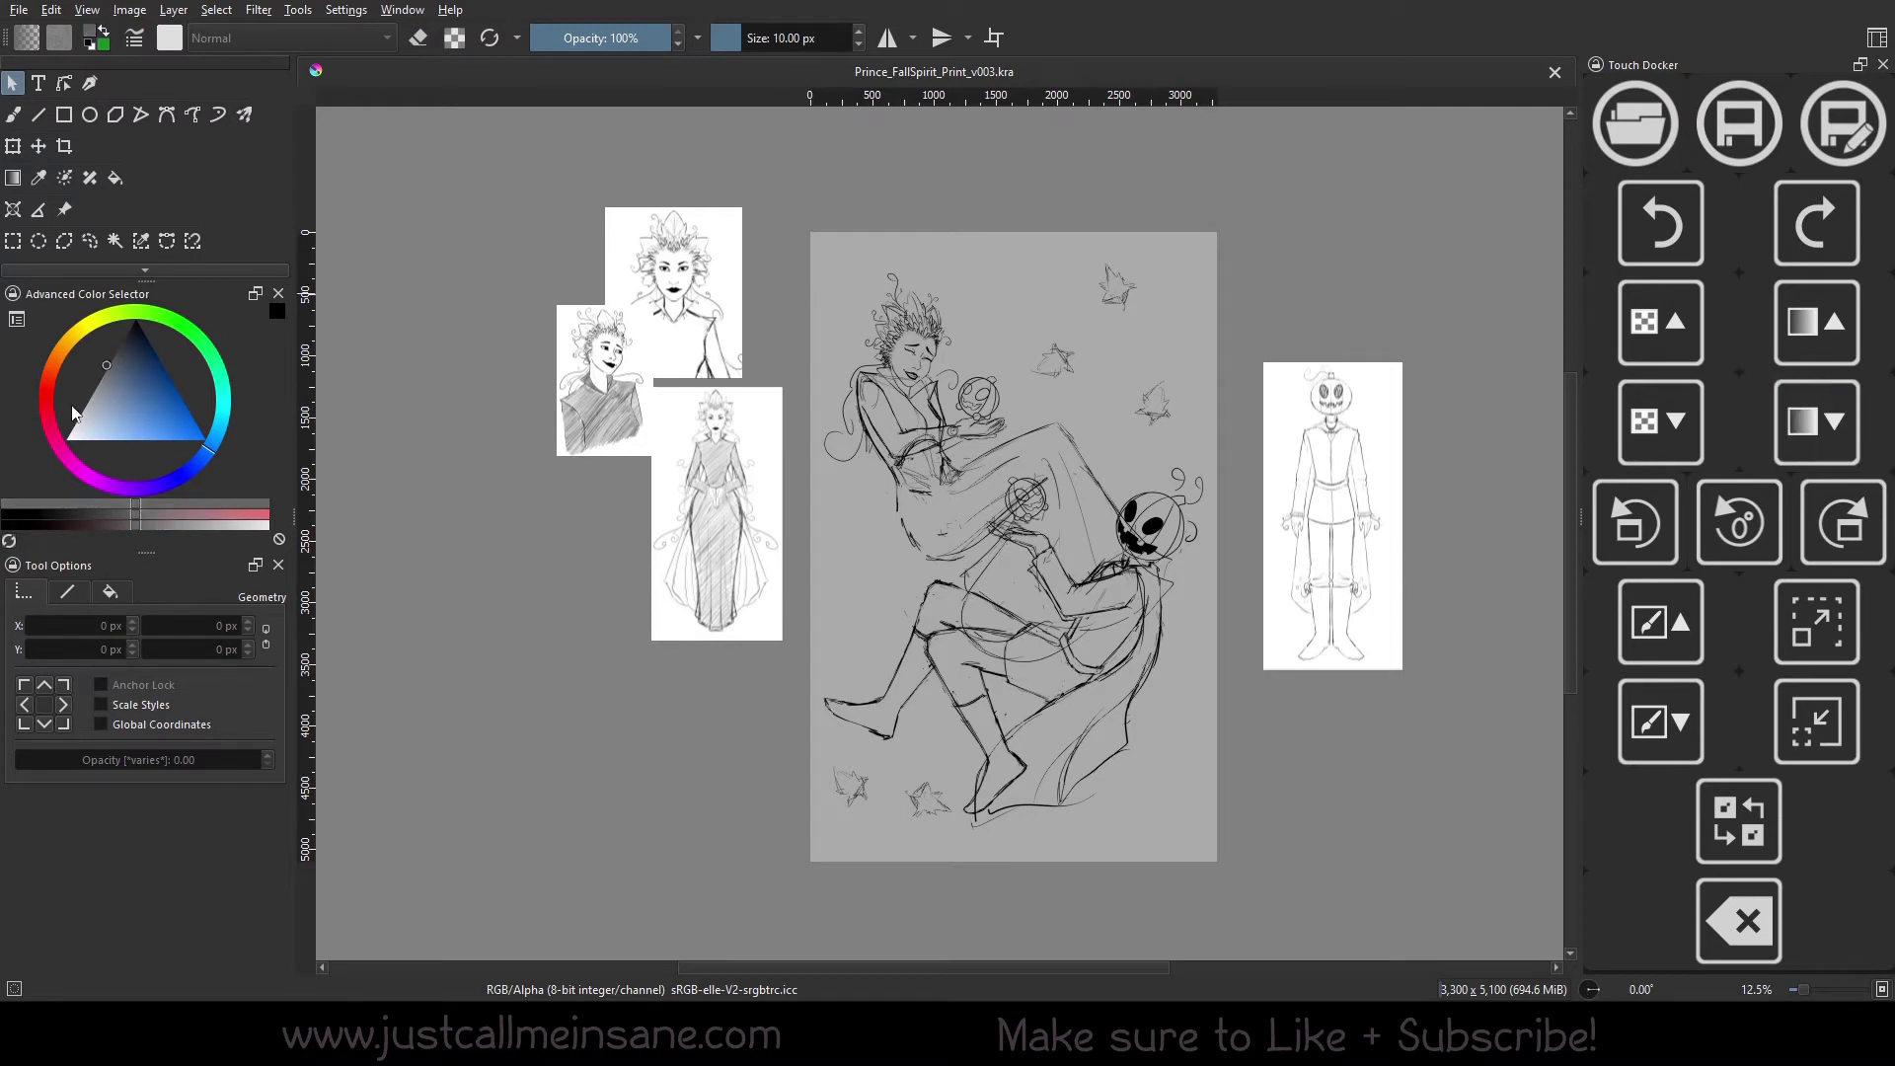
Rotate the canvas both ways, reset the rotation, then zoom and pan to centre the page
click(1833, 542)
click(1654, 529)
click(1654, 529)
click(1655, 529)
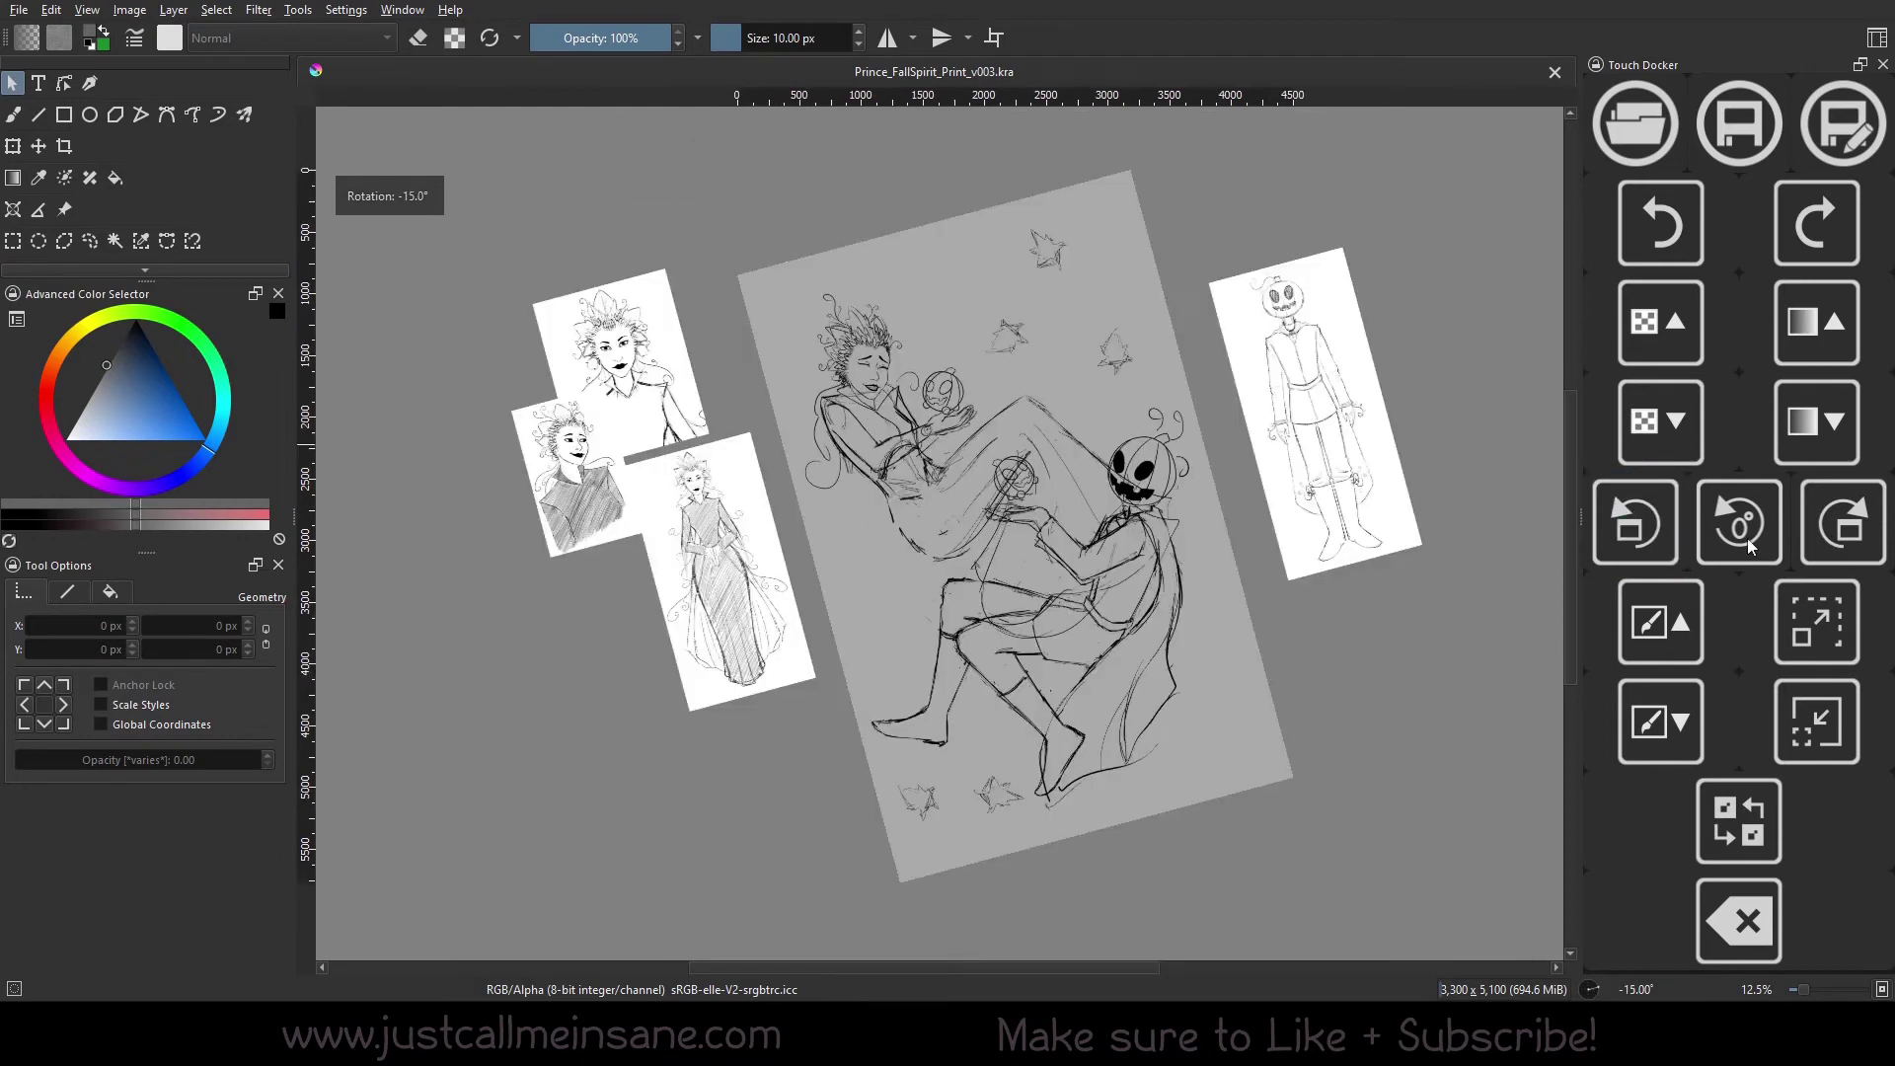
click(1745, 543)
scroll(975, 494, down, 5)
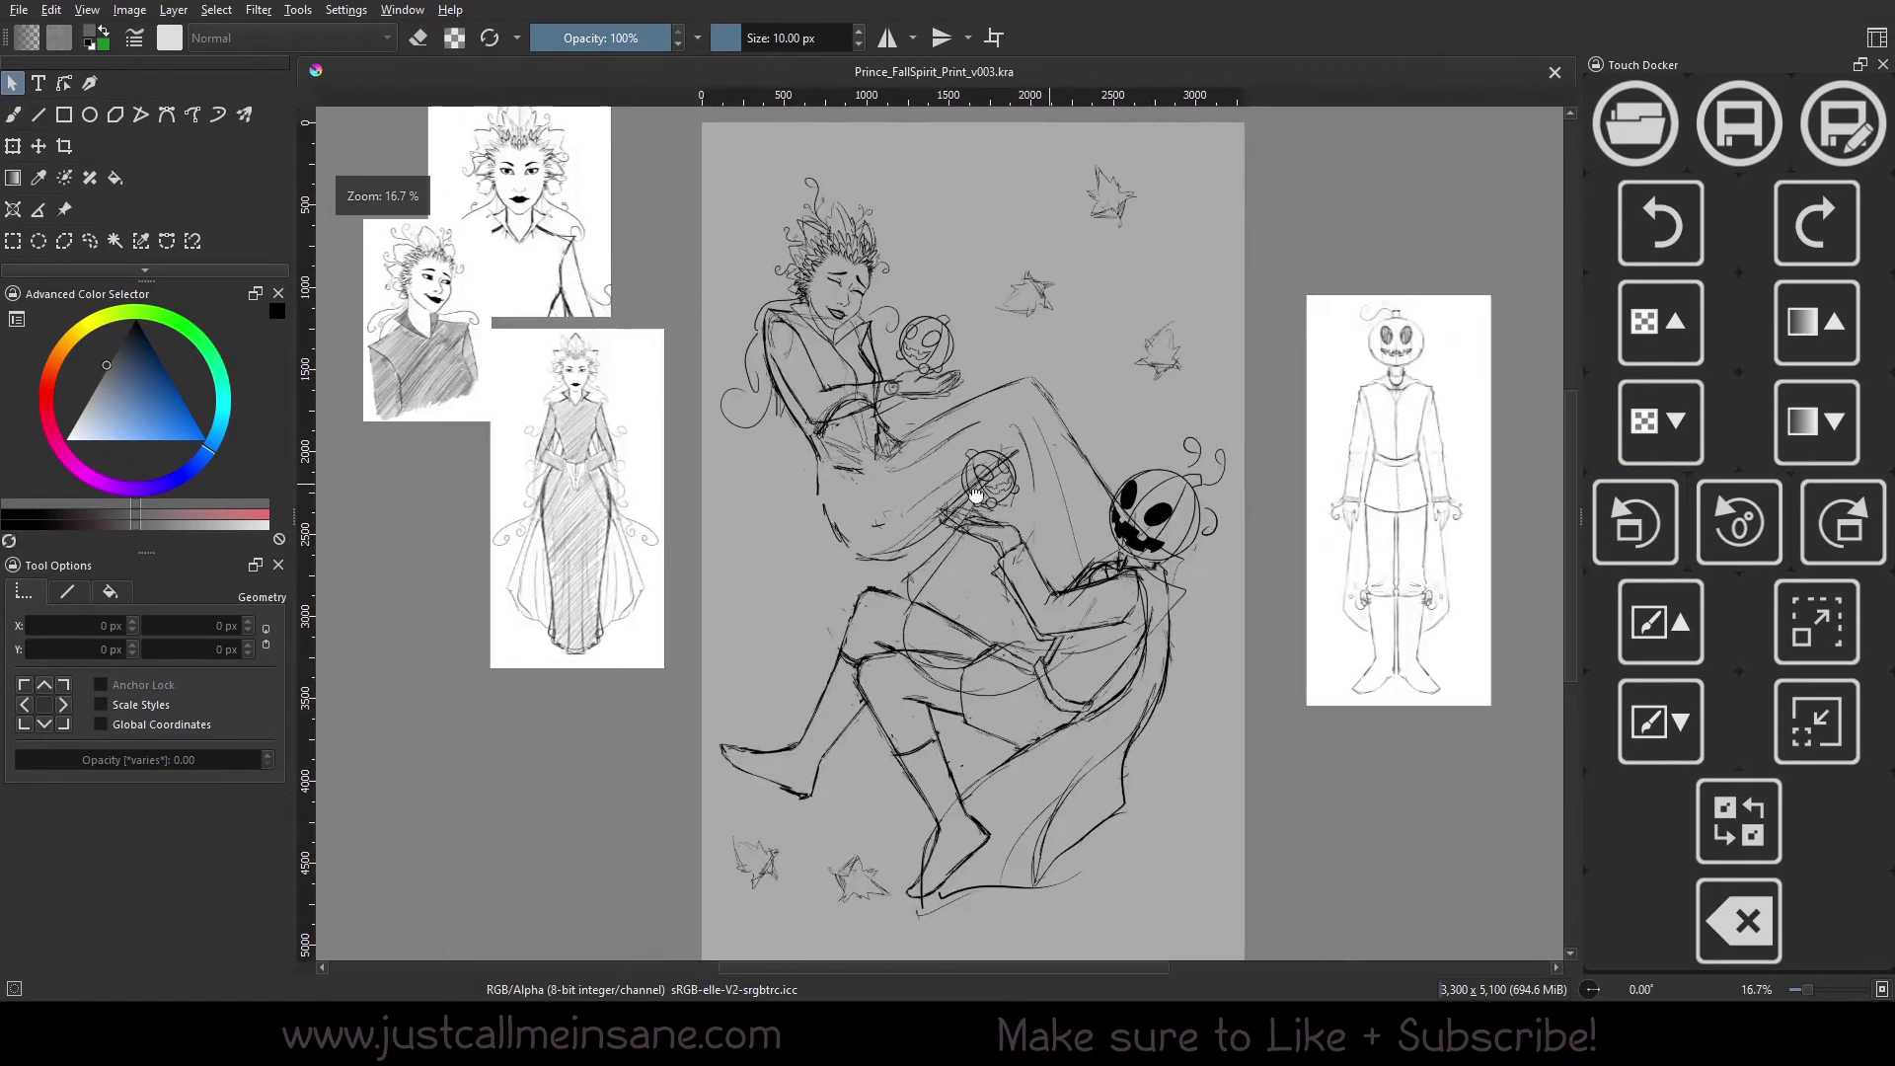
drag(975, 493, 775, 515)
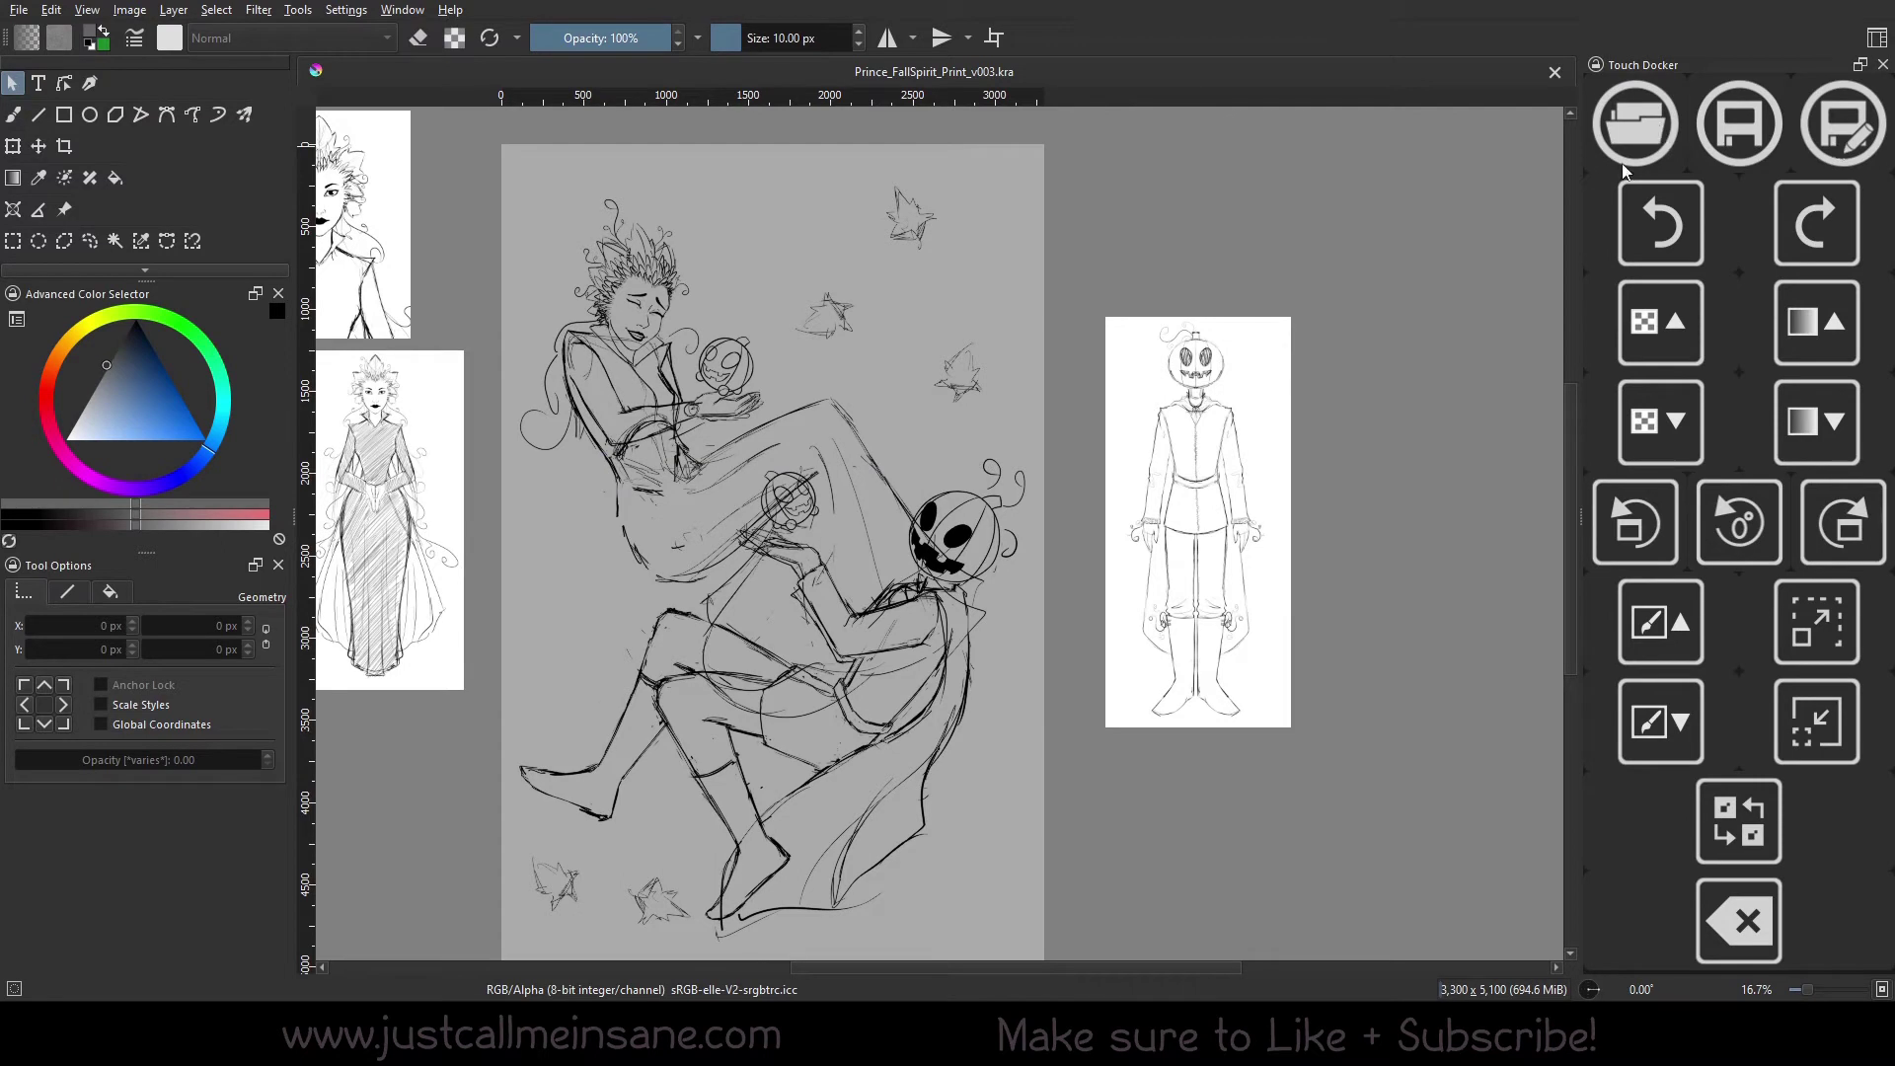
scroll(990, 303, down, 1)
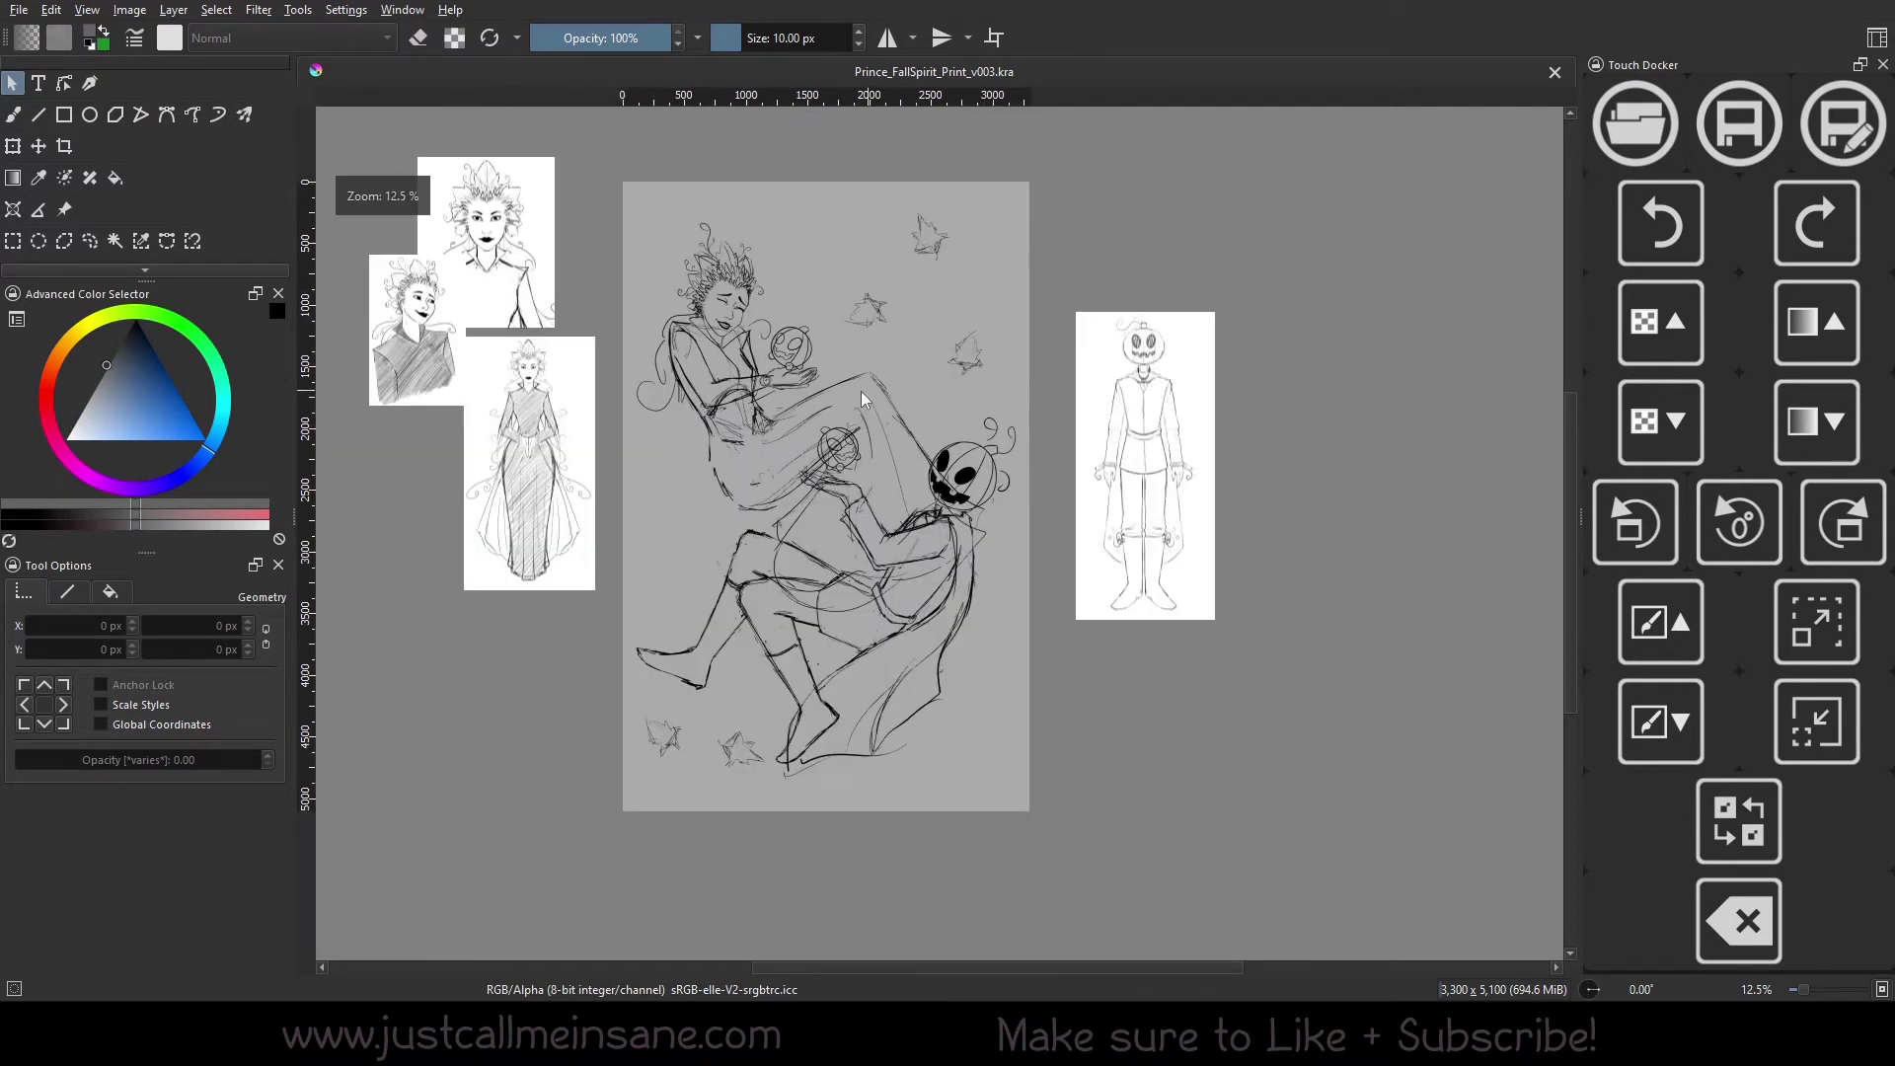
drag(862, 408, 871, 435)
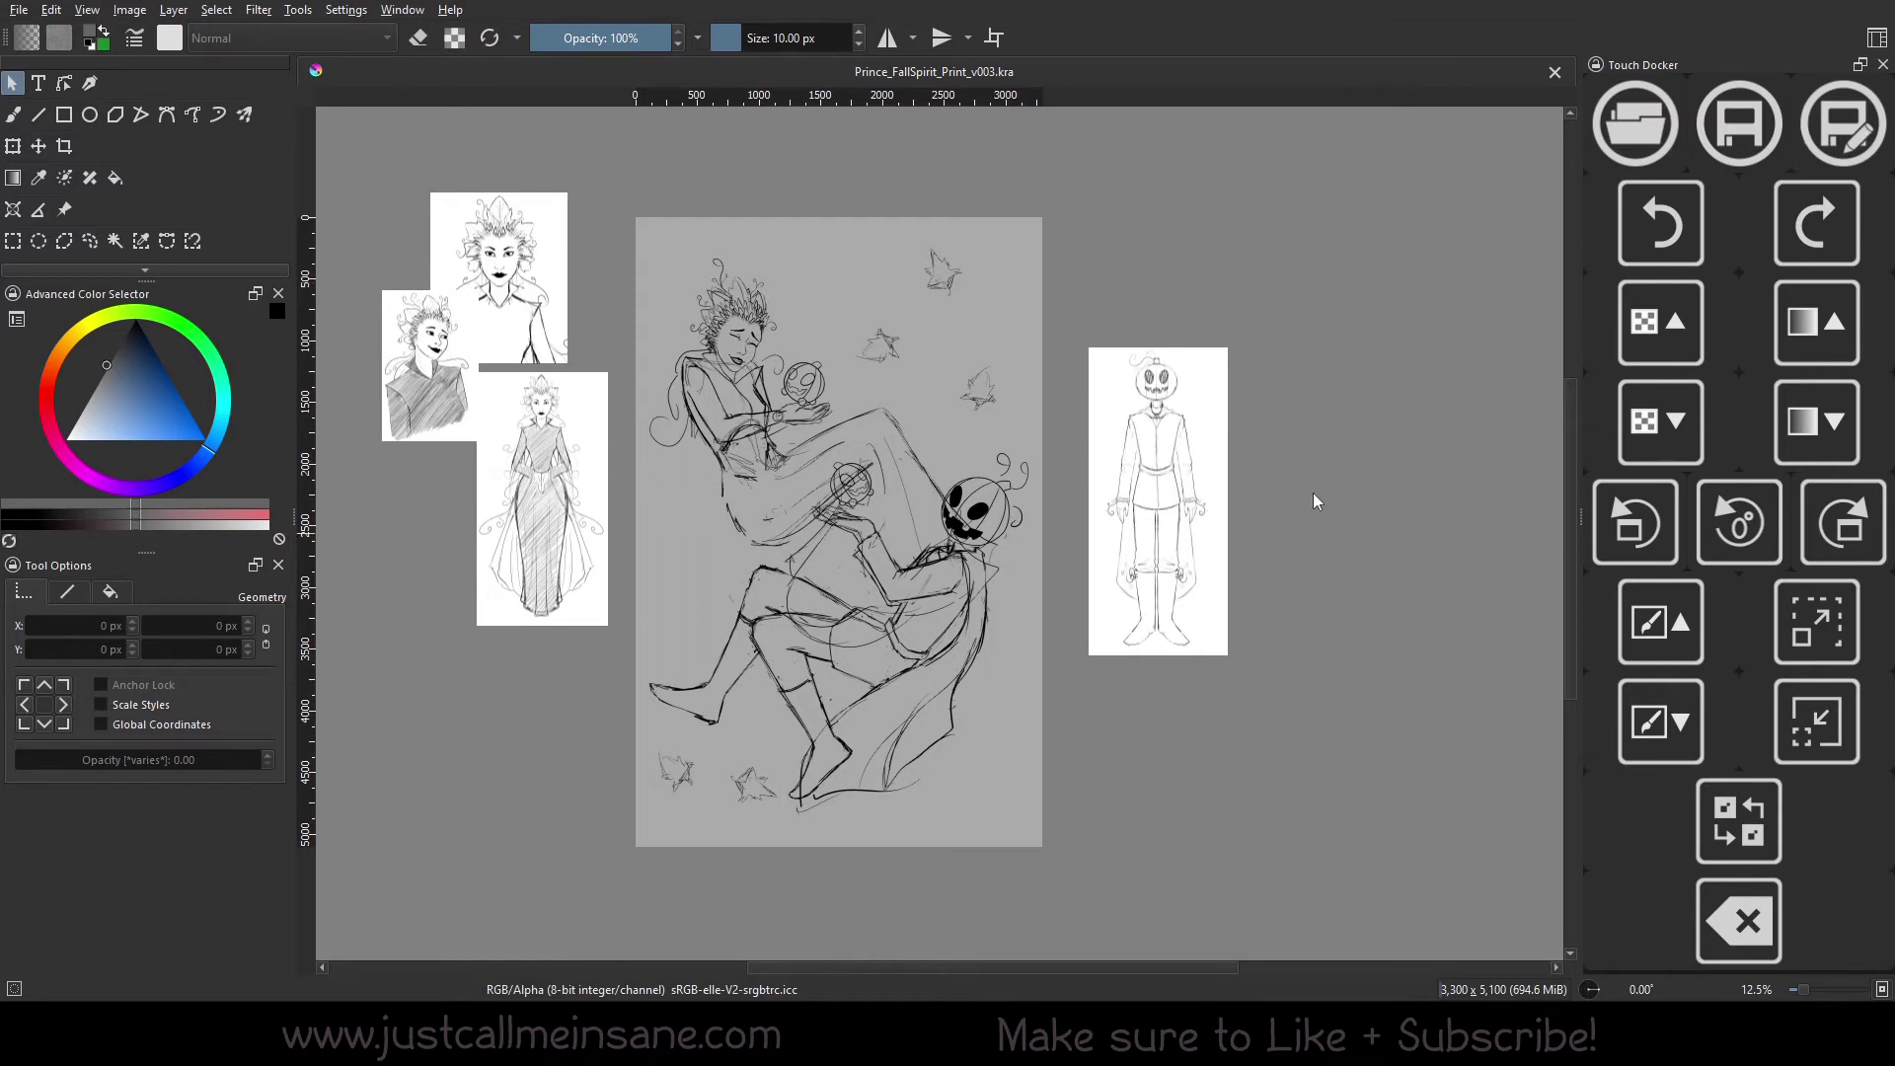
drag(1183, 486, 1218, 496)
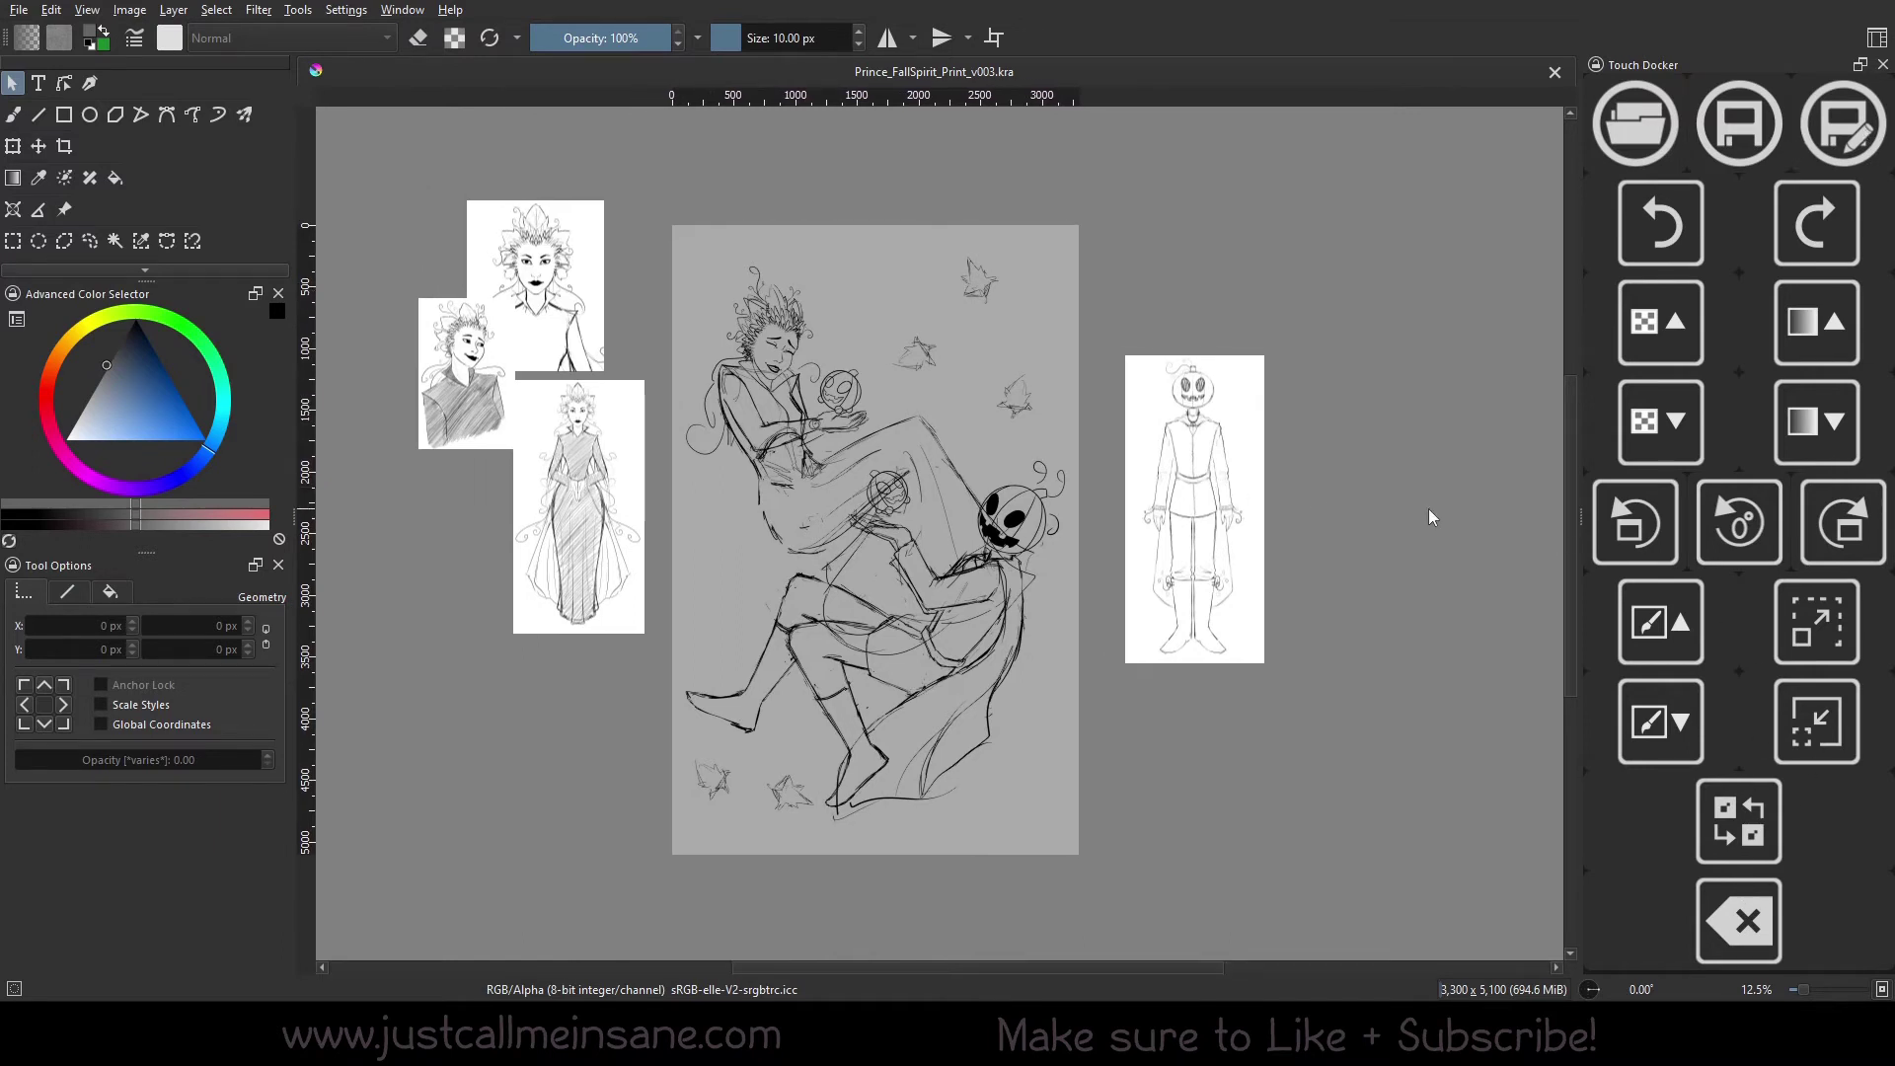
Try each Missys_Workspace layout from the workspace list
click(1876, 37)
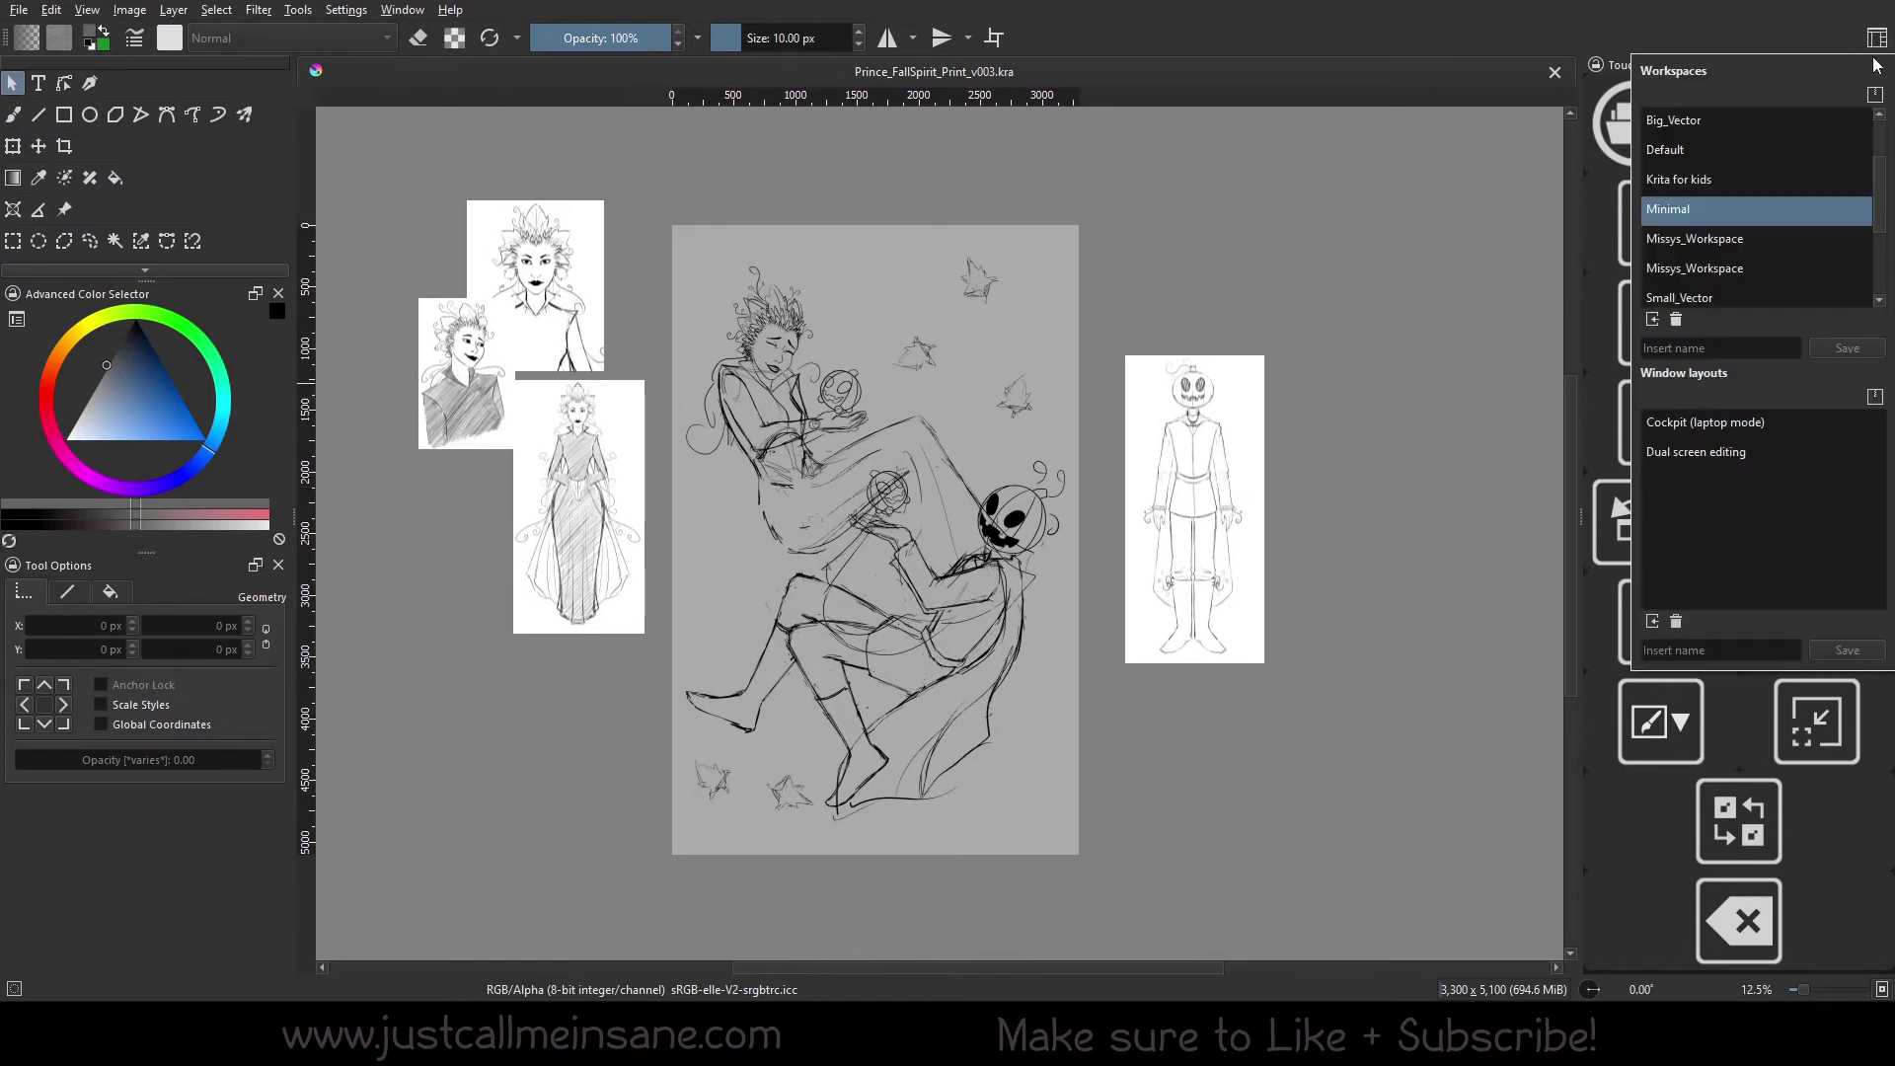
click(1769, 243)
click(1733, 278)
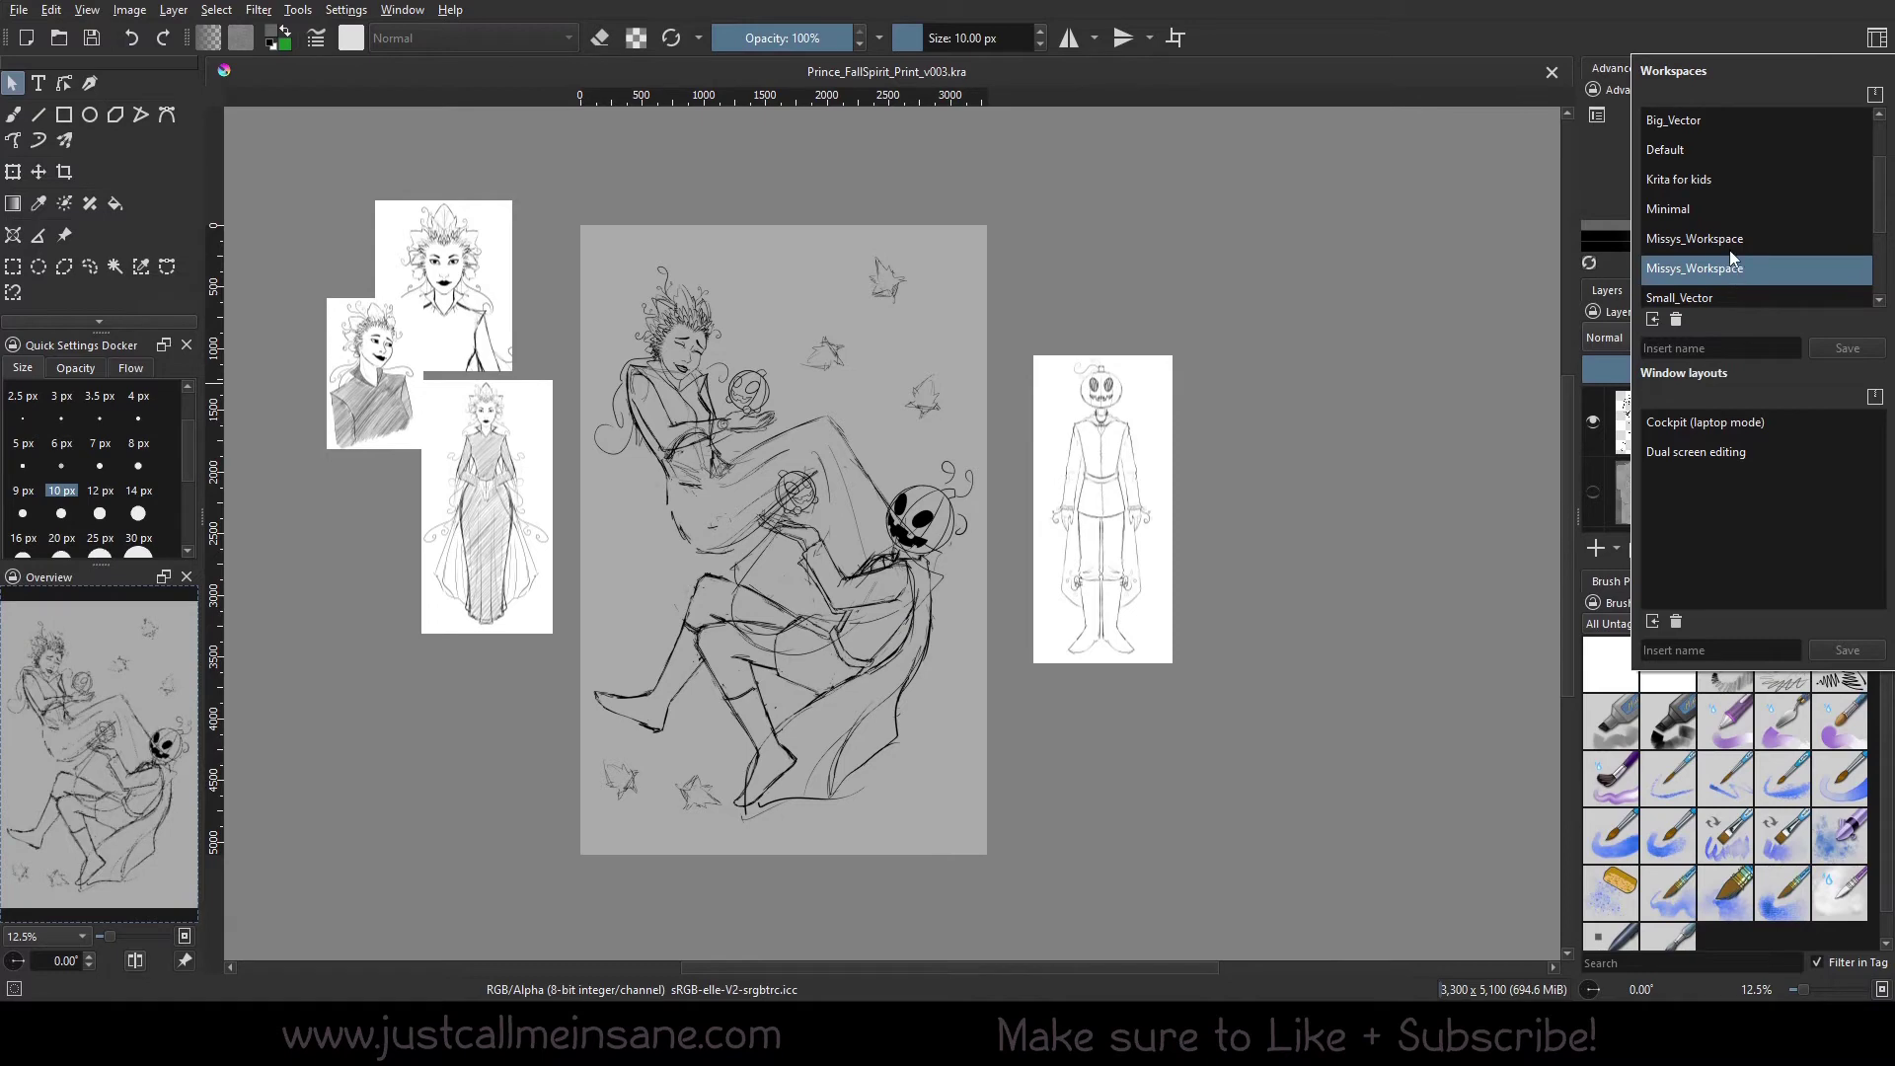
click(1876, 38)
click(1876, 37)
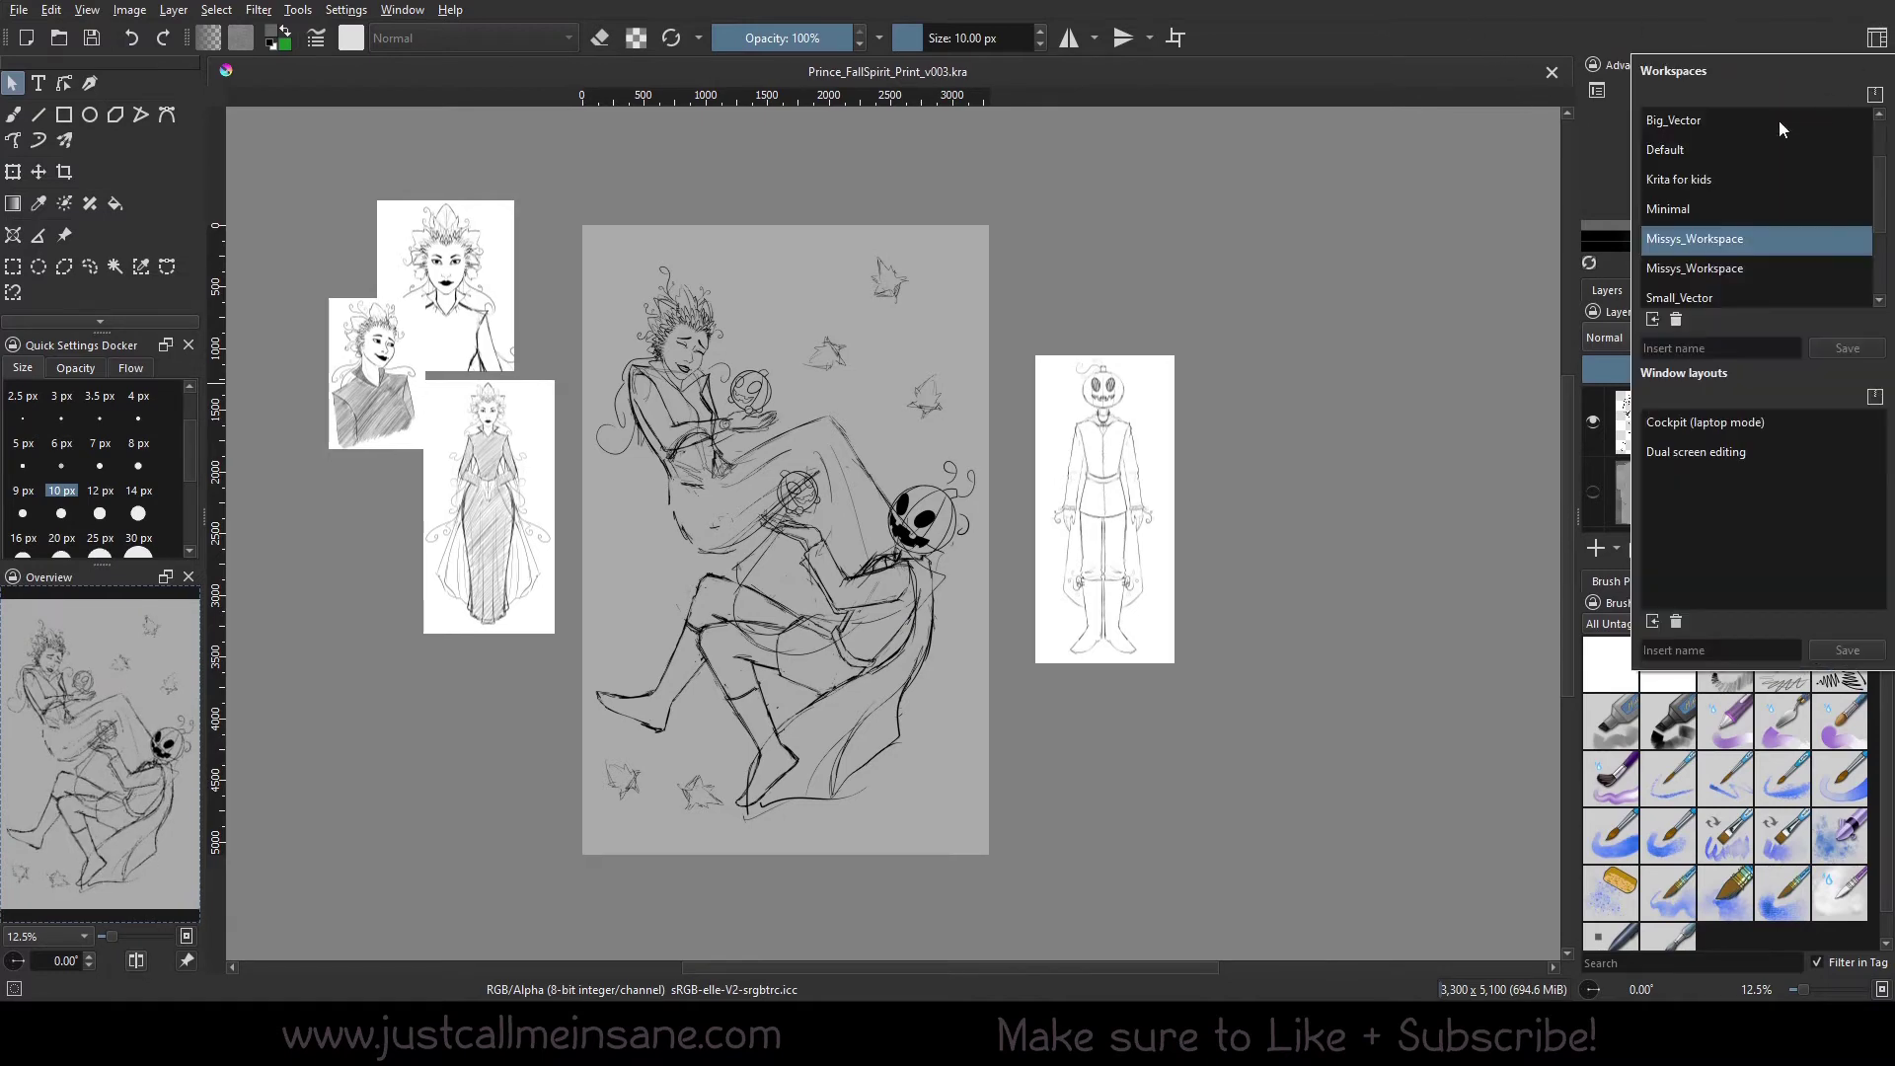
click(1702, 275)
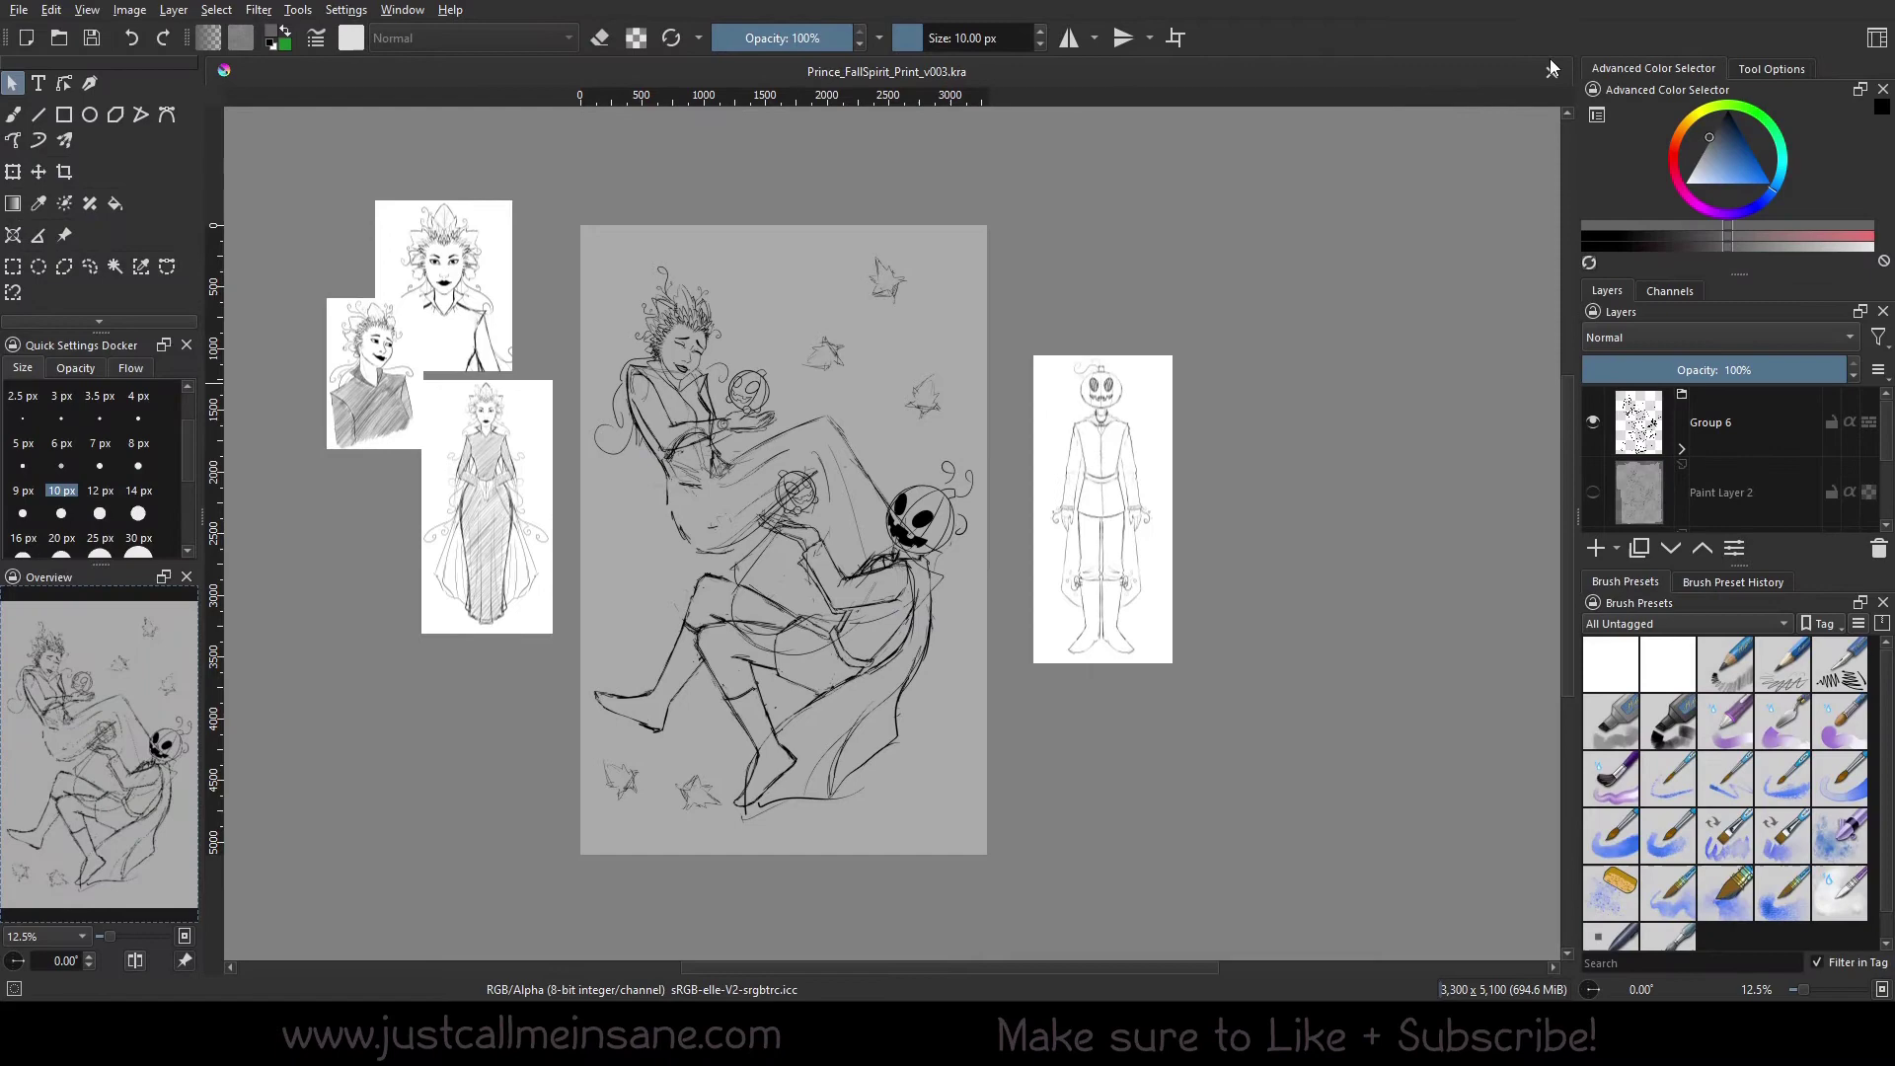
Apply the Small_Vector workspace from lower in the list
click(1876, 38)
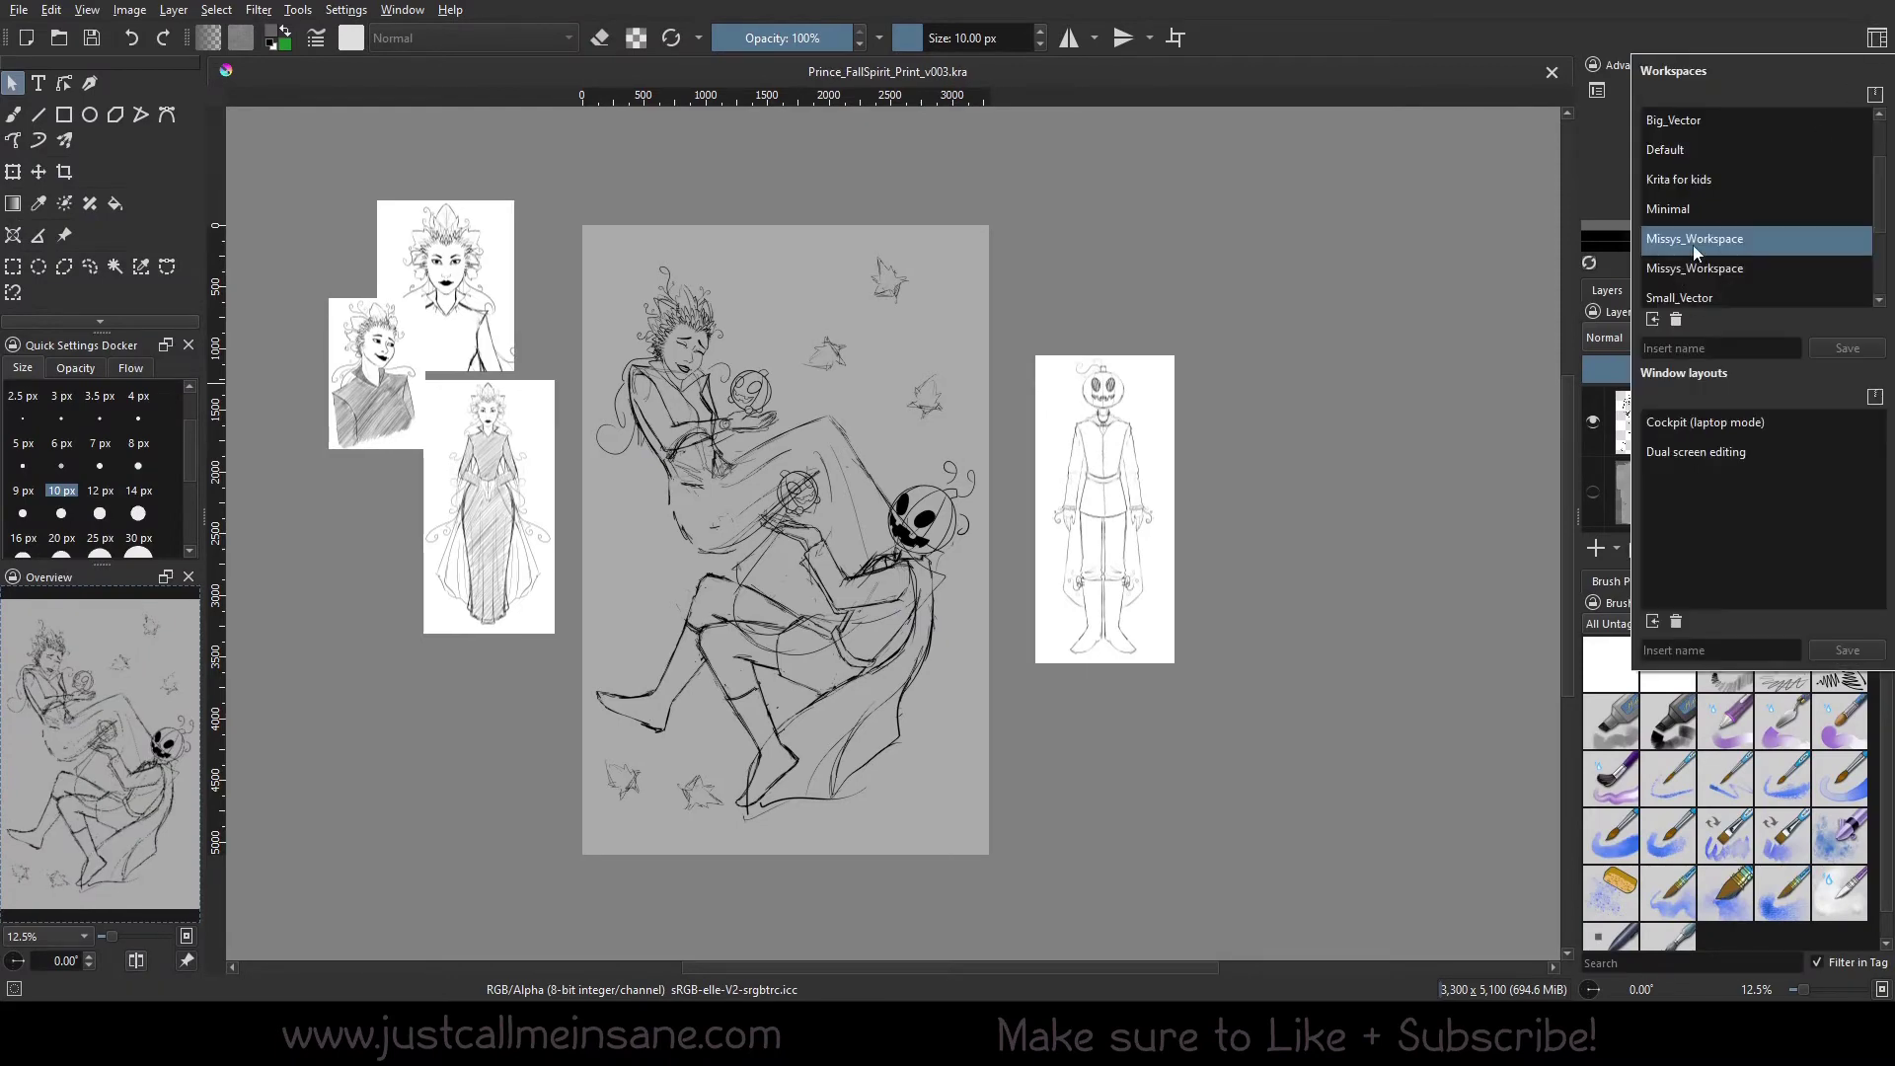
scroll(1784, 217, down, 1)
click(1769, 210)
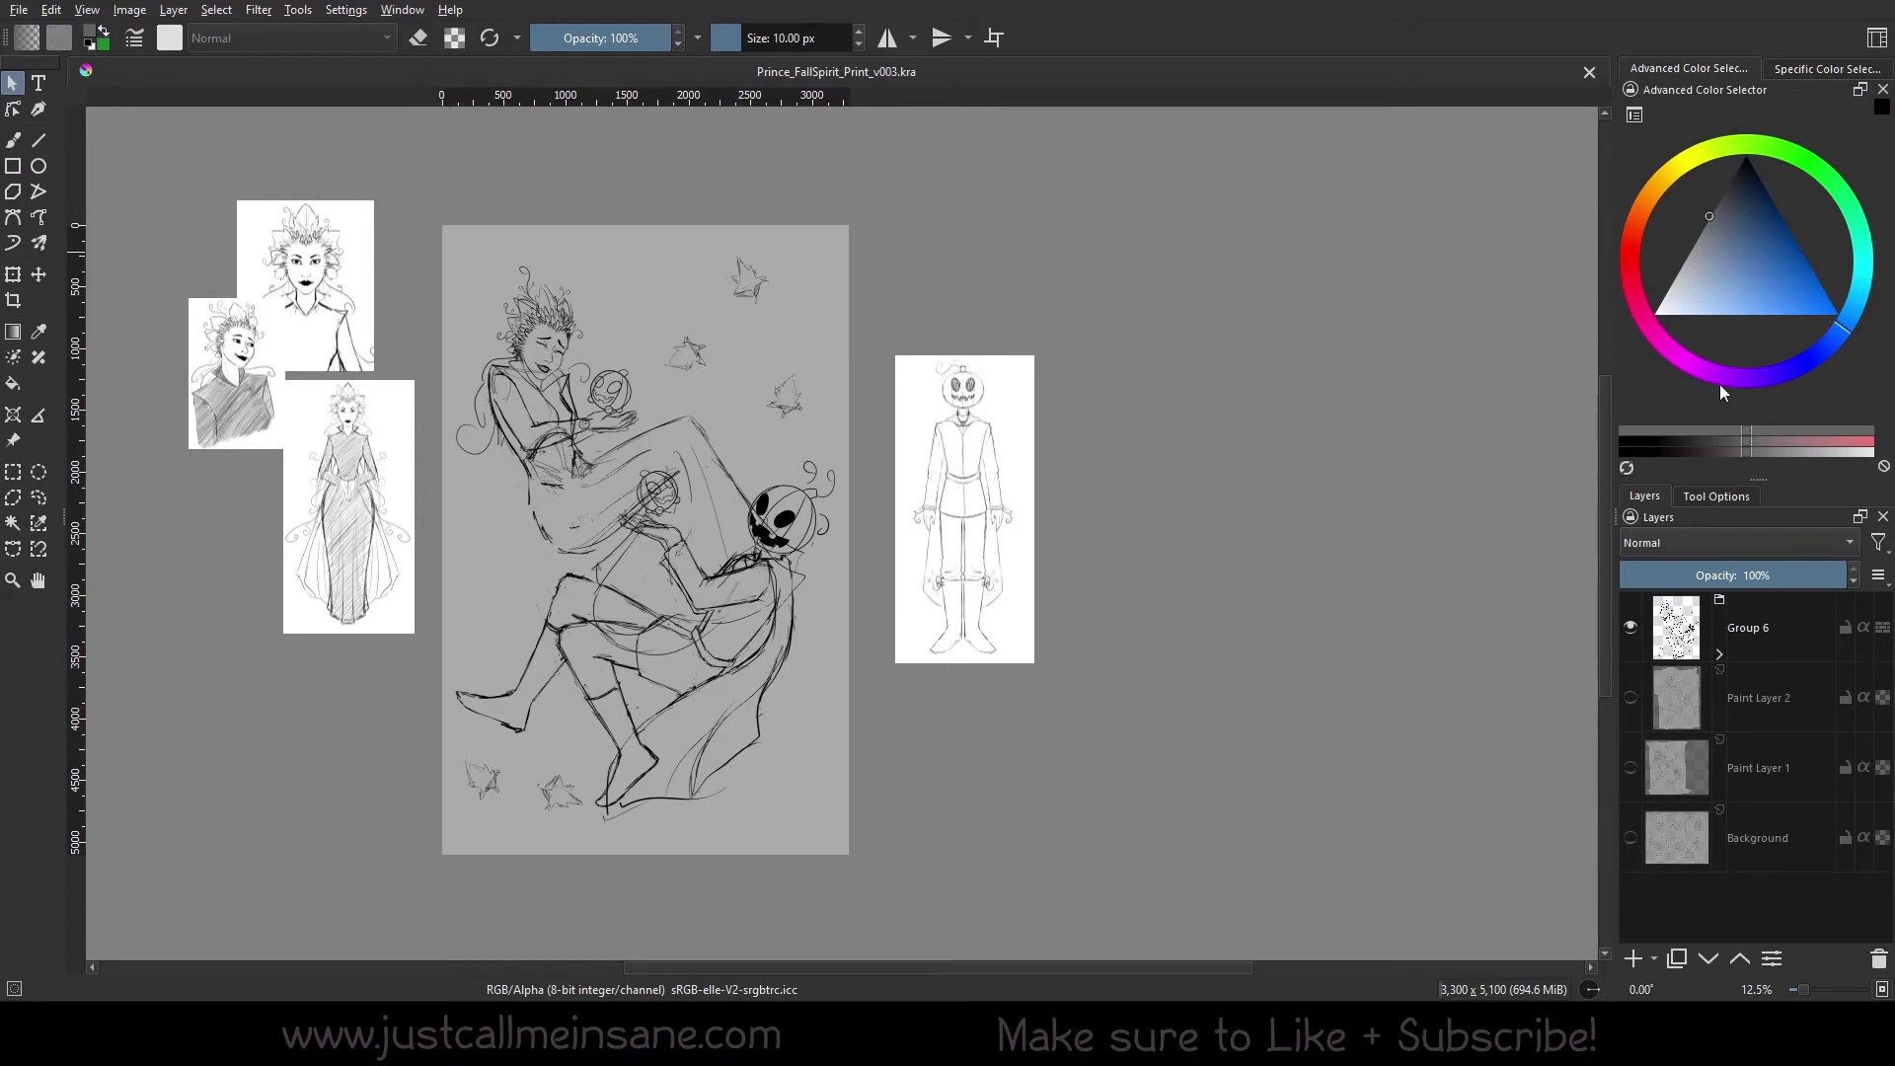
Toggle the Tool Options and Layers tabs, then apply the Storyboarding workspace
click(1716, 495)
click(1645, 496)
click(1877, 37)
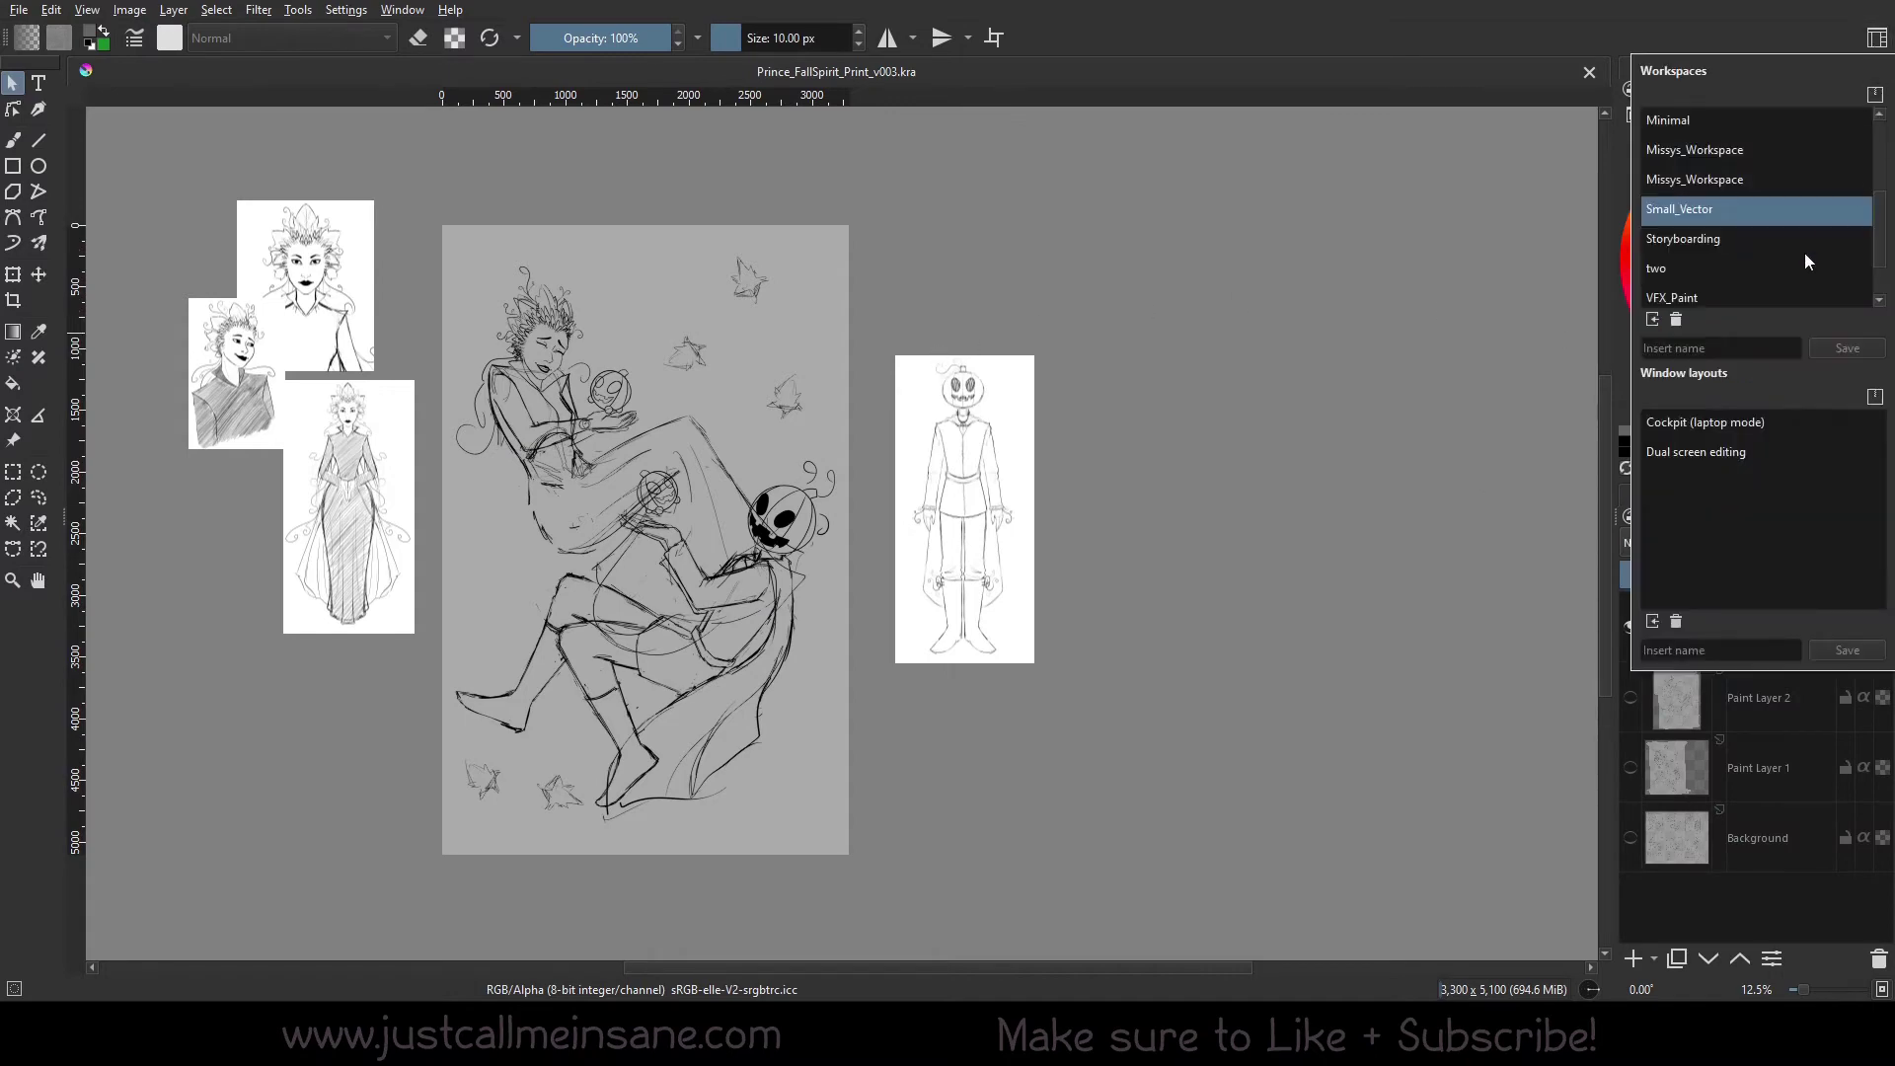
click(1747, 238)
click(1522, 49)
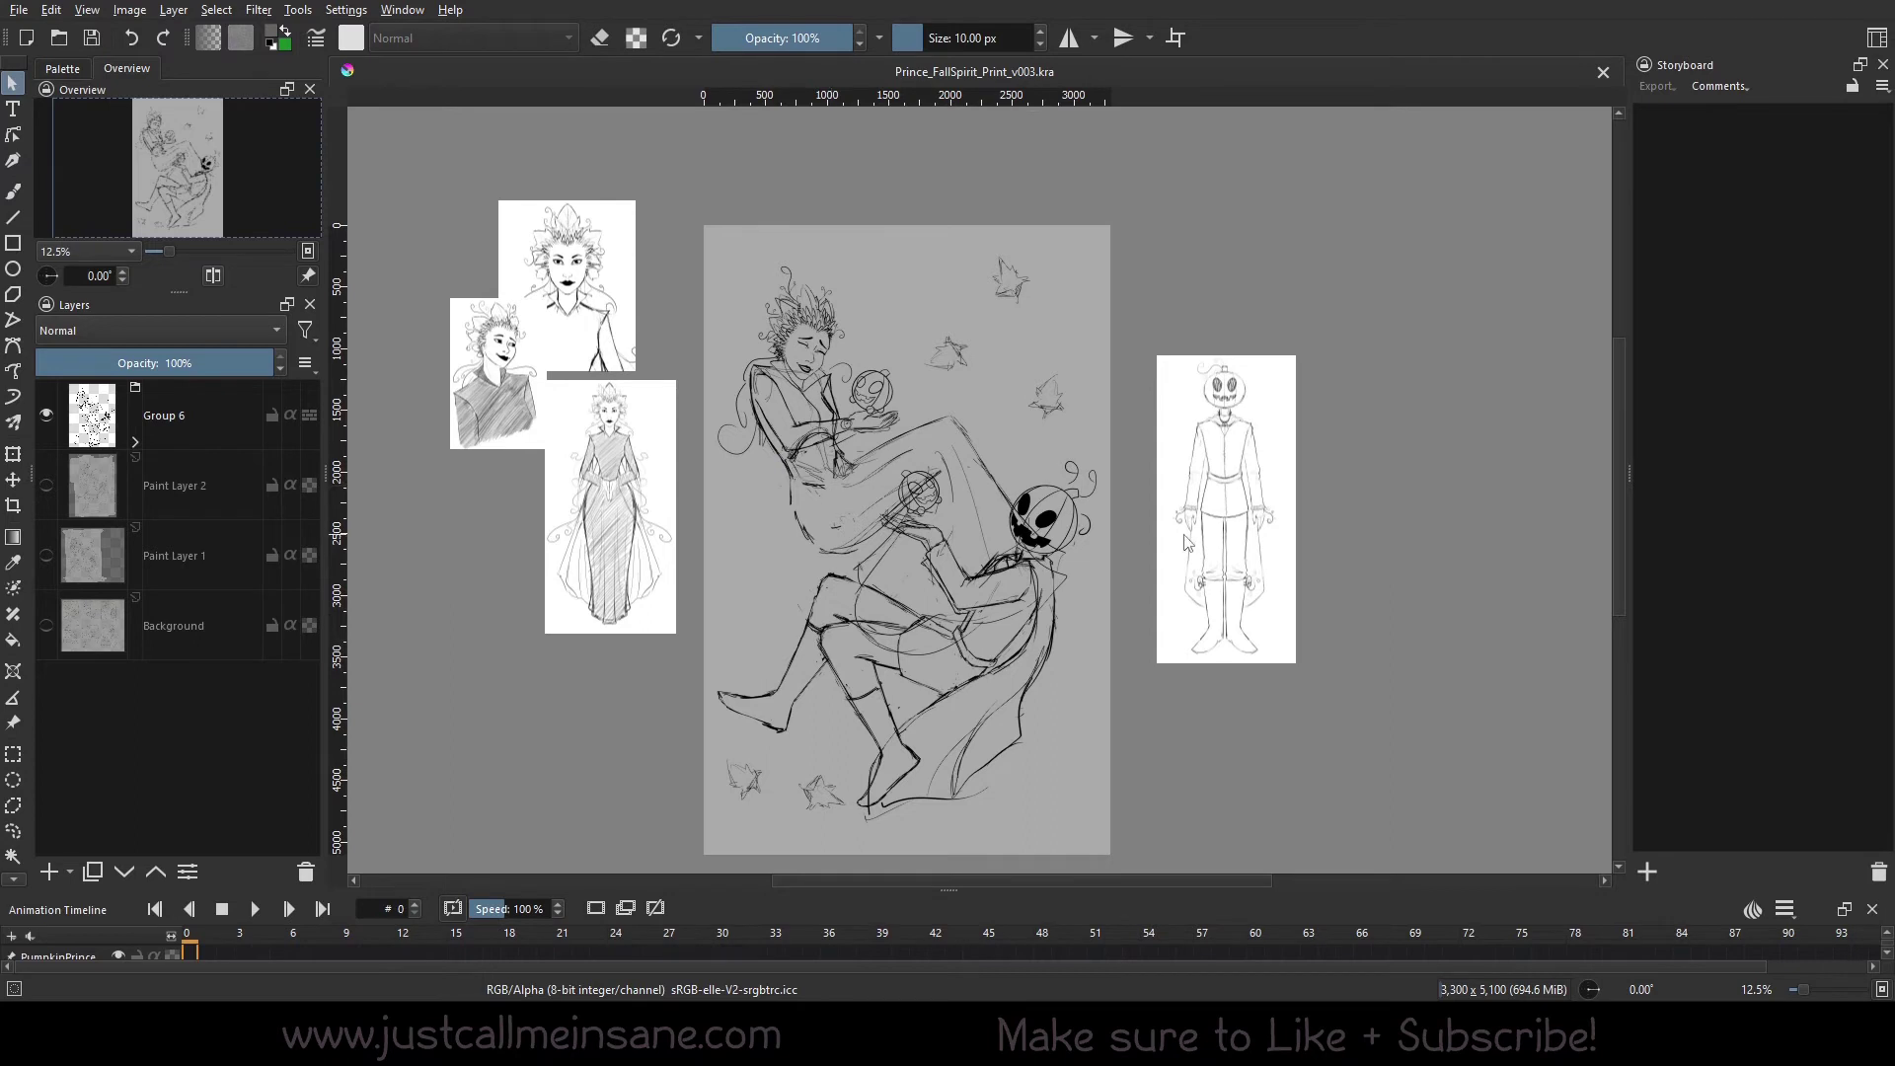
Load the workspace named two from further down the workspace list
click(1874, 38)
click(1874, 38)
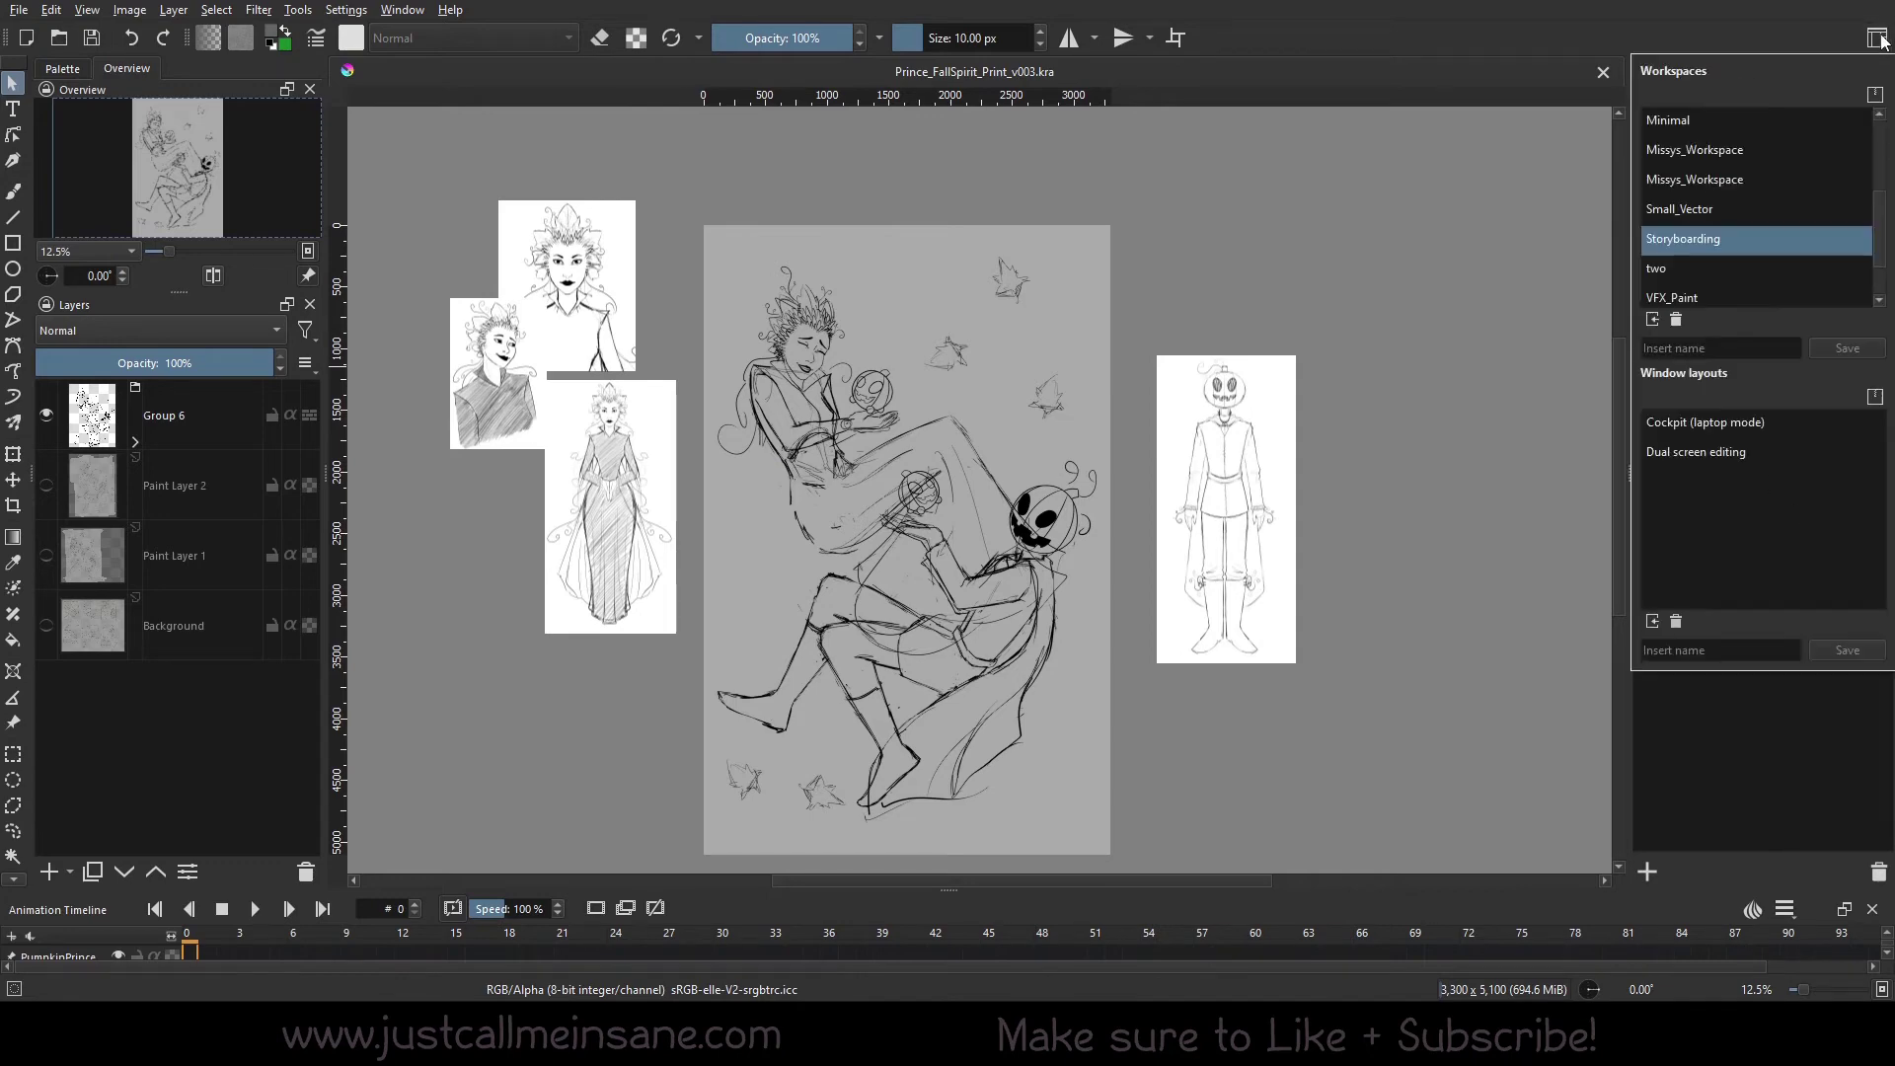
scroll(1725, 277, down, 1)
click(1731, 235)
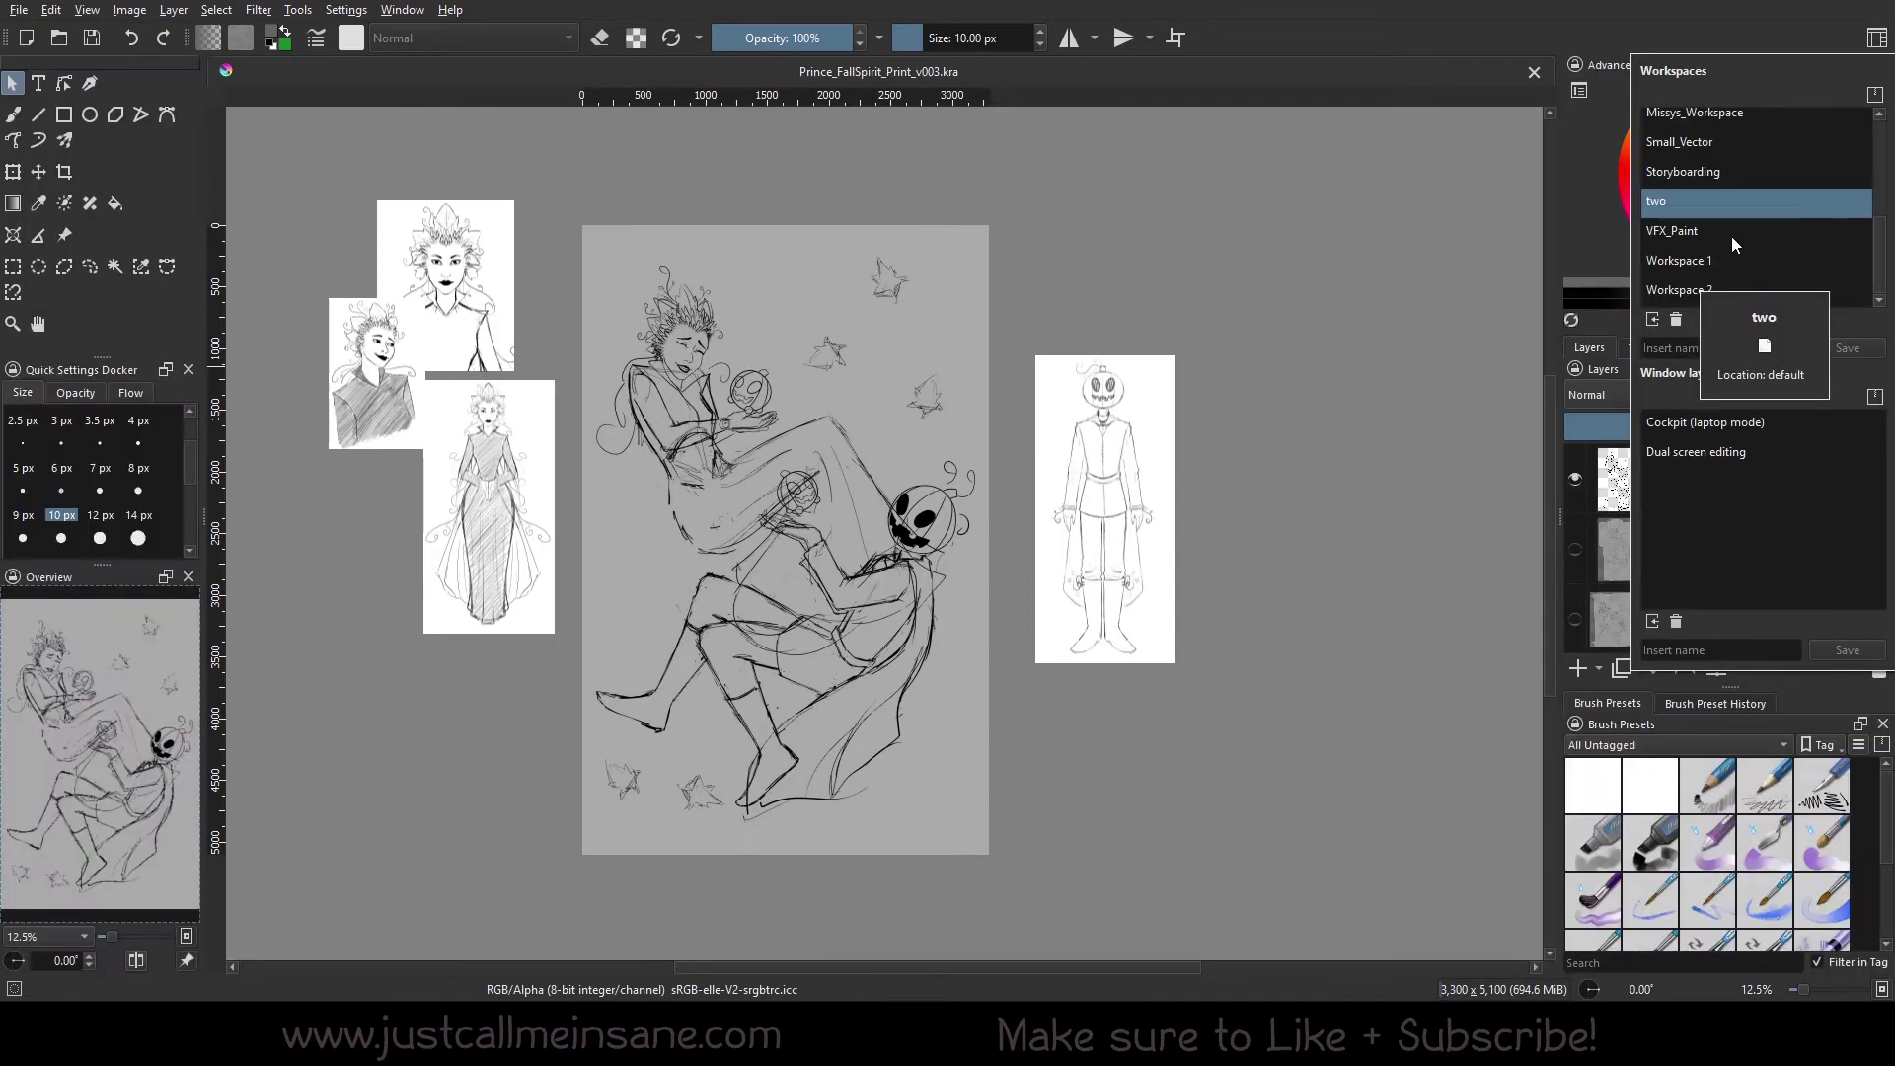
Browse the Tool Options, Brush Presets, Undo History and Layers tabs
click(1441, 34)
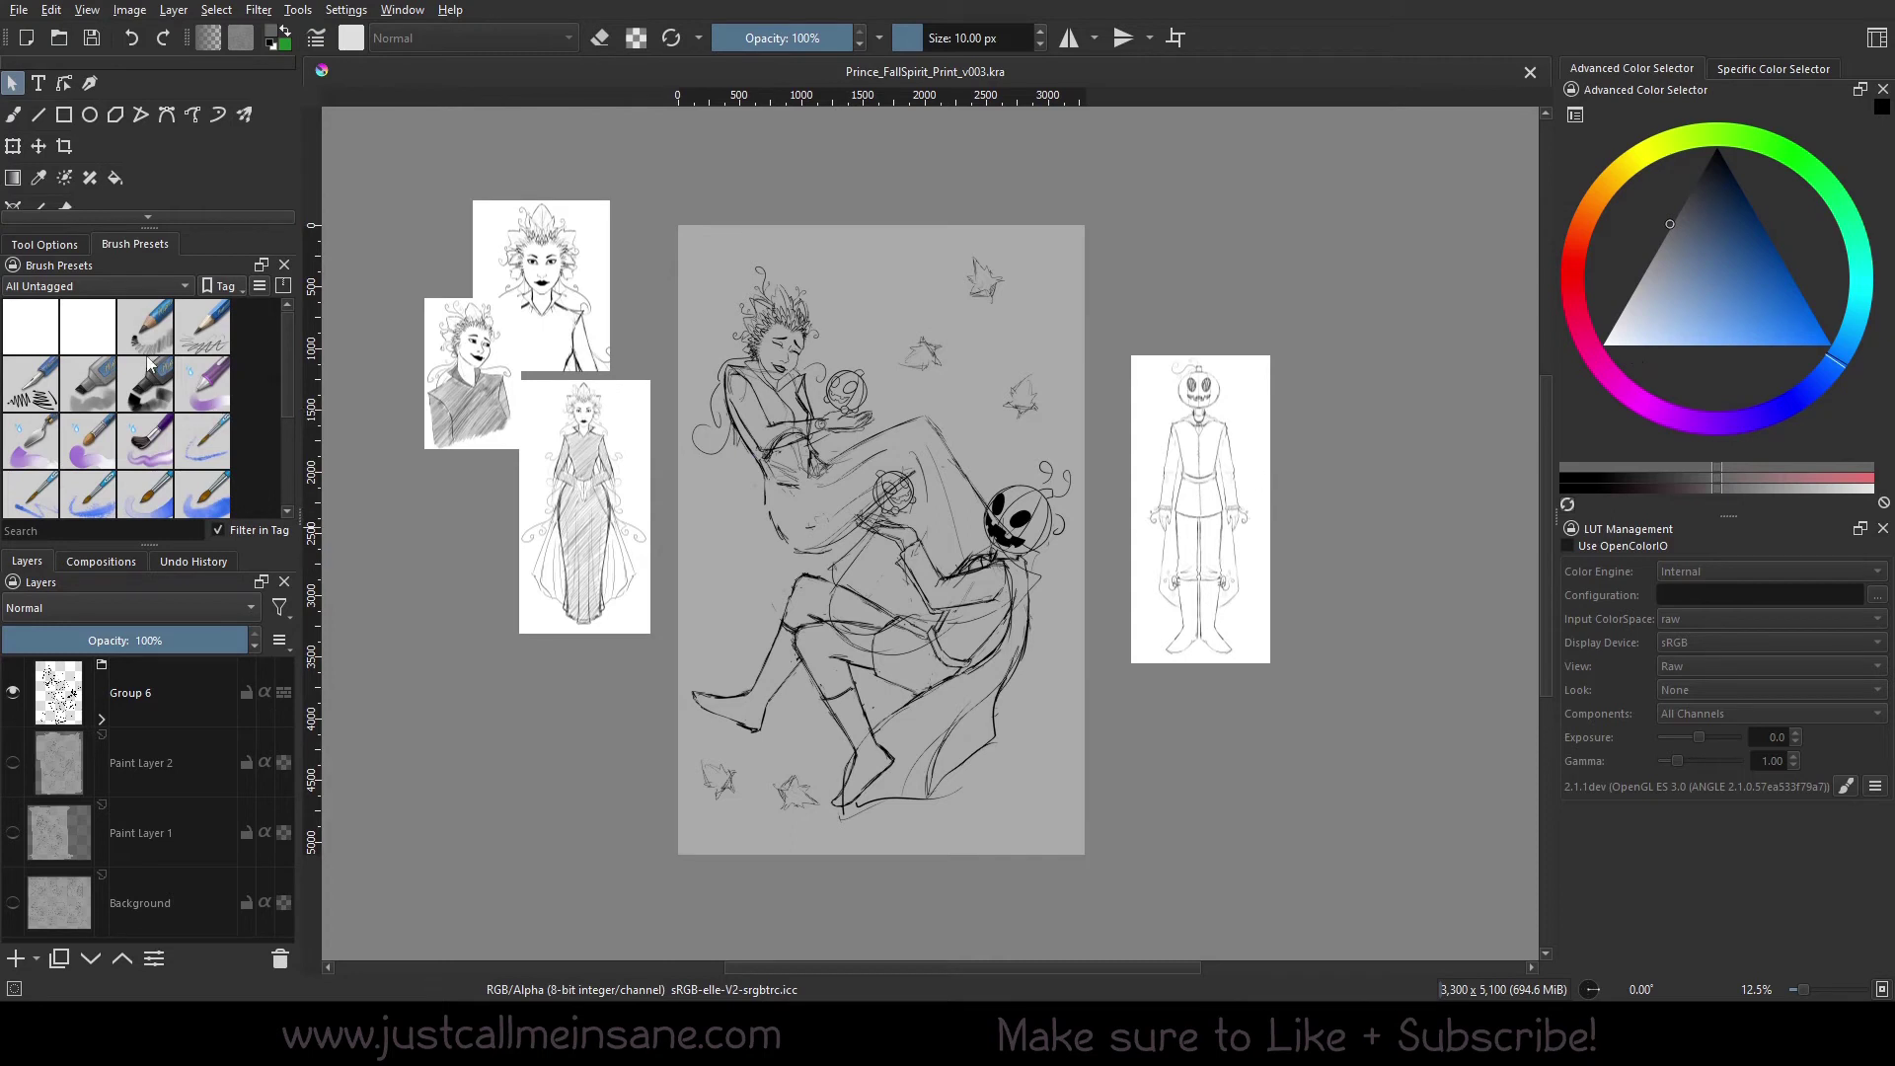
click(44, 247)
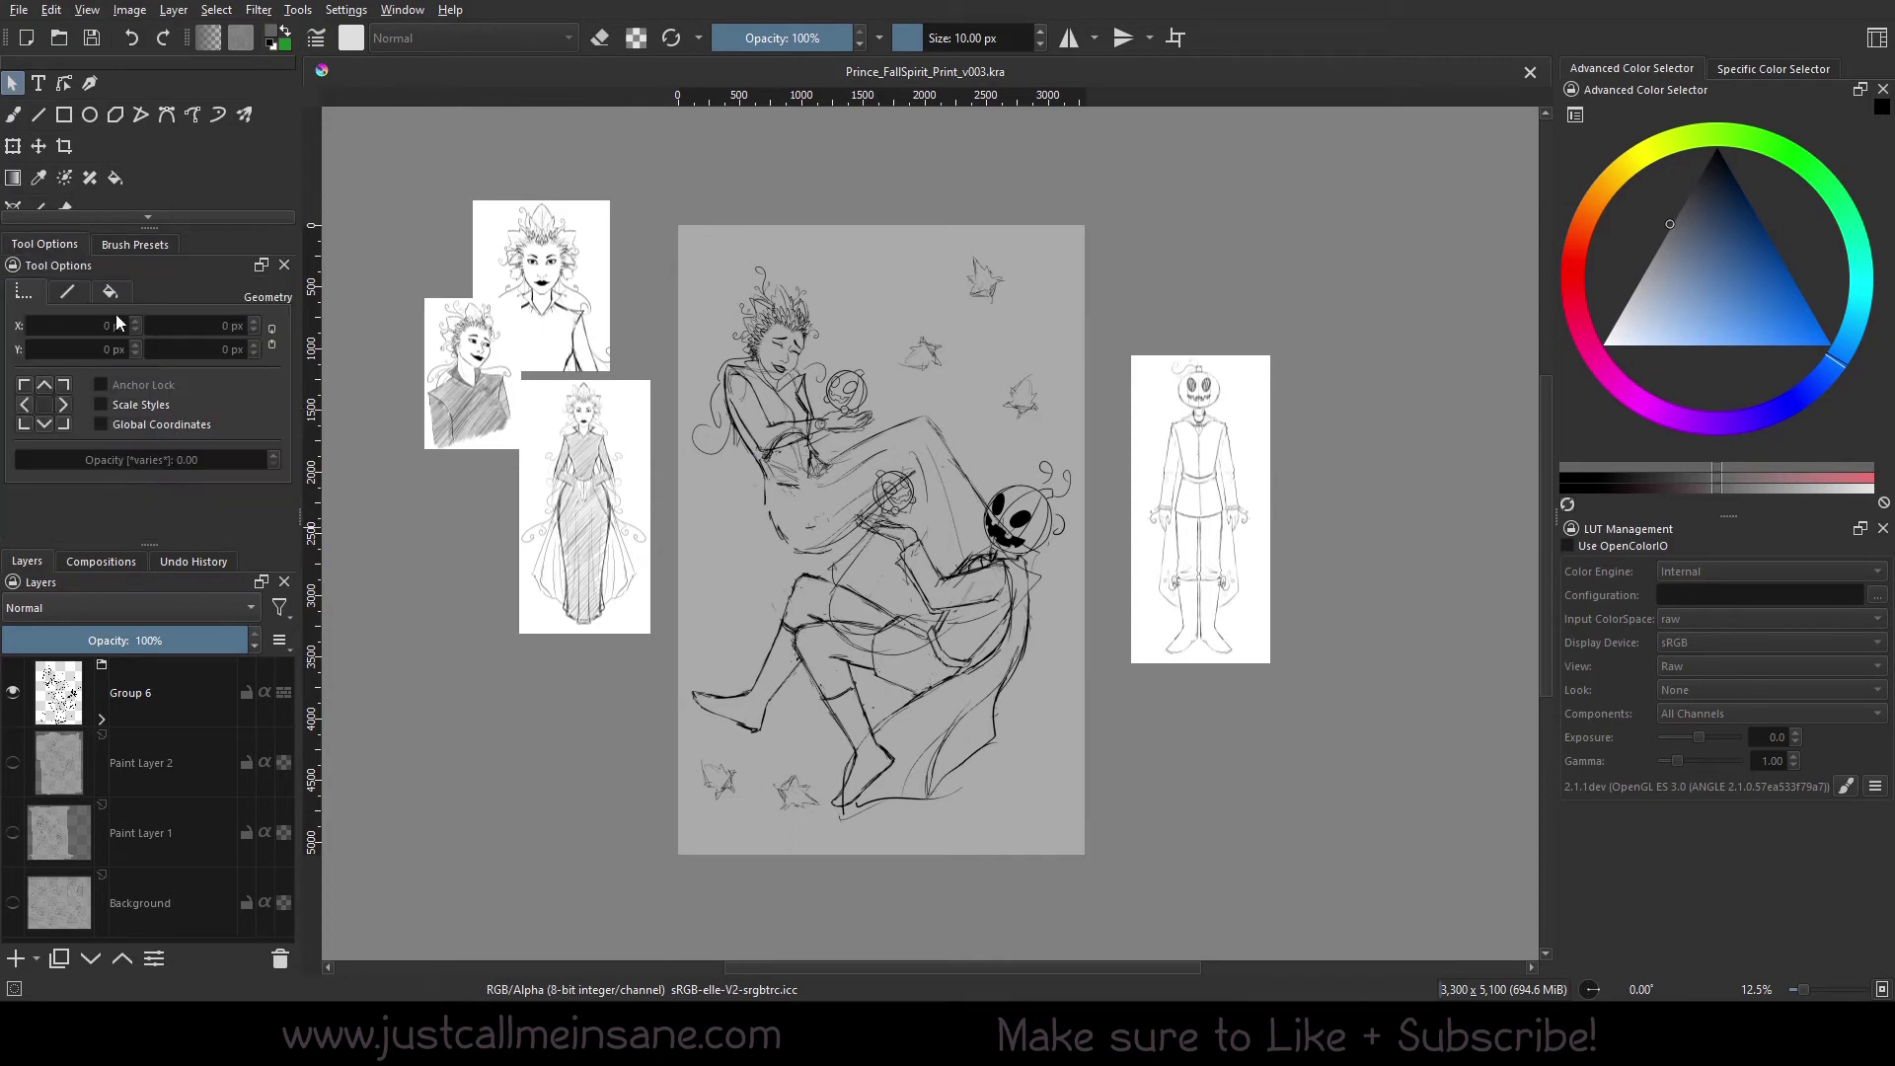
click(113, 247)
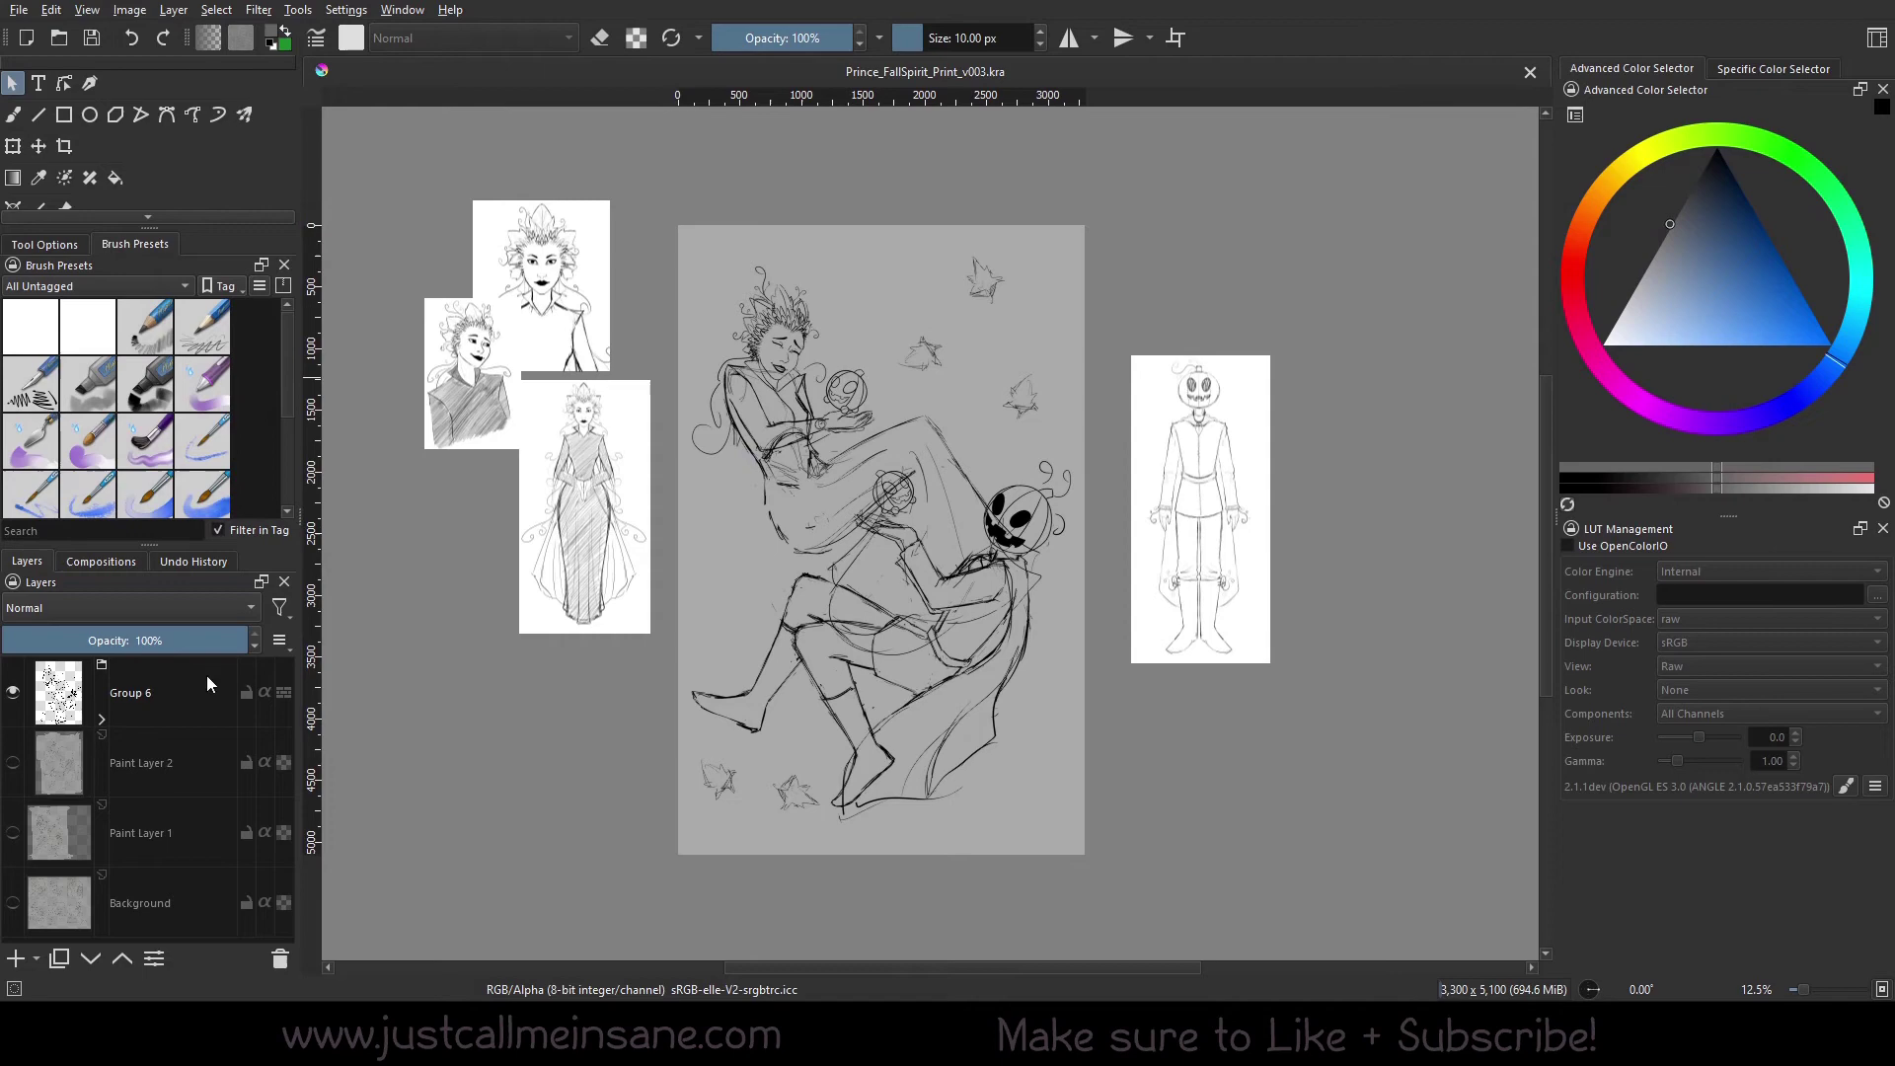
click(190, 562)
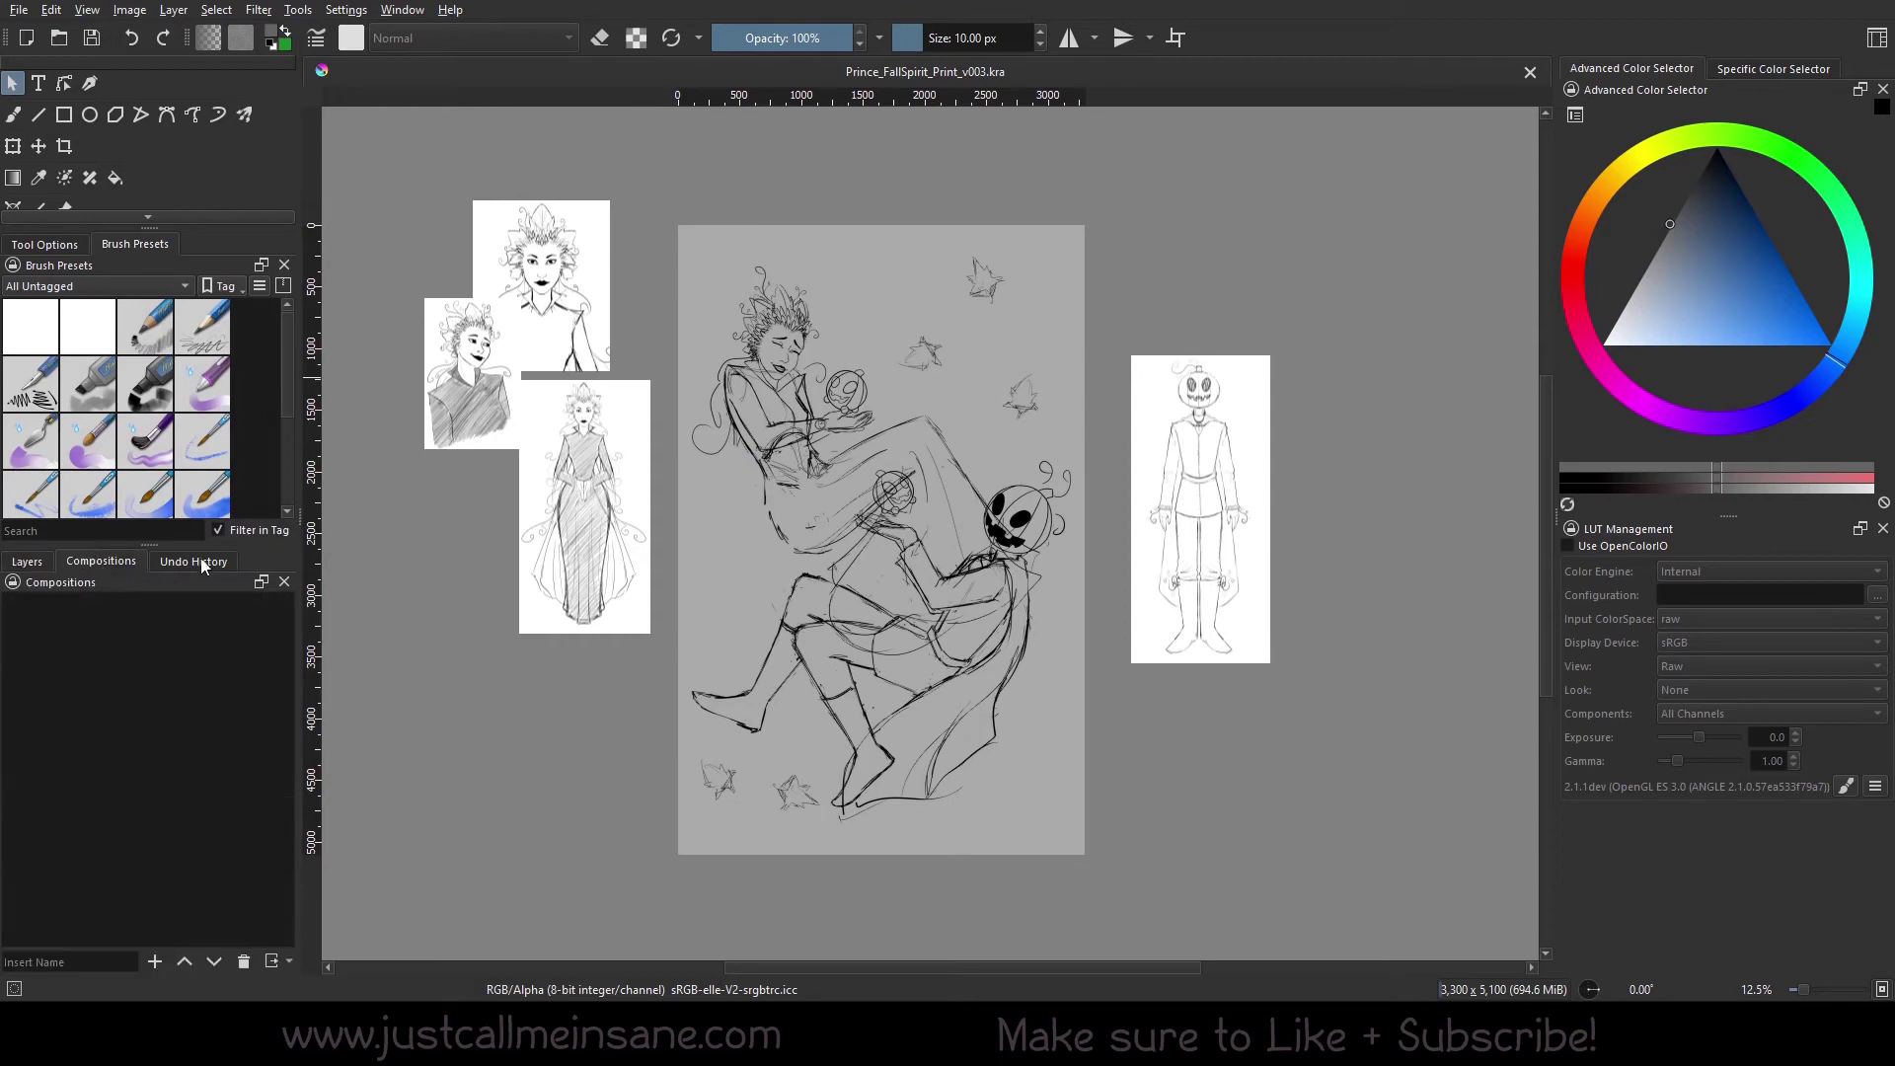
click(31, 562)
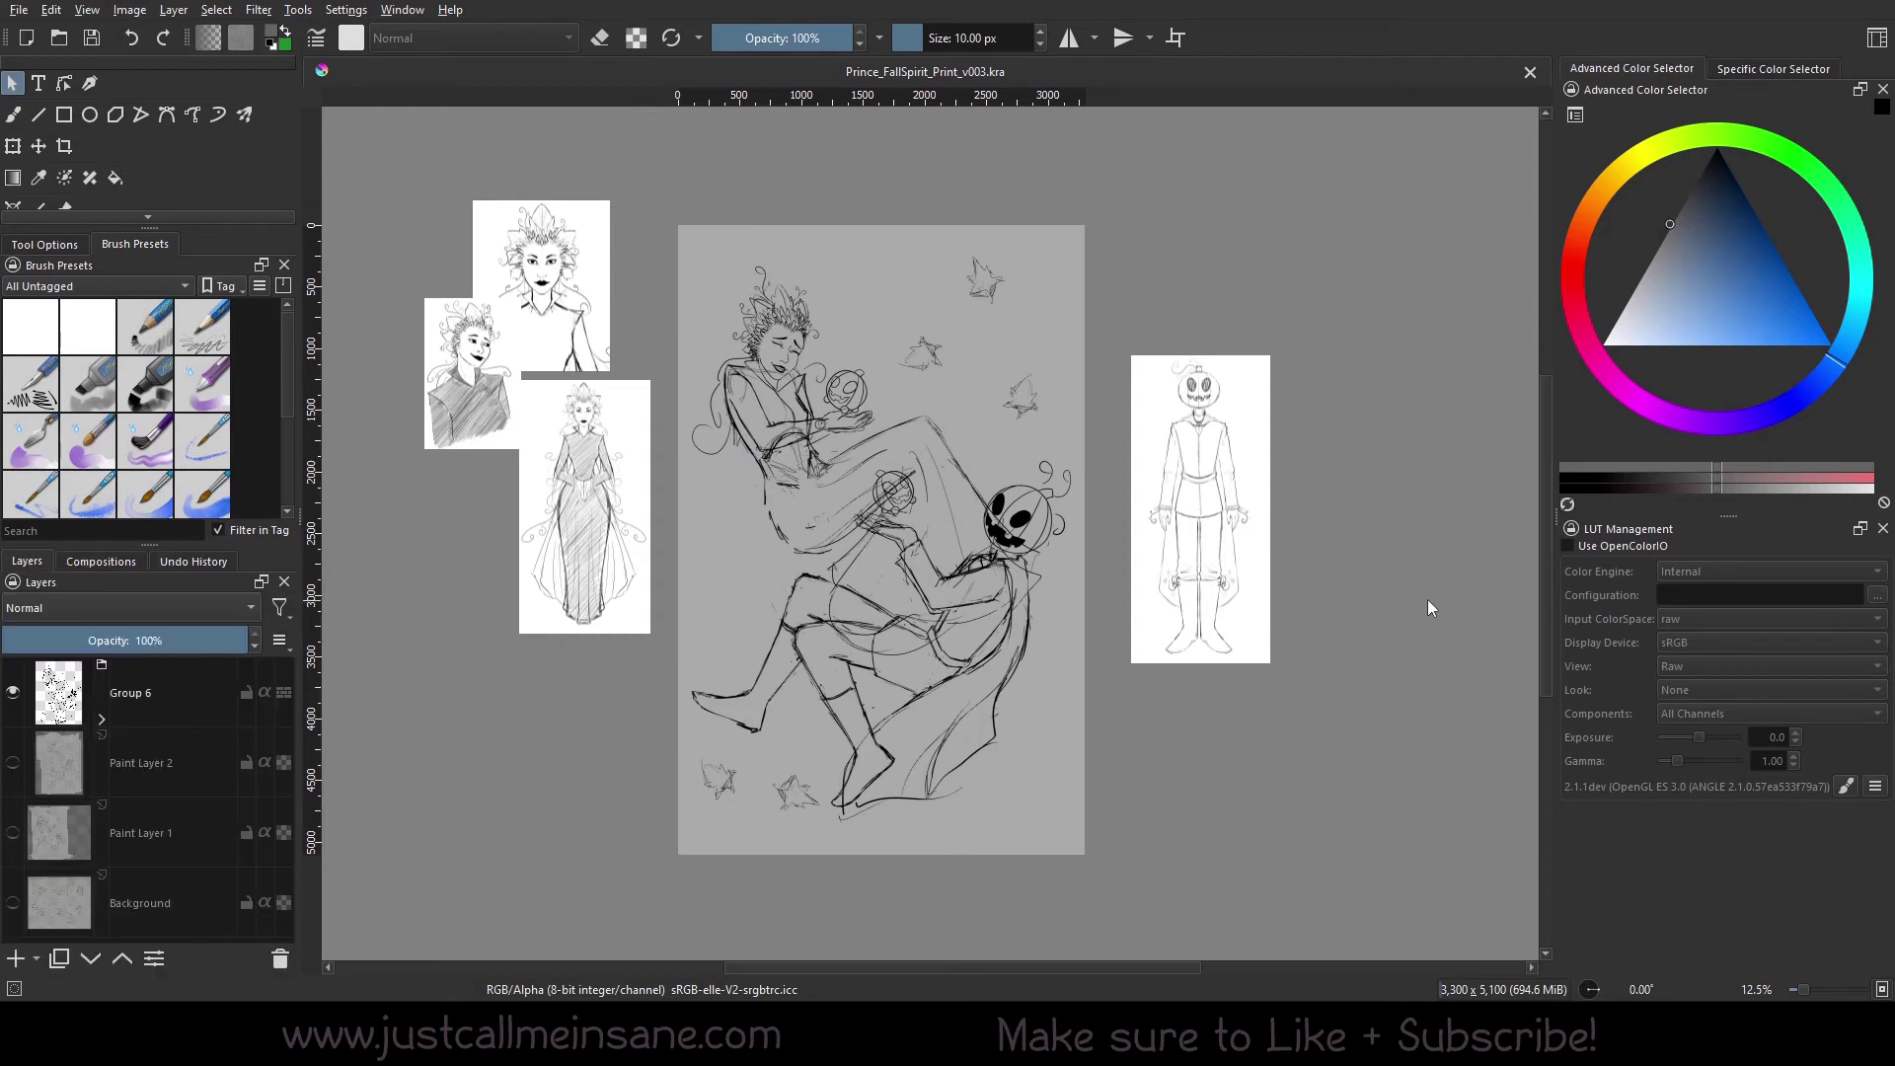
Switch the window to the Workspace 1 layout
click(1877, 37)
click(1756, 260)
click(1453, 21)
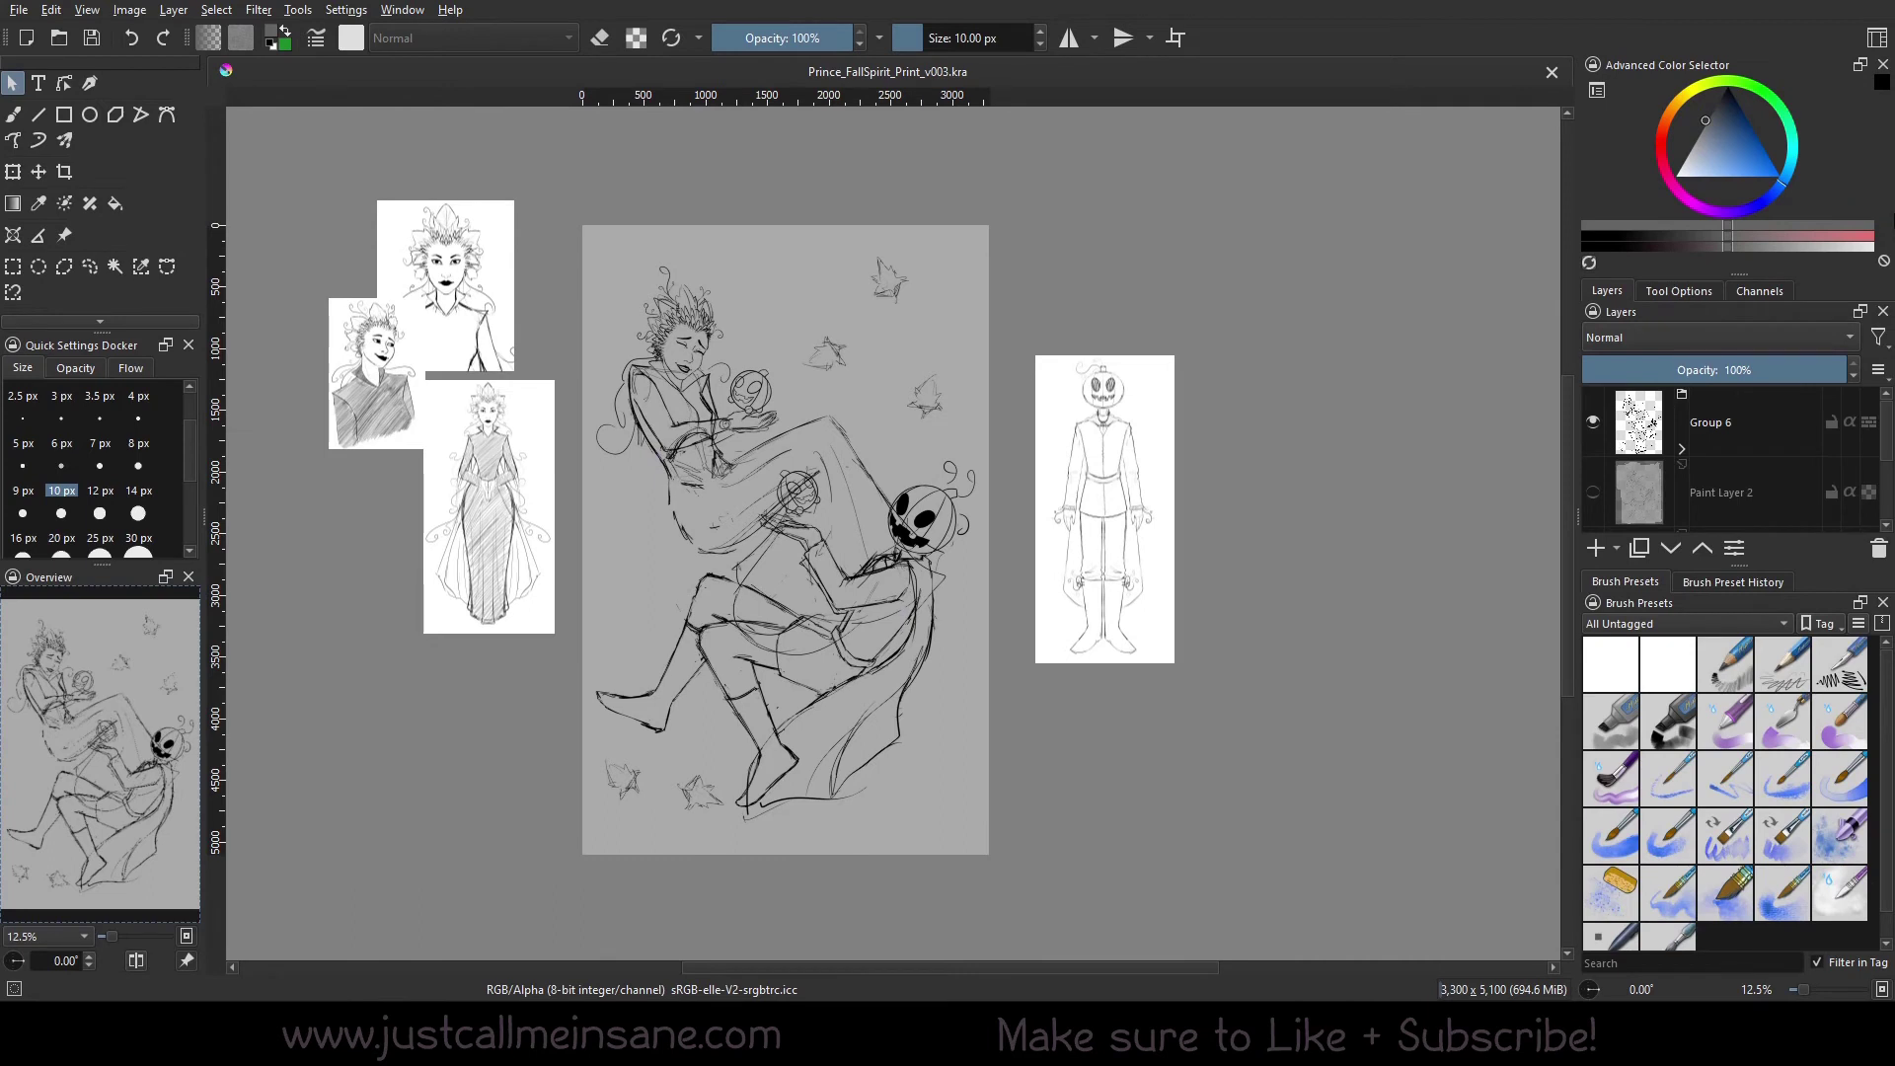
Load the first Missys_Workspace entry from the top of the workspace list
click(1876, 38)
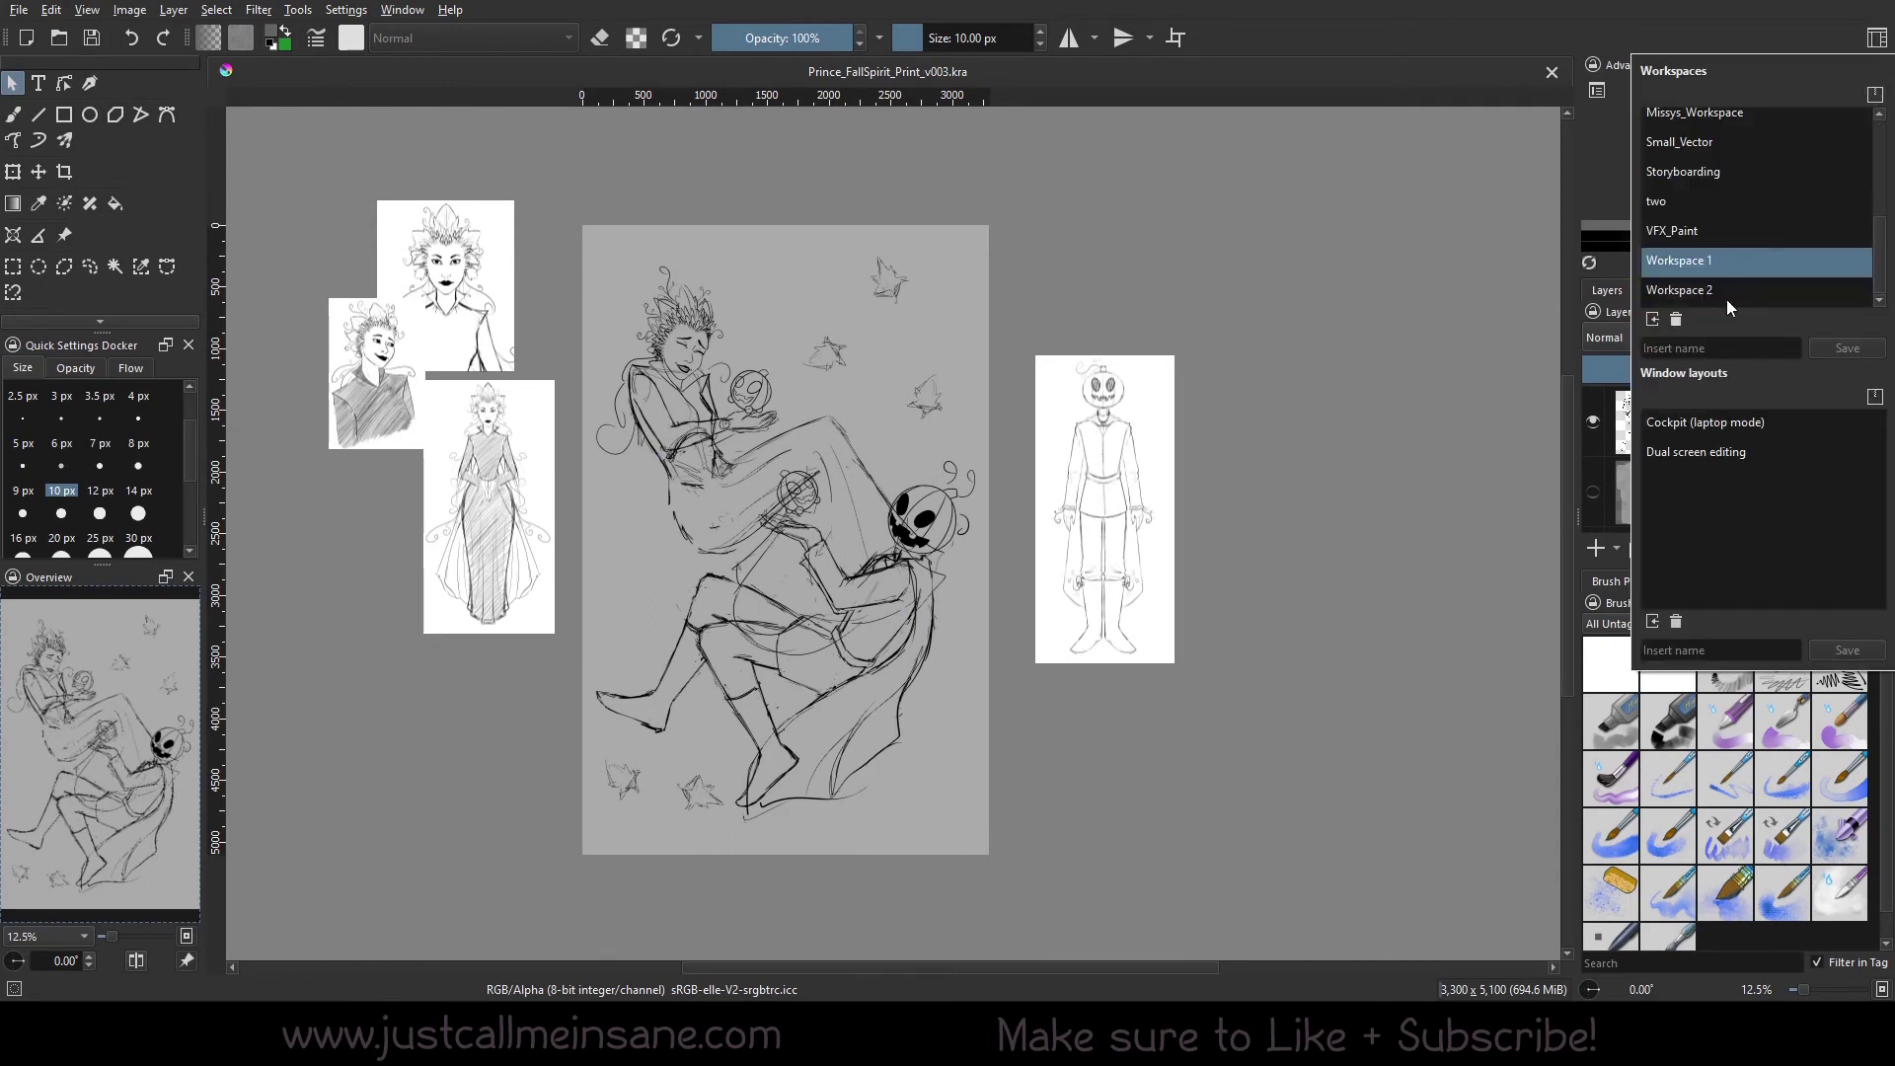
click(1483, 25)
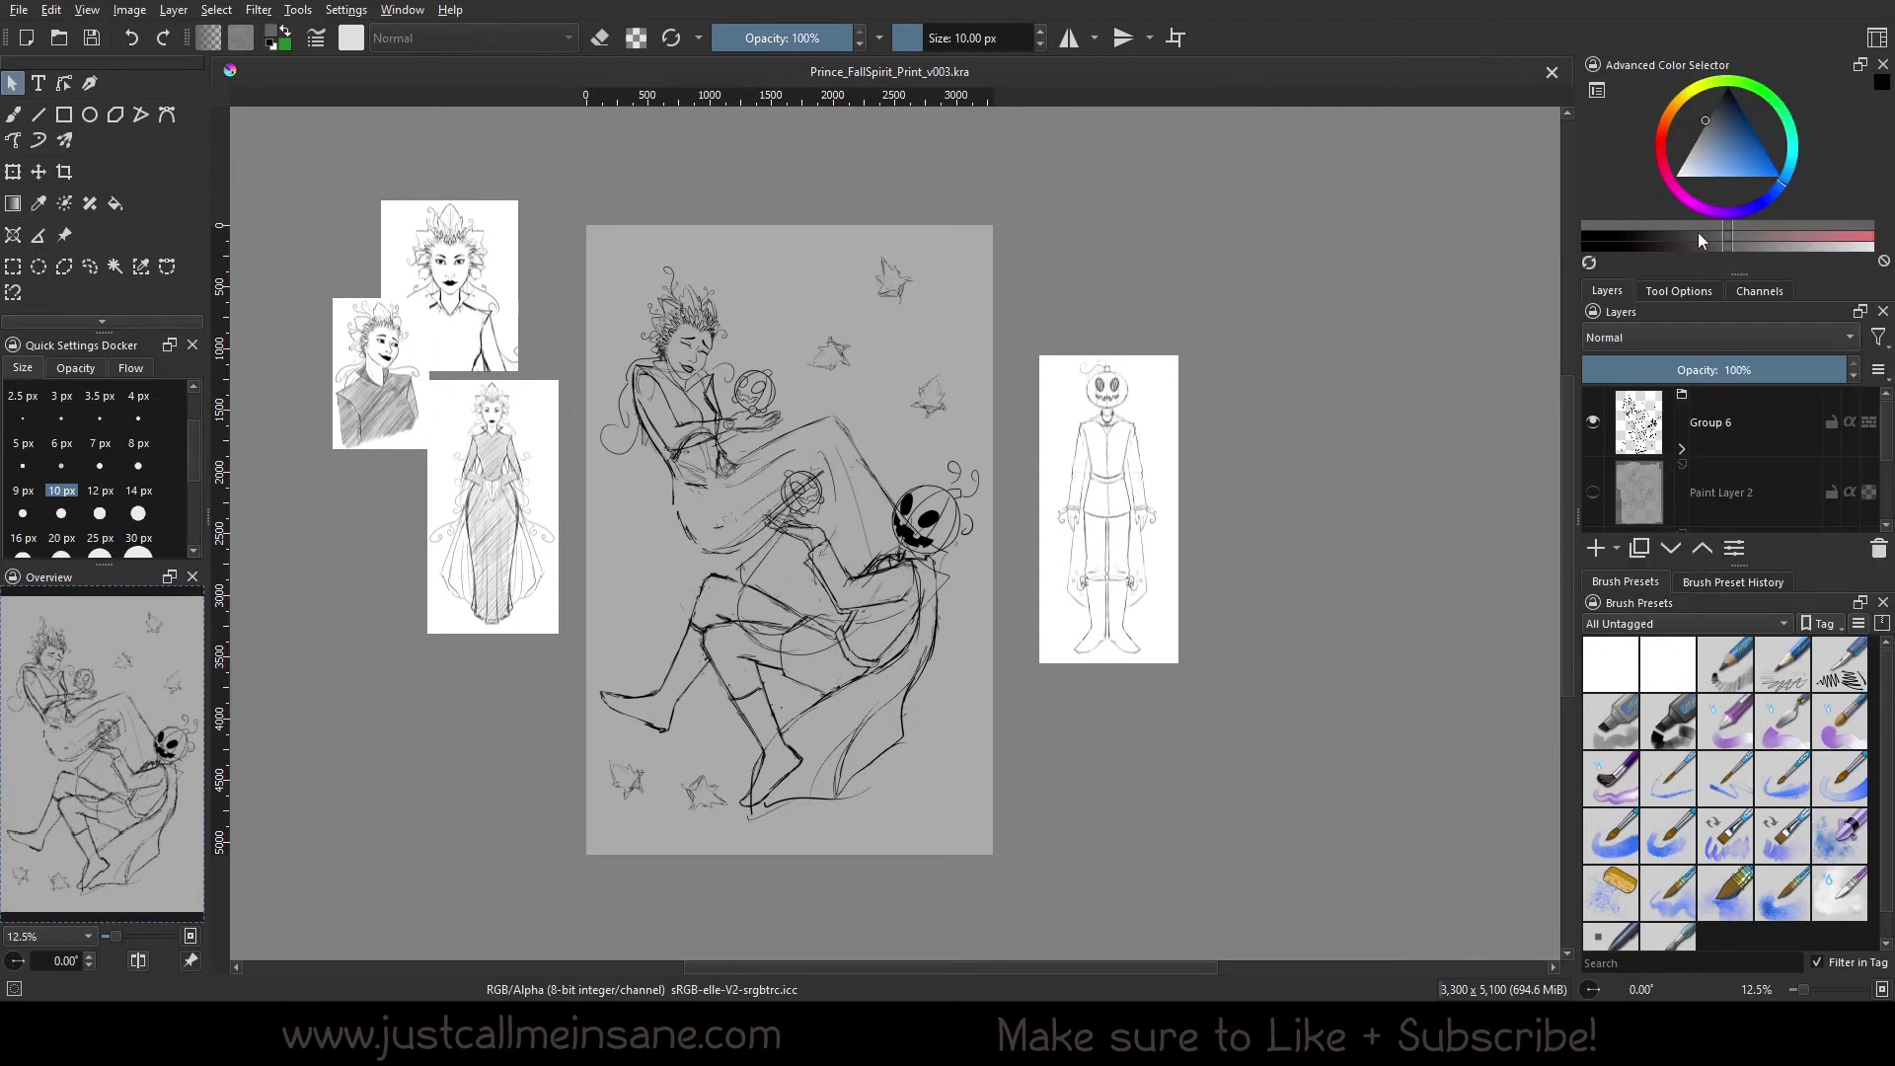
click(1876, 40)
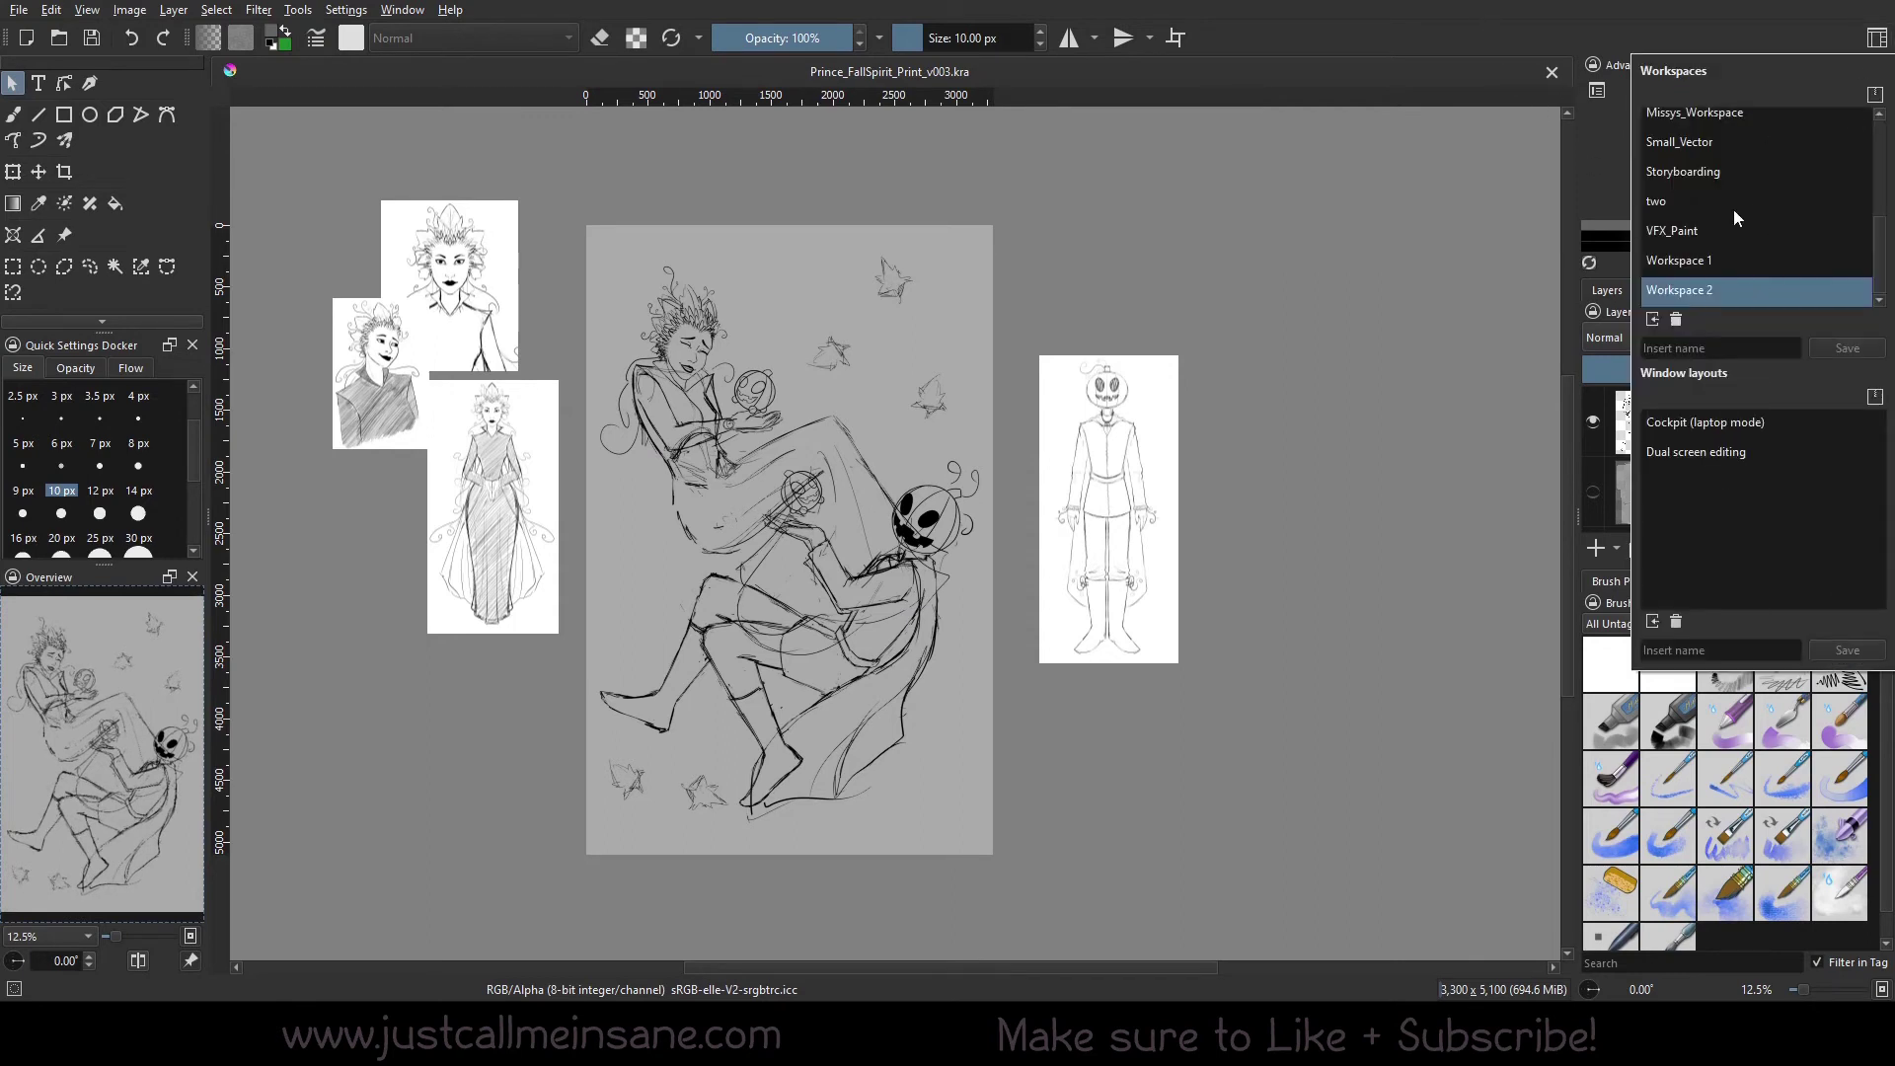
scroll(1733, 213, up, 3)
click(1742, 290)
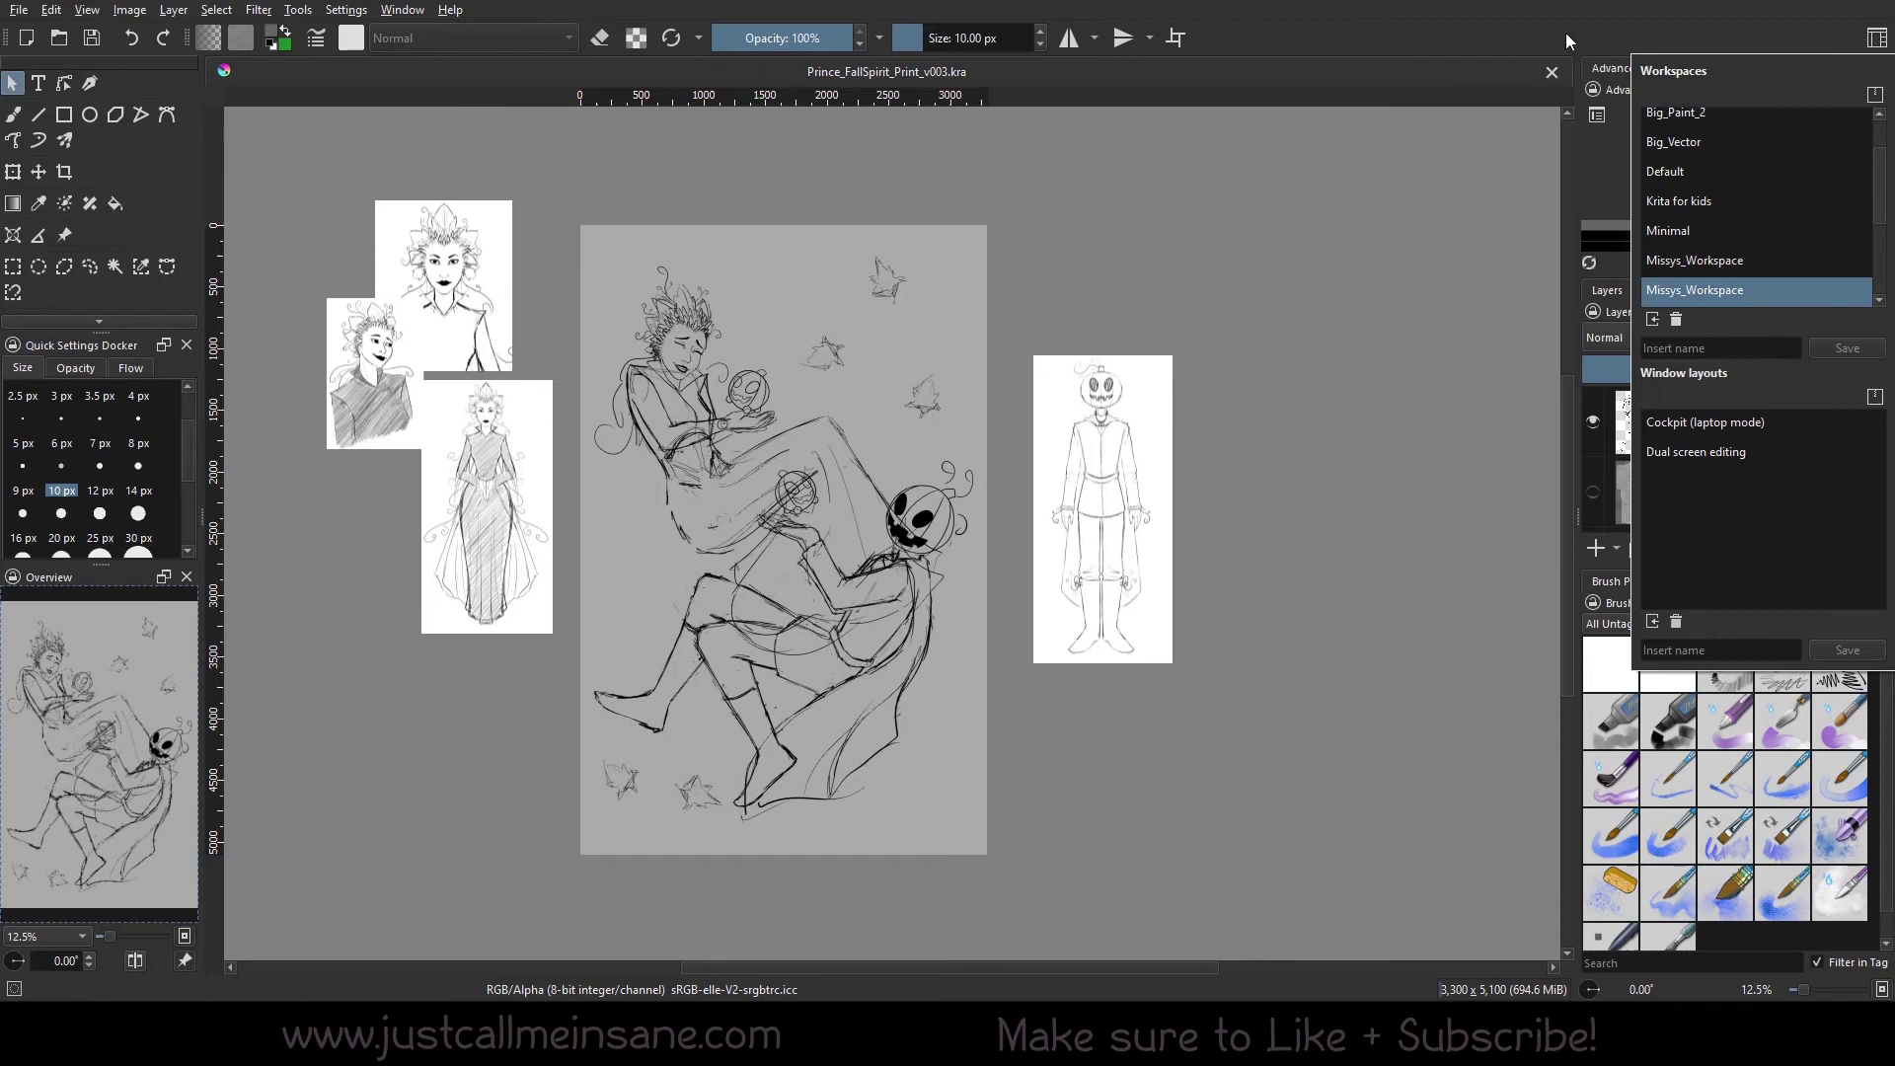
click(1565, 33)
click(1877, 39)
click(1741, 261)
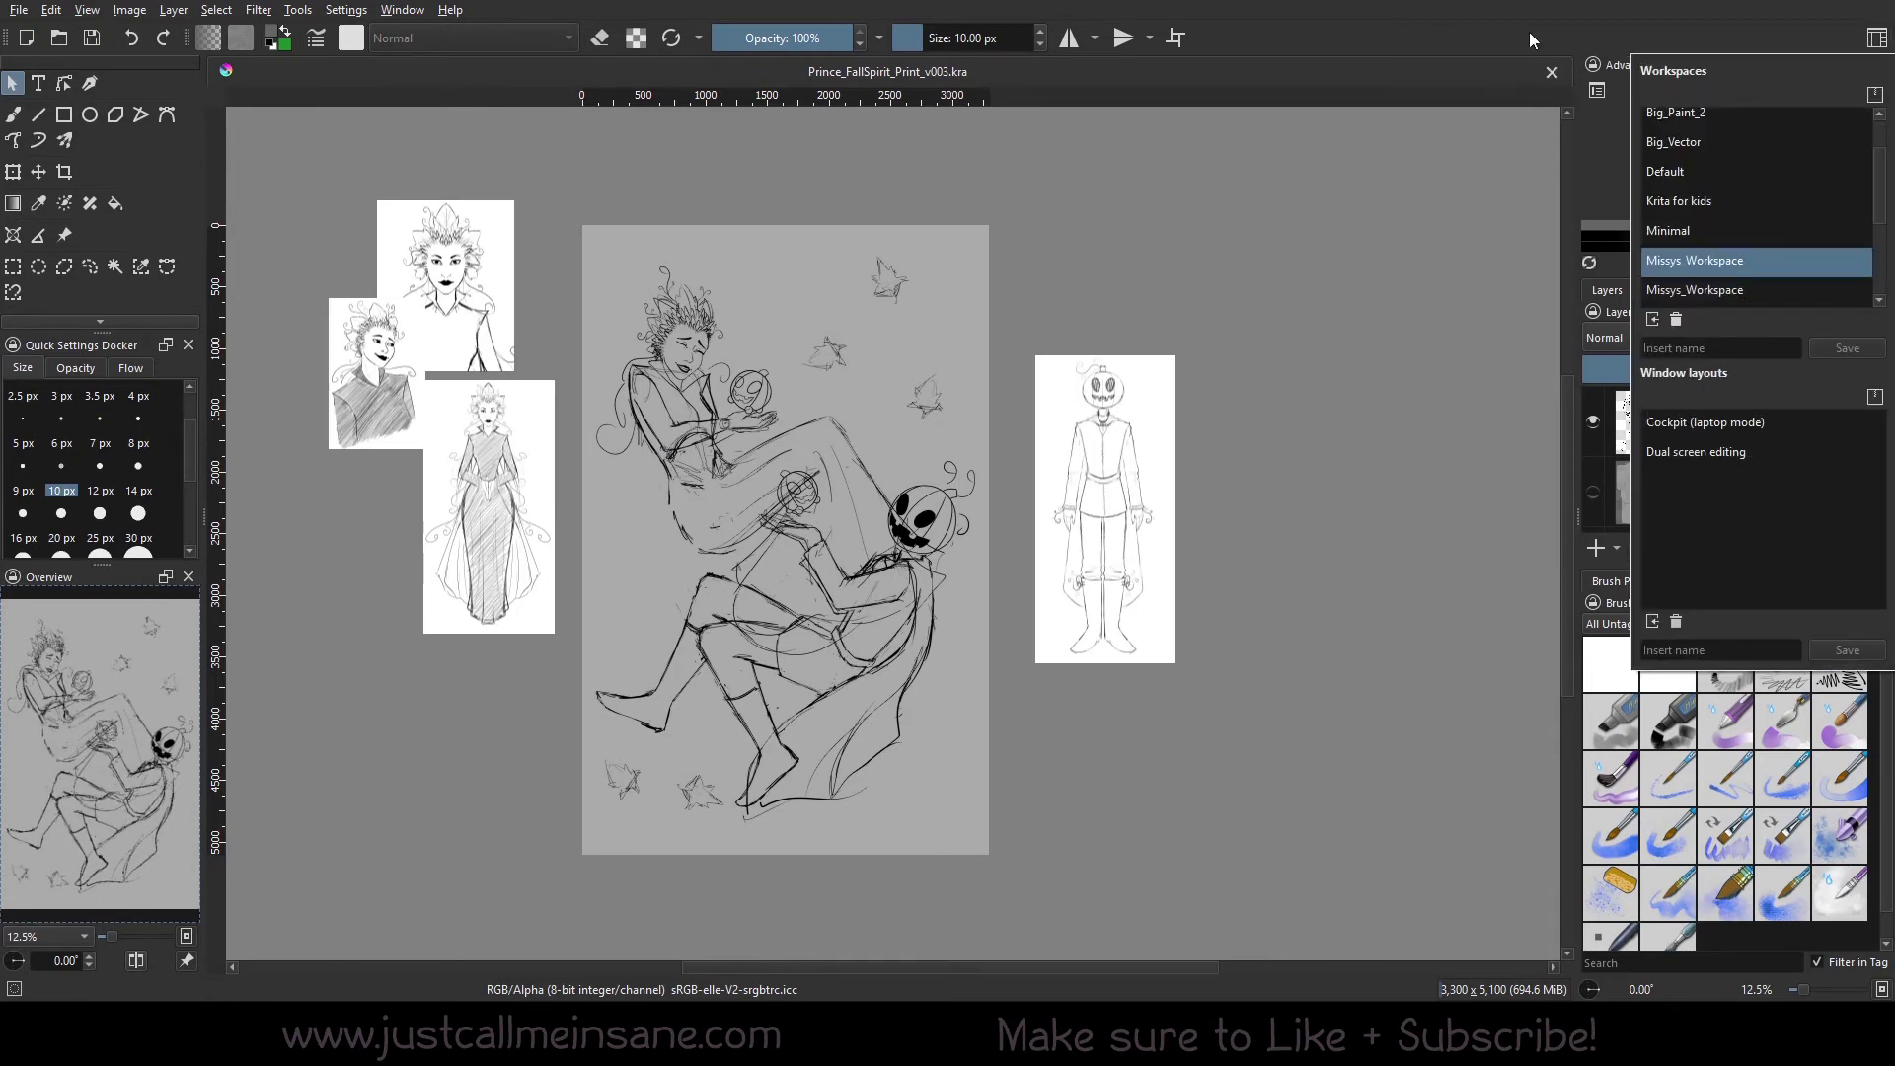
click(1530, 33)
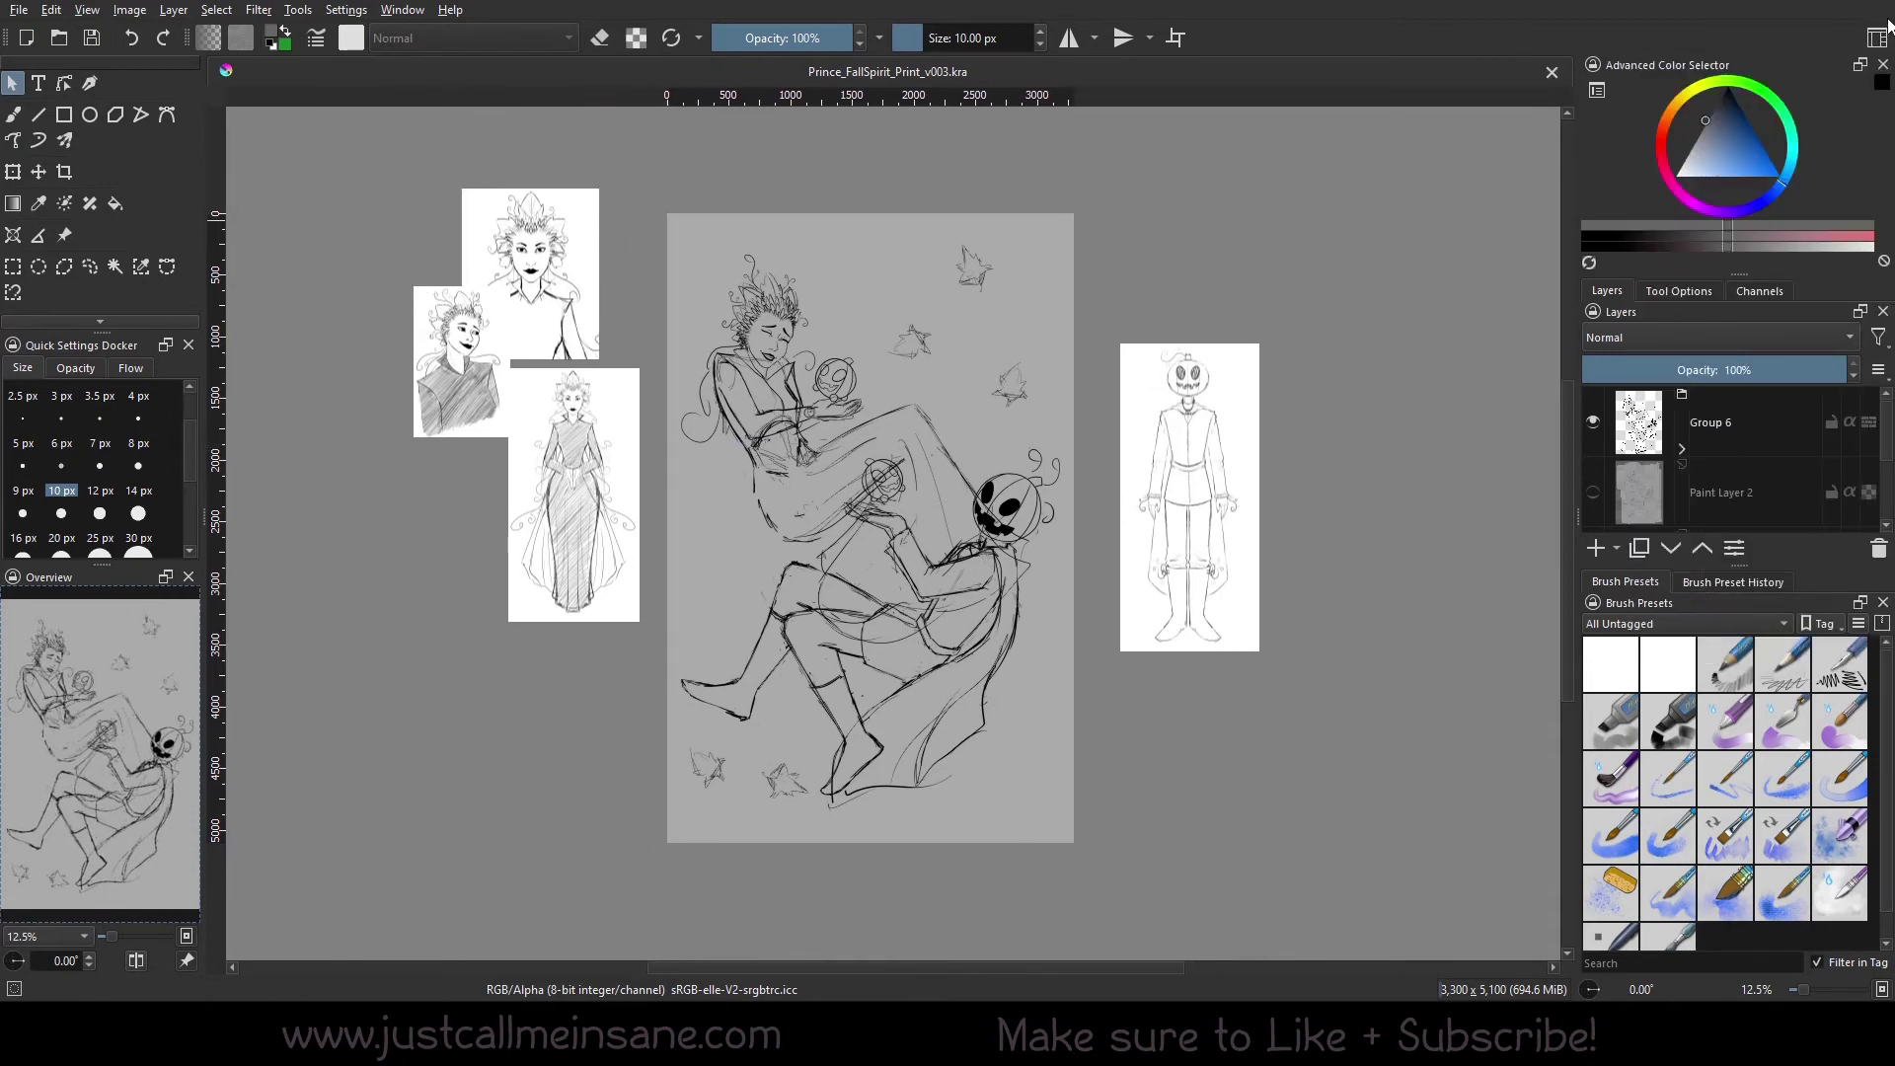
click(1877, 37)
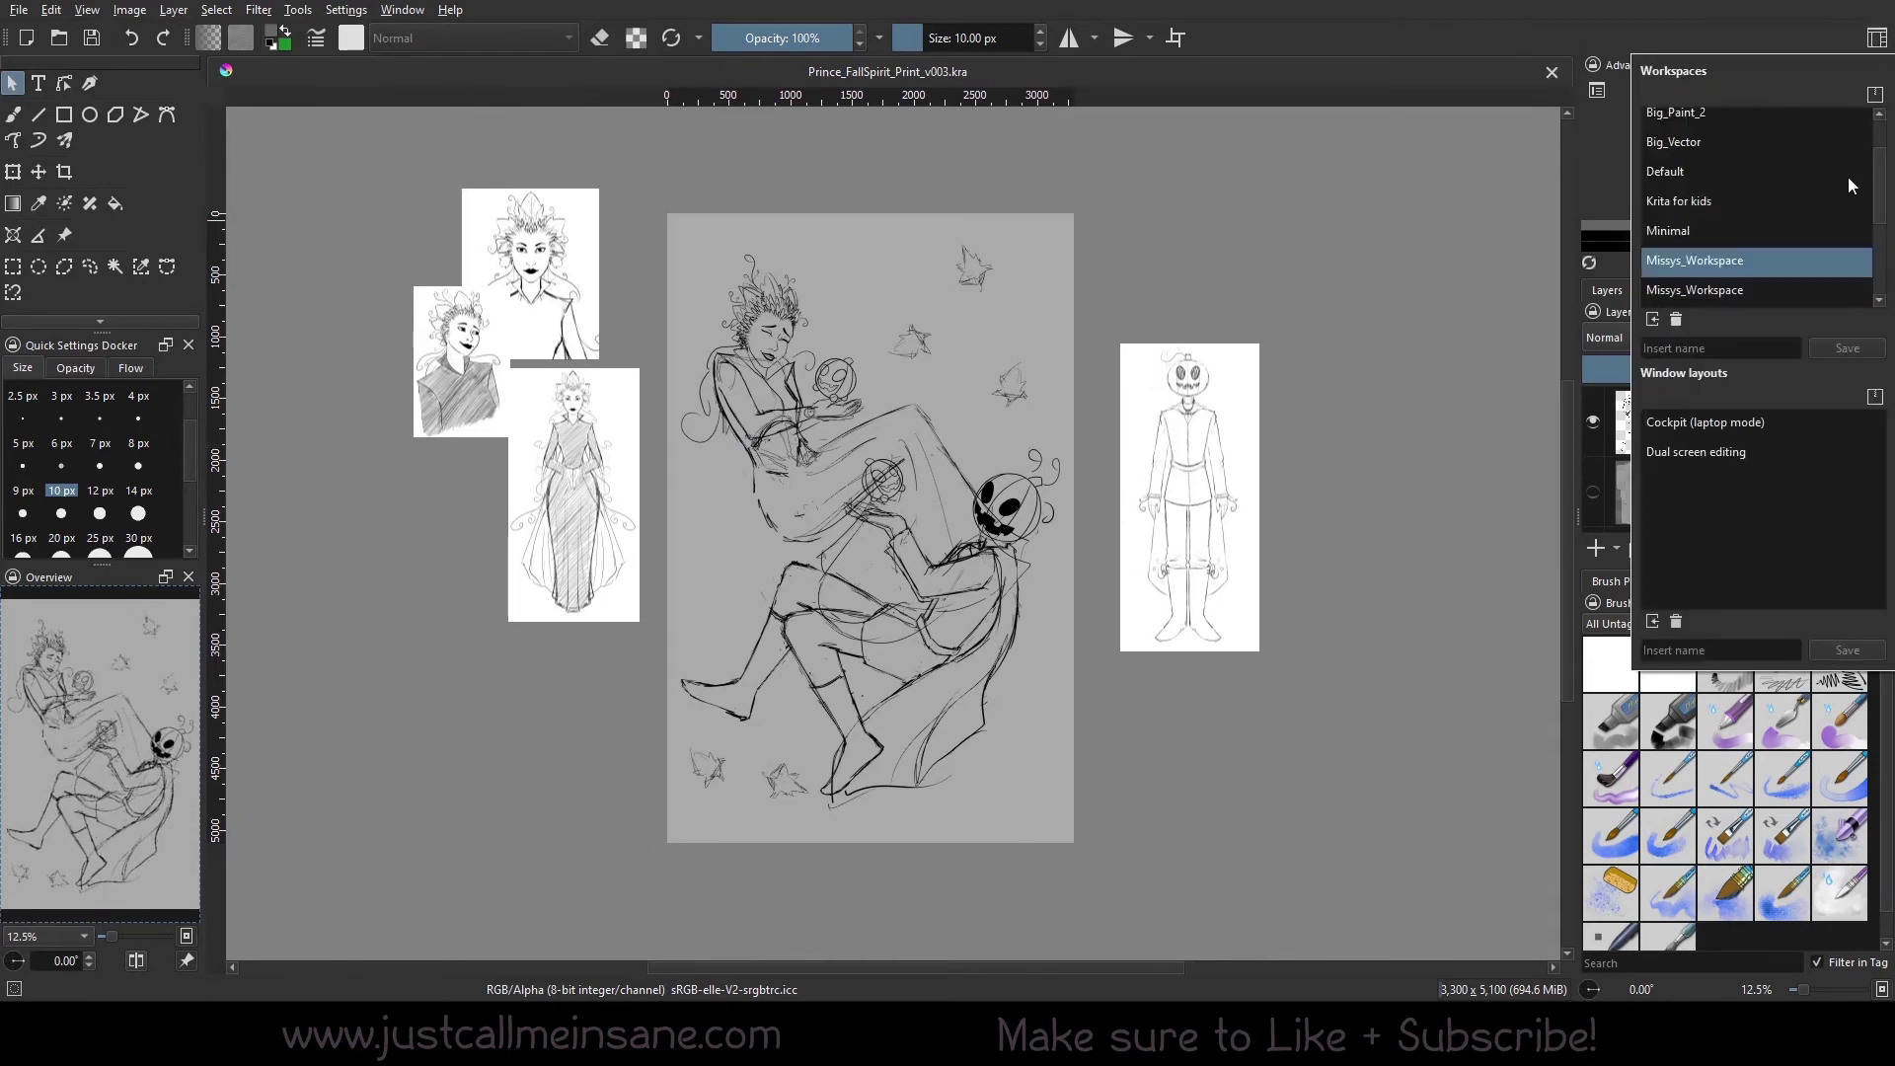
click(1529, 149)
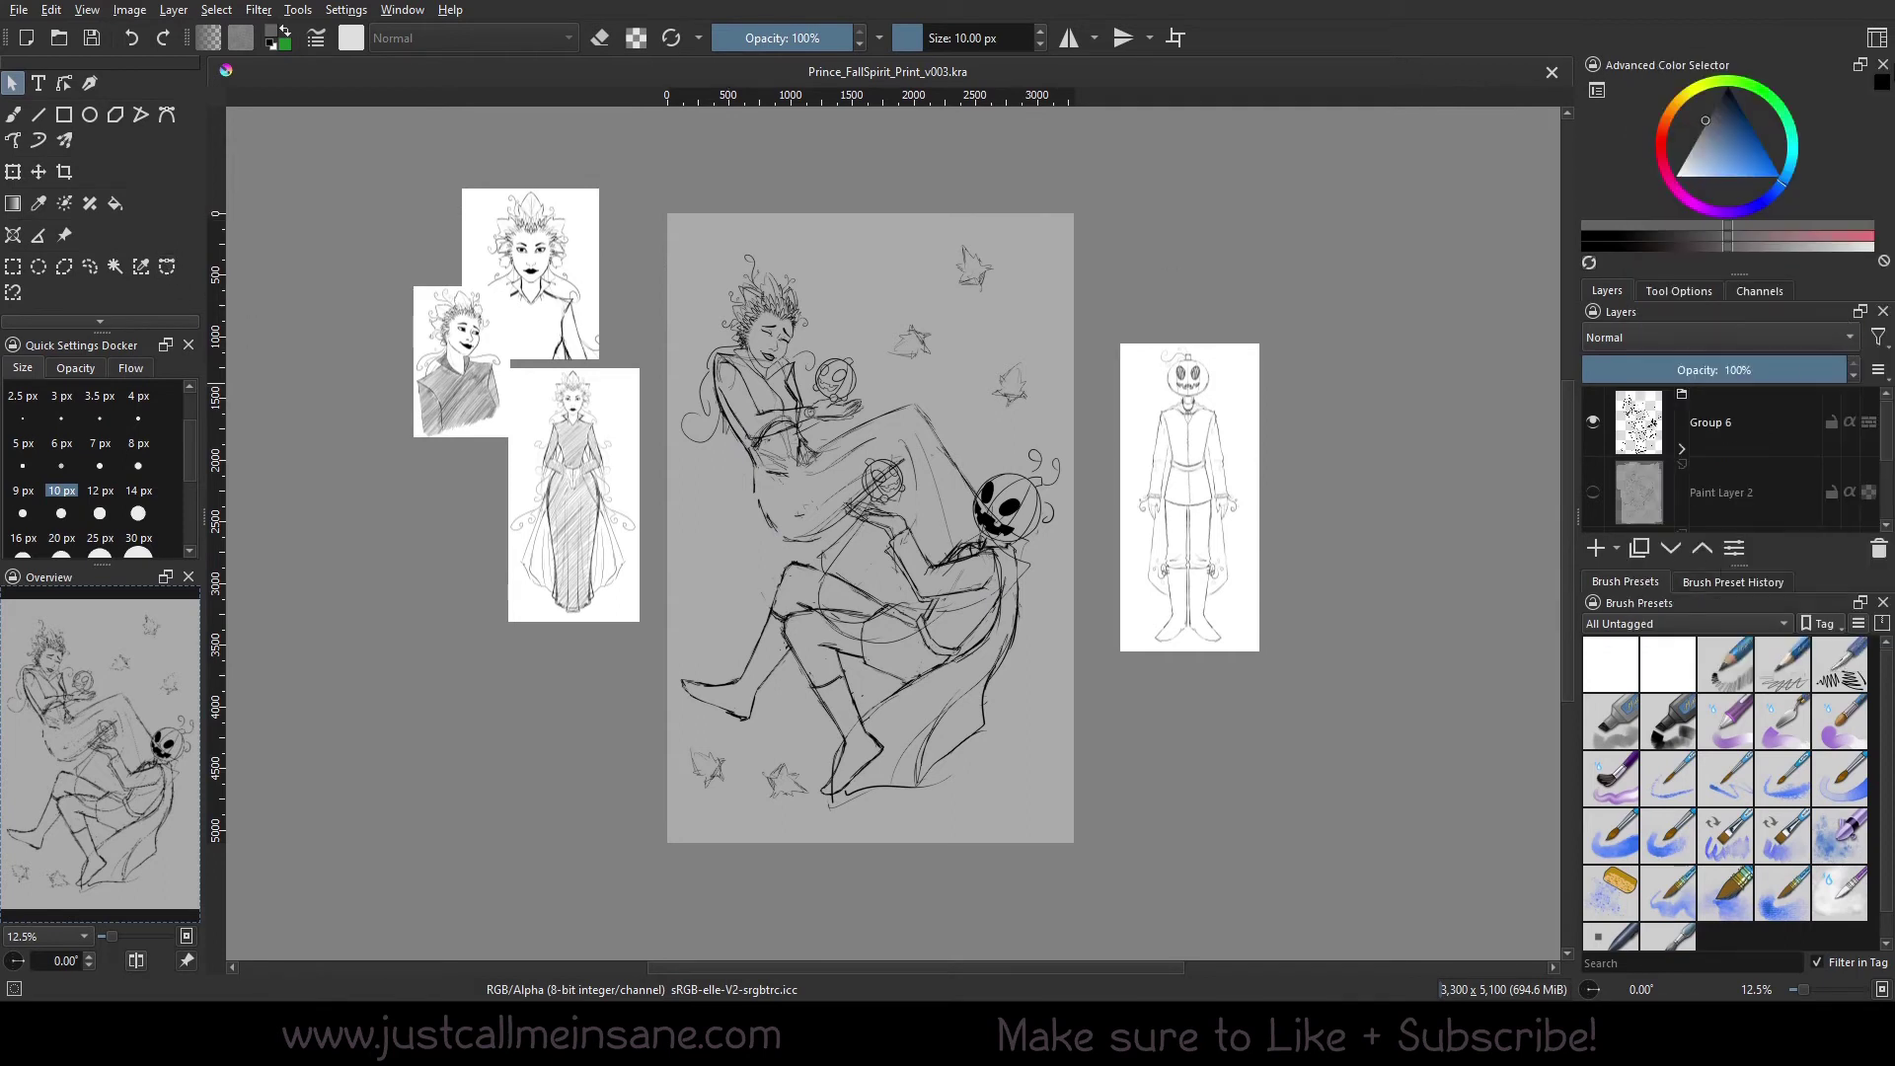
Move the colour selector docker to the left and the Overview docker to the right side
drag(1698, 65, 242, 317)
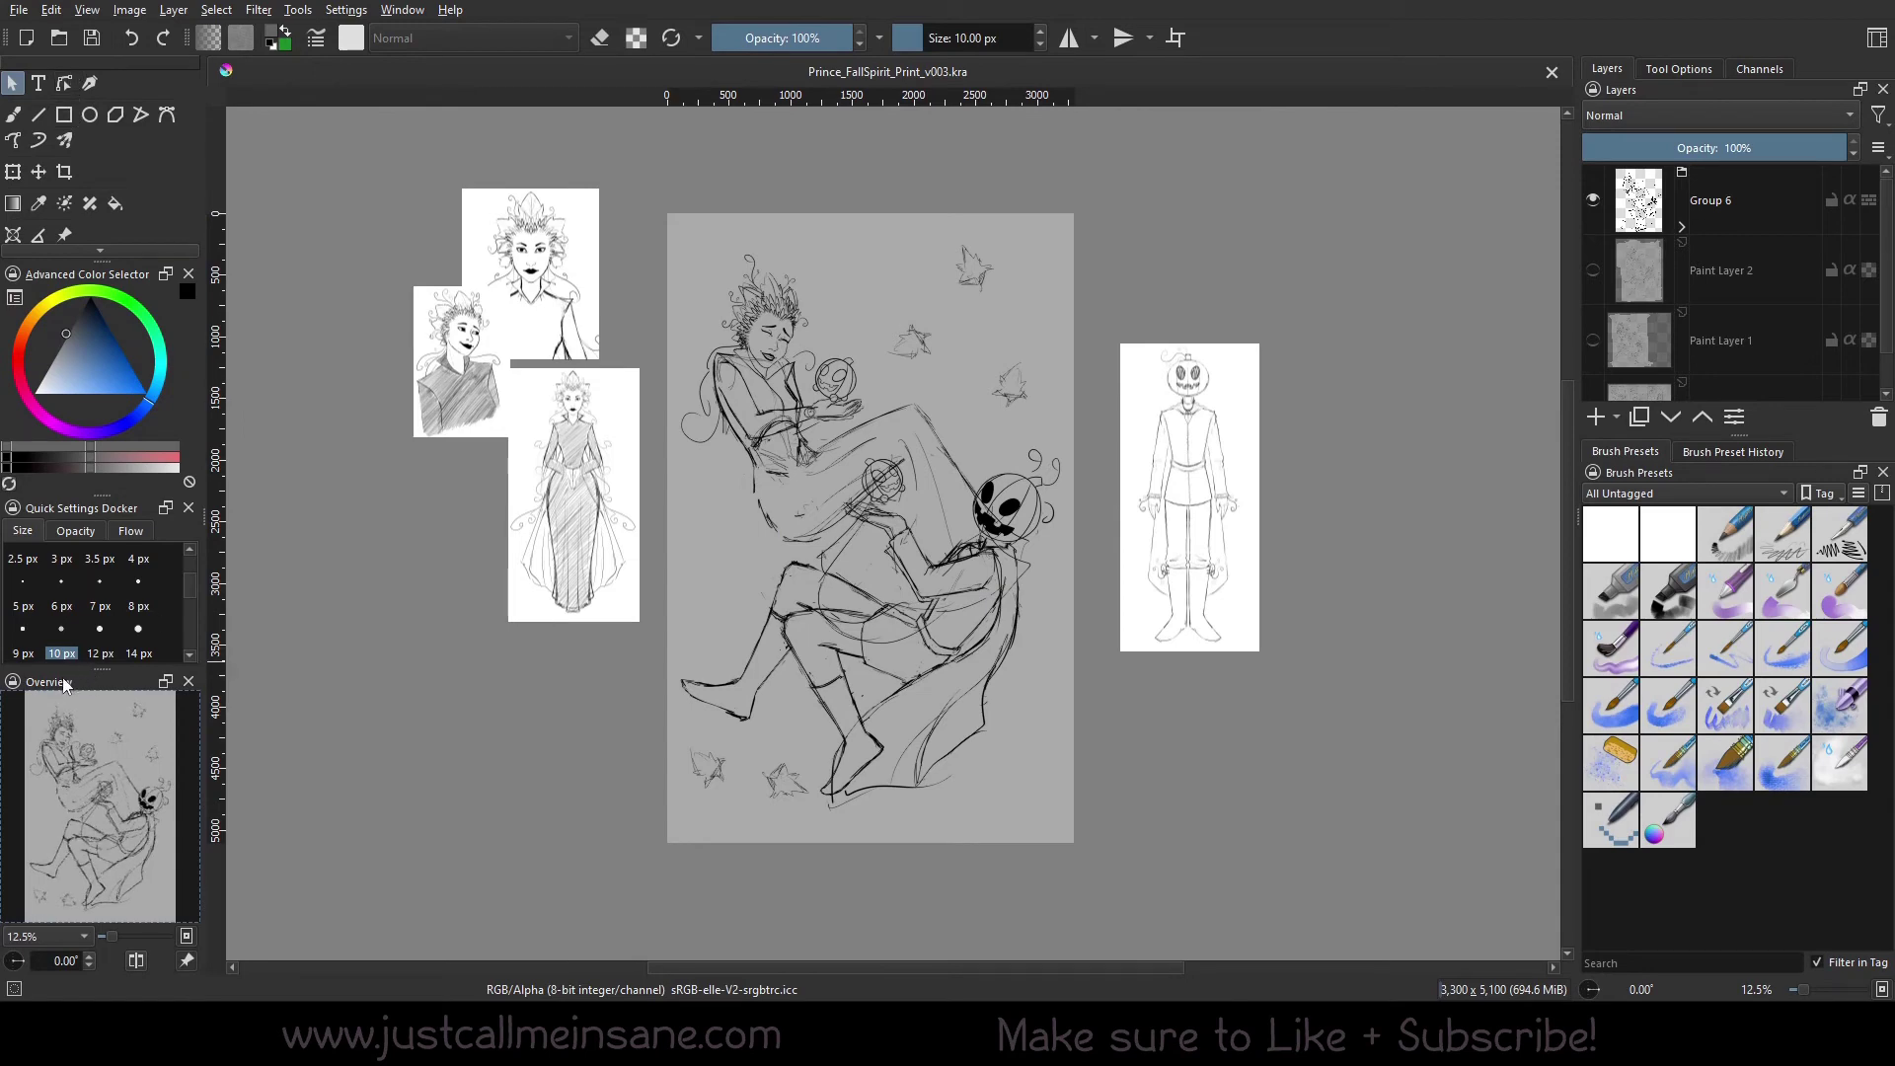
mouse_move(87, 667)
mouse_down()
mouse_move(1734, 484)
mouse_move(1713, 435)
mouse_up()
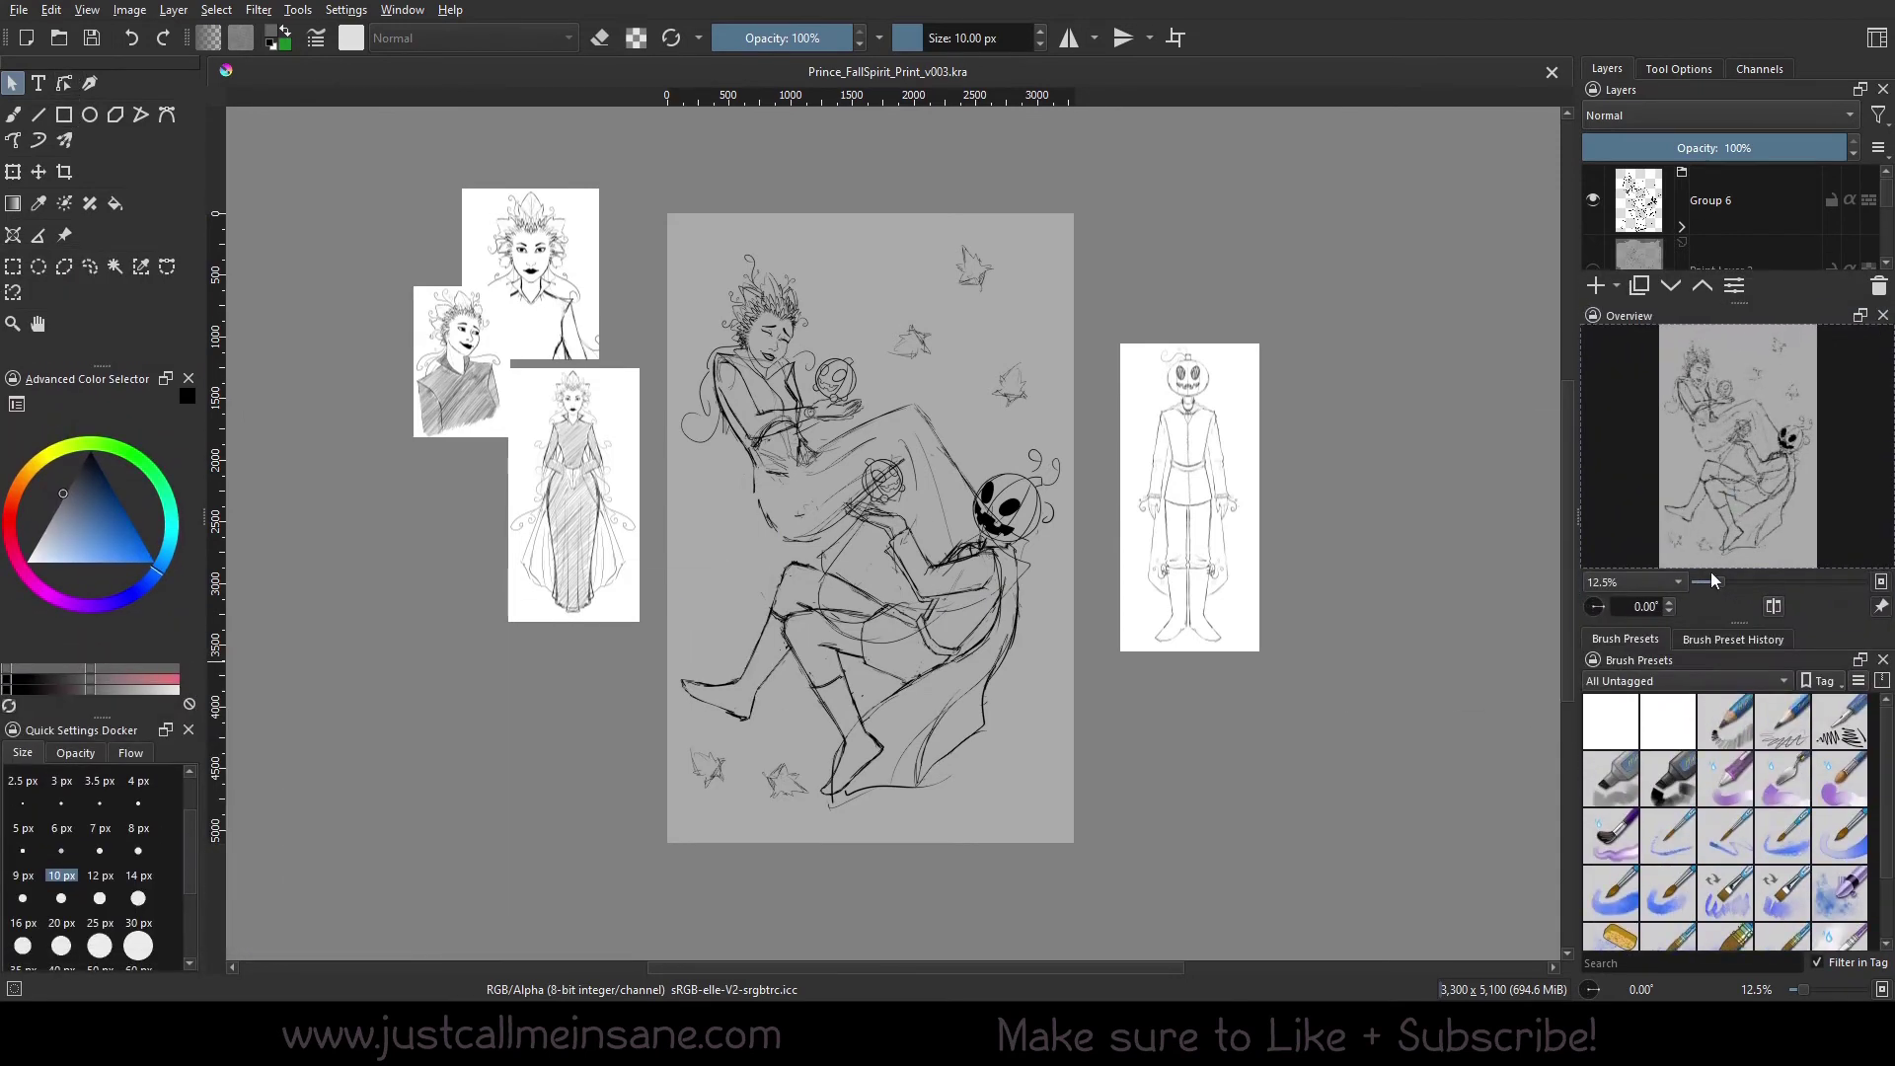
click(1737, 640)
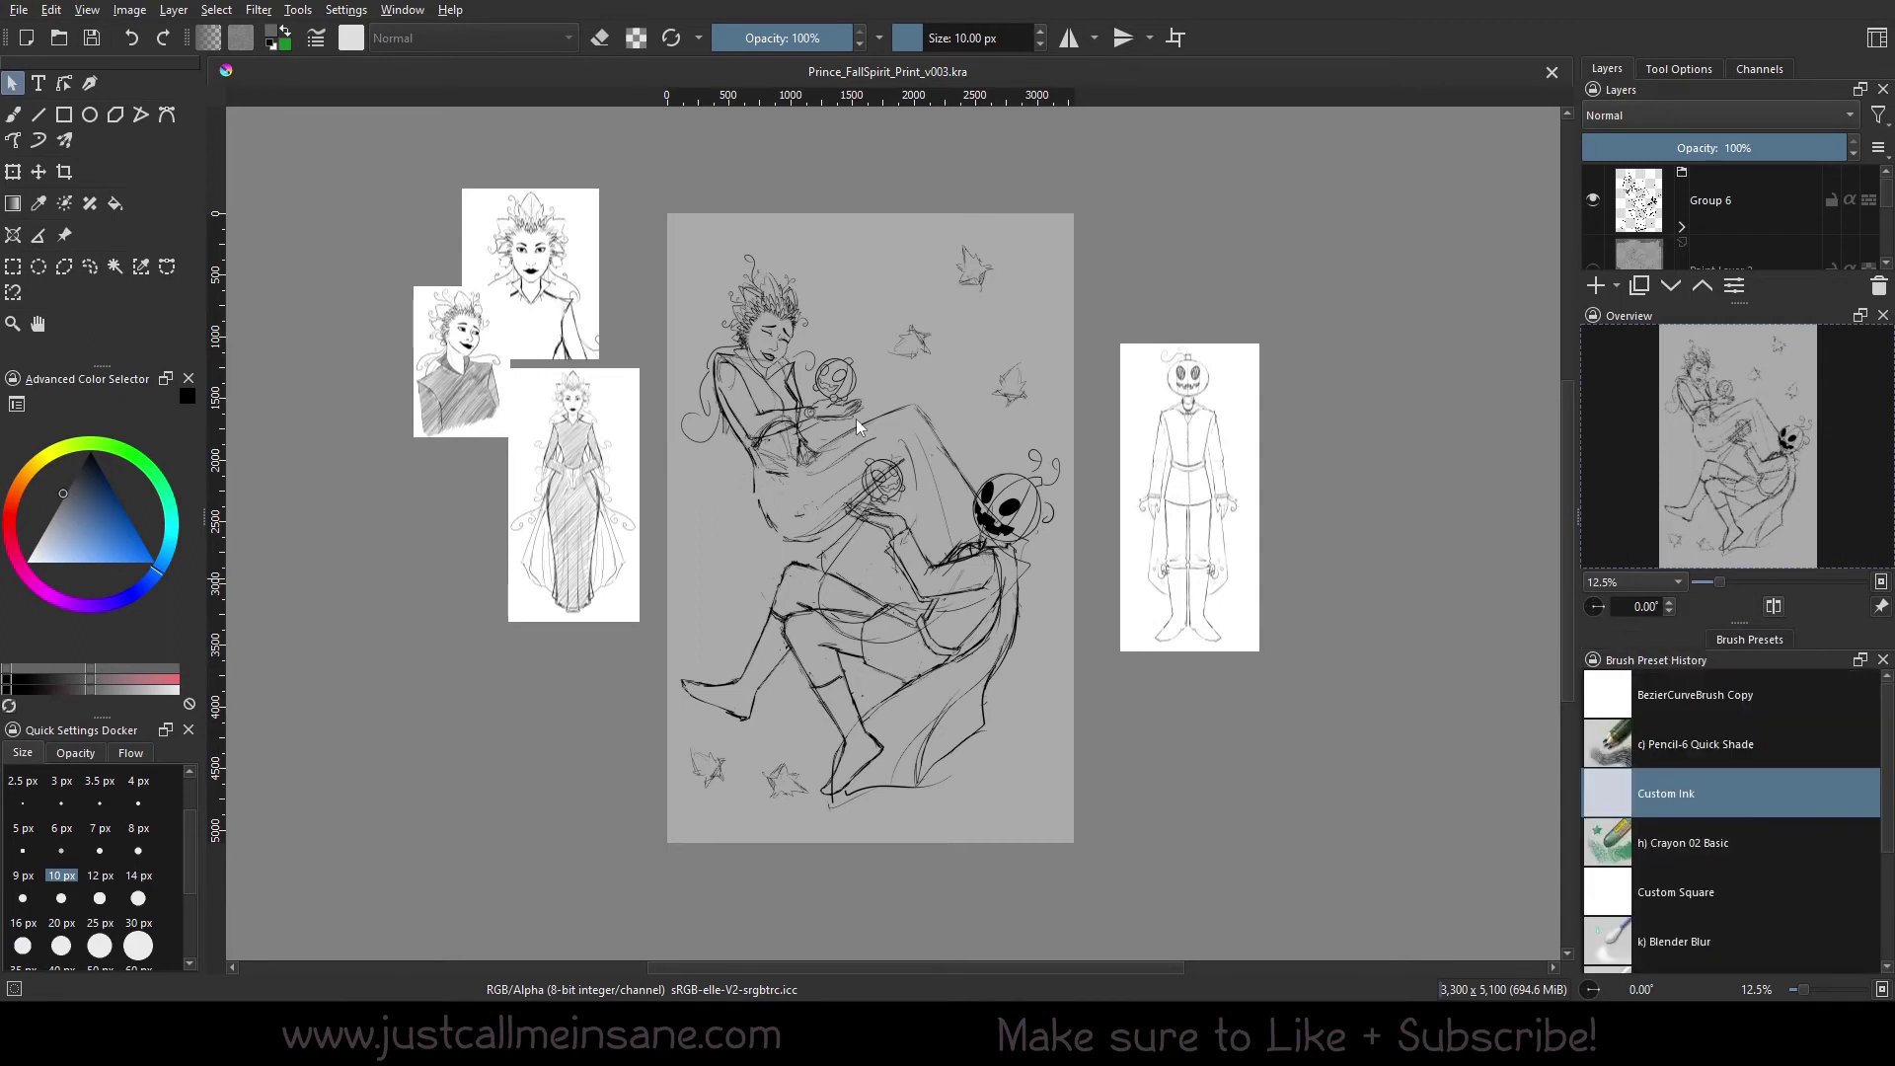
click(1760, 639)
click(1767, 644)
Dock the Brush Preset History panel on the left and bring up the workspace list
mouse_move(1777, 660)
mouse_down()
mouse_move(812, 468)
mouse_move(842, 523)
mouse_move(217, 372)
mouse_move(126, 401)
mouse_move(133, 369)
mouse_up()
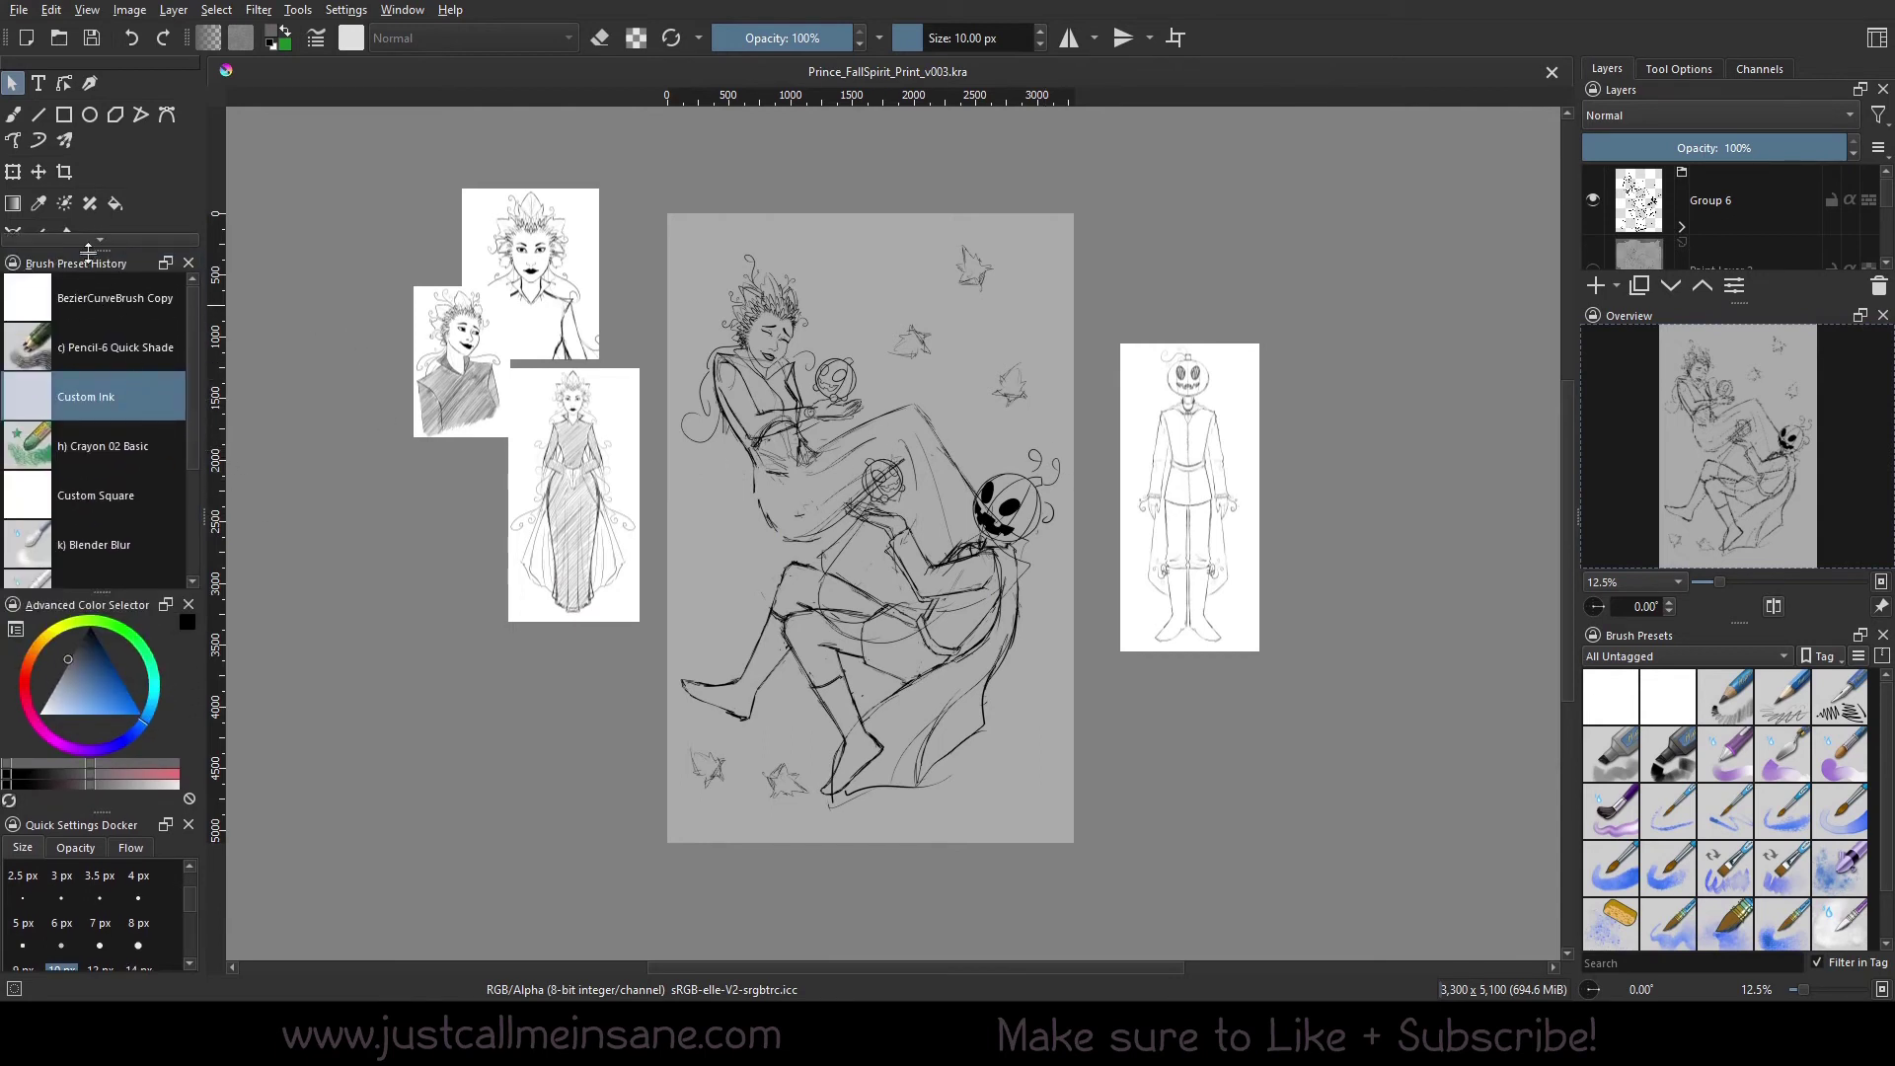
scroll(194, 335, down, 1)
scroll(203, 320, up, 1)
scroll(198, 306, down, 1)
scroll(193, 289, up, 1)
scroll(116, 459, down, 3)
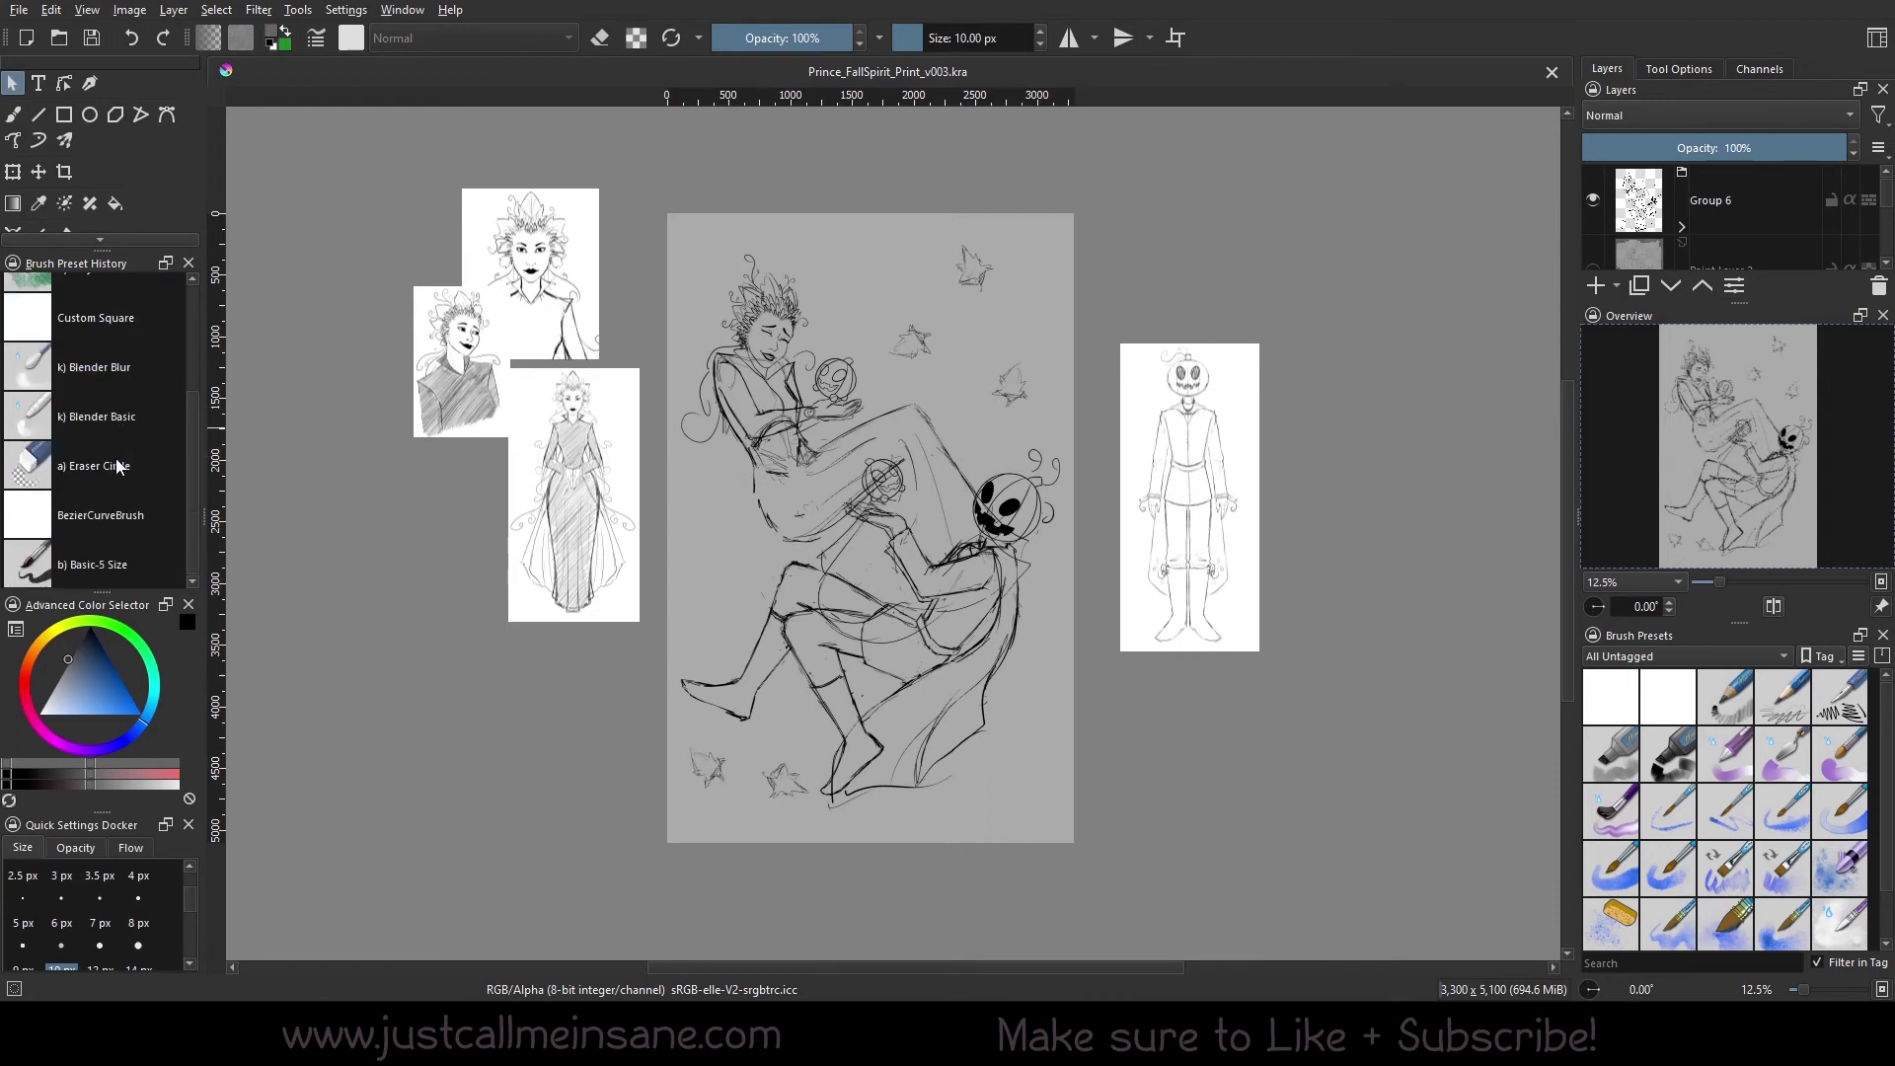
scroll(129, 470, up, 3)
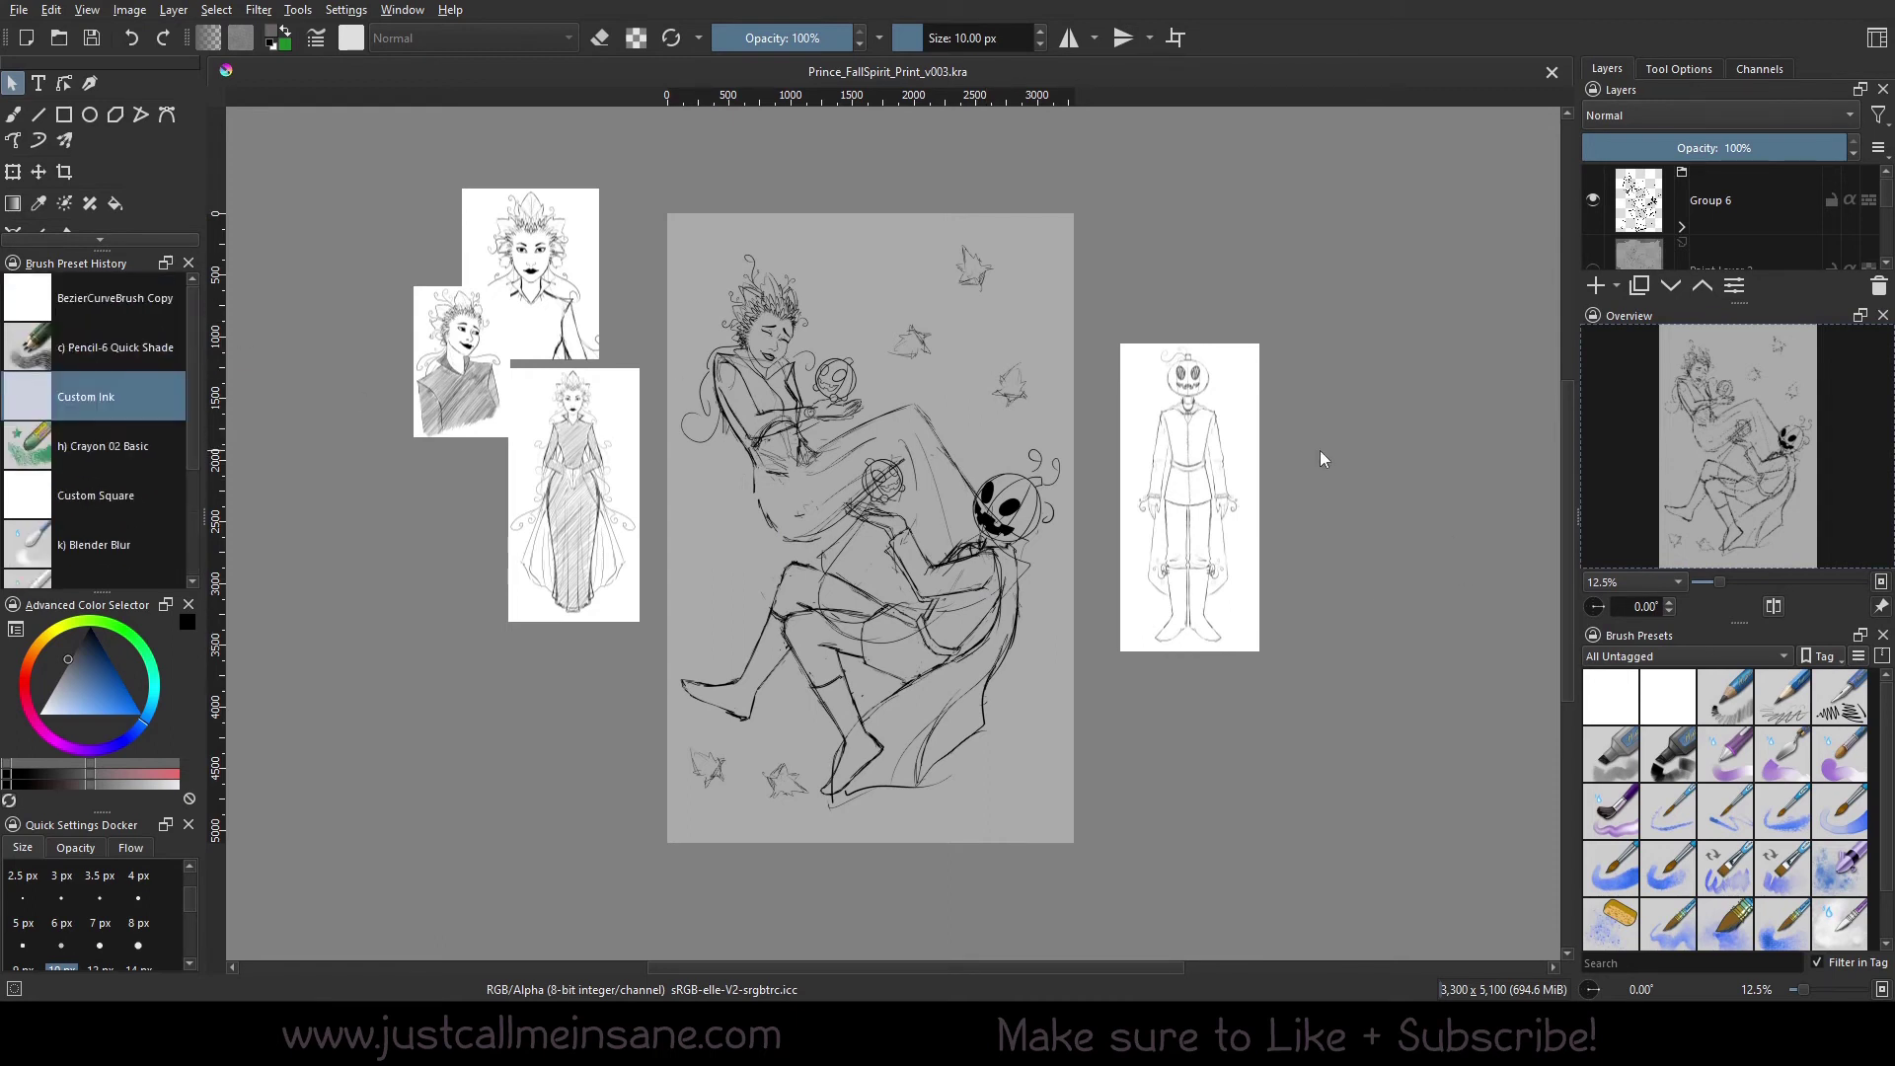
click(1876, 37)
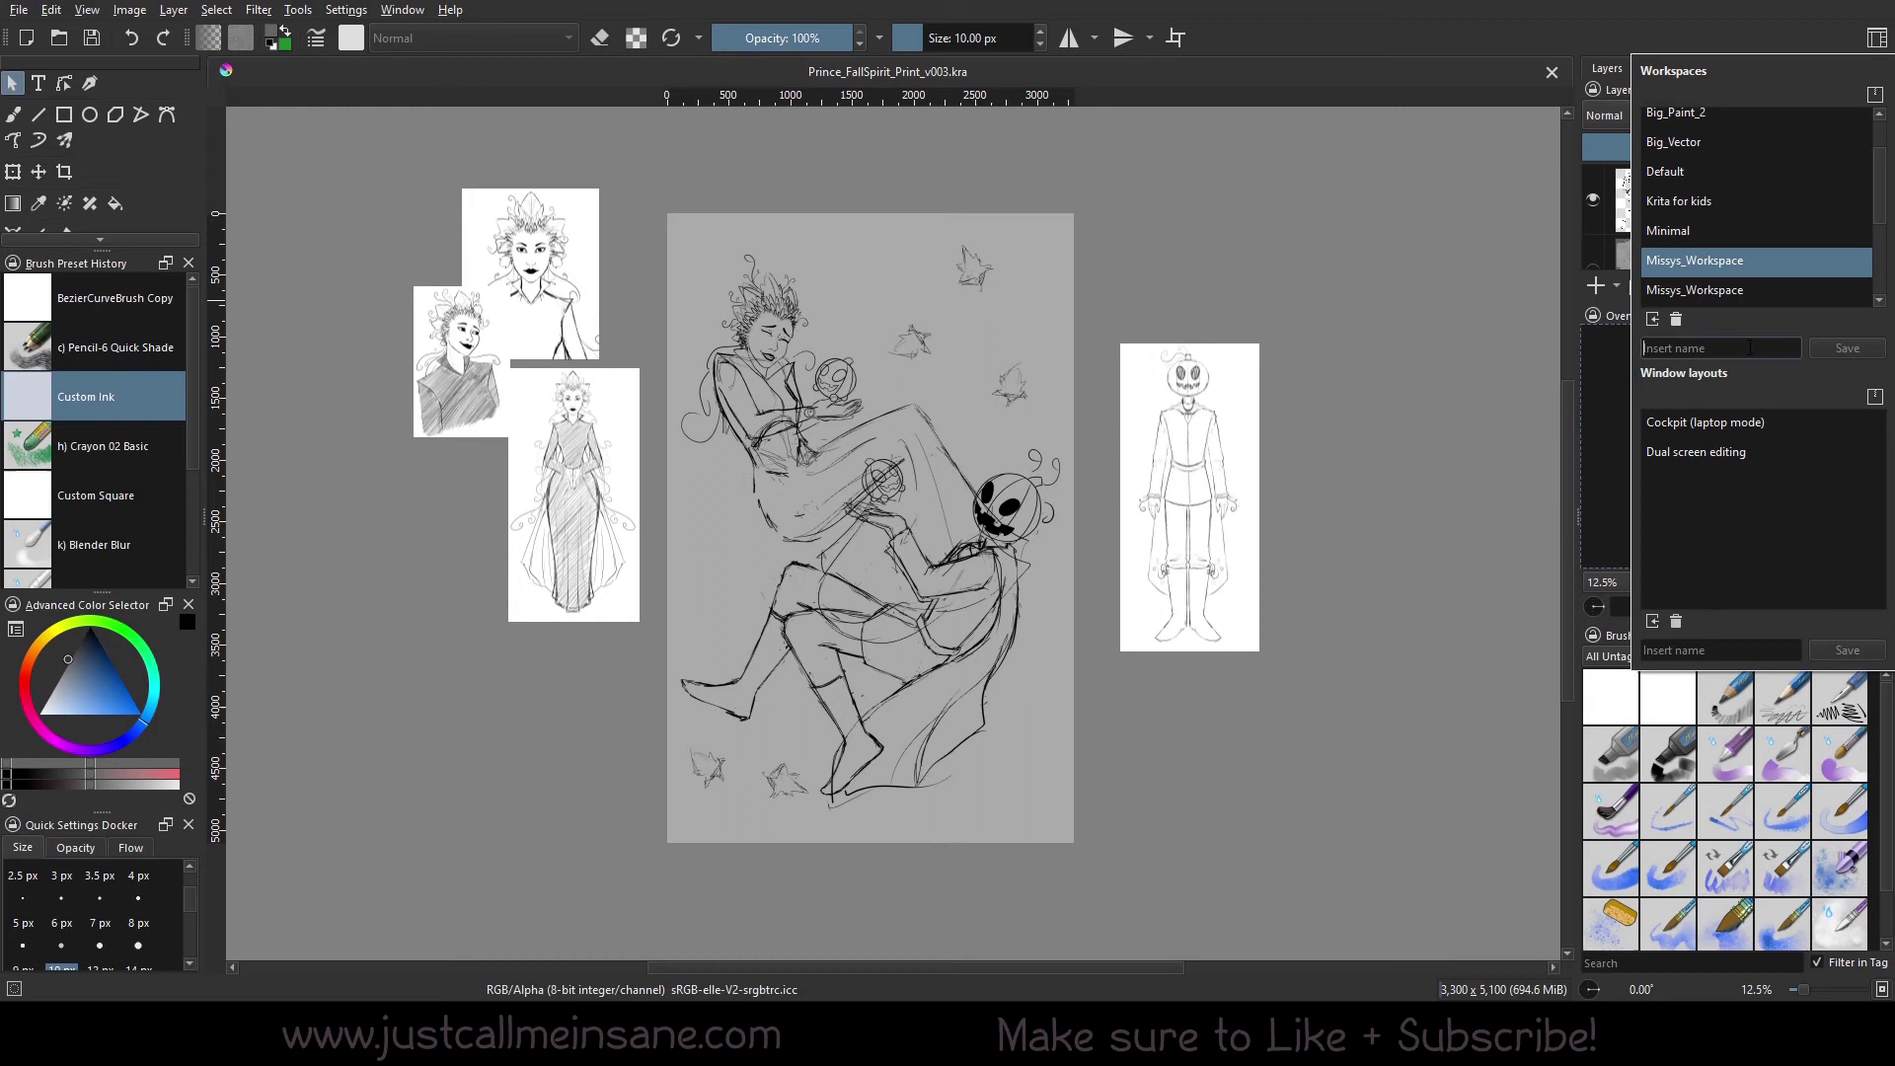
Save the current layout as a new workspace named 'ILoveThis'
text(ILoveThis)
click(1847, 347)
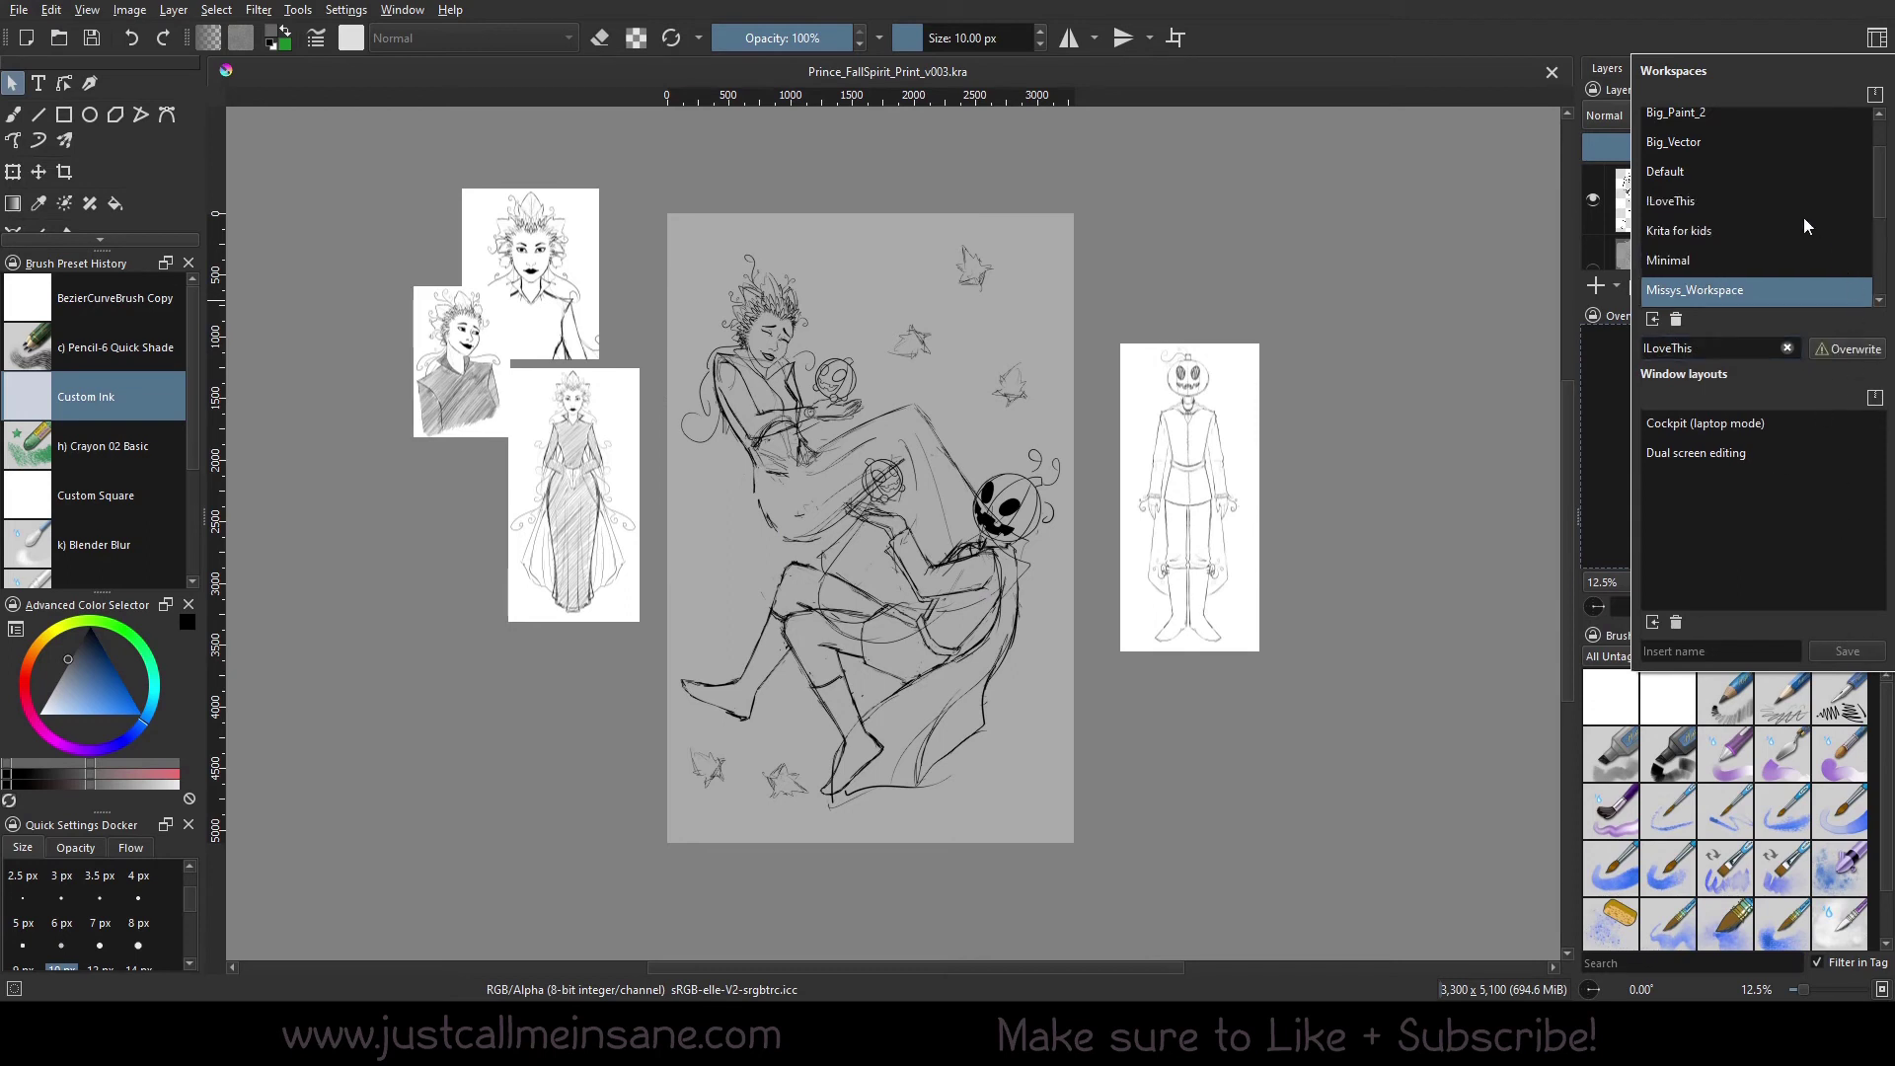
Switch to the Krita for kids workspace, then back to ILoveThis
scroll(1804, 227, down, 2)
scroll(1844, 233, up, 2)
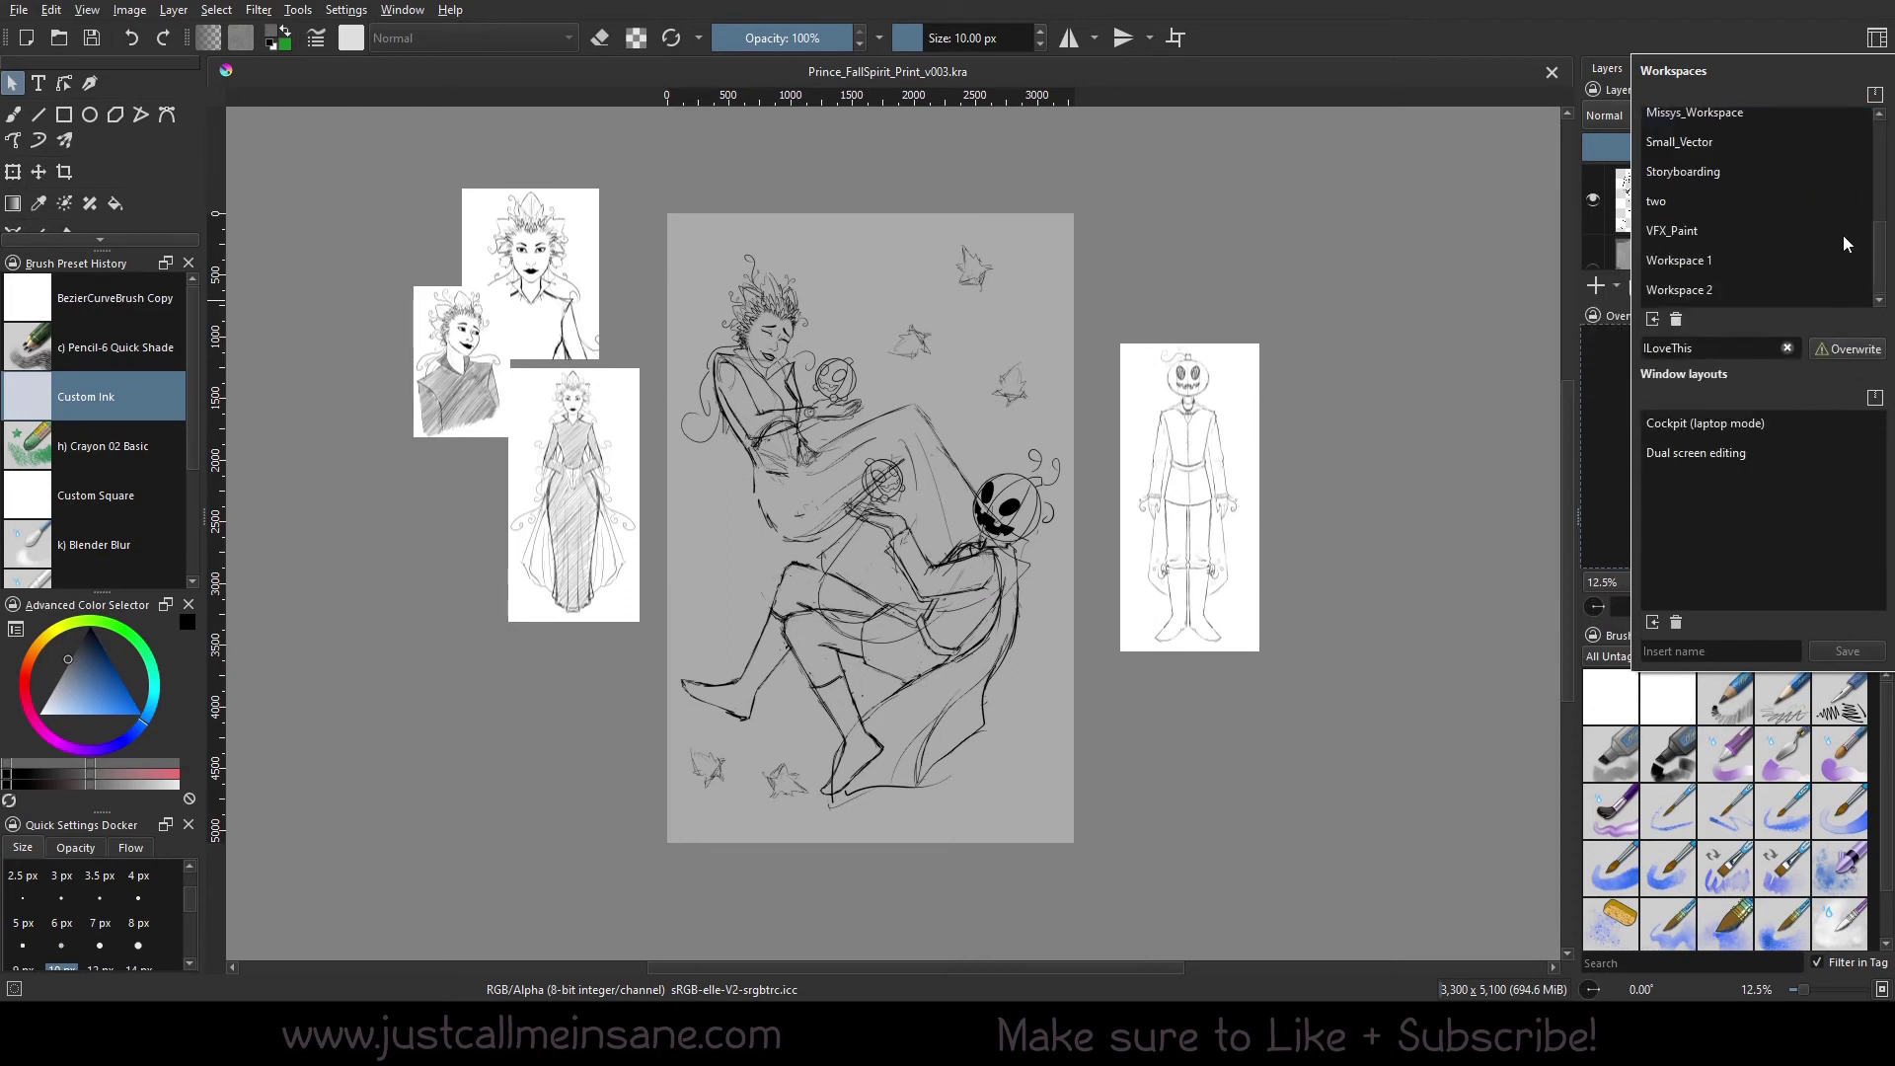
click(1712, 199)
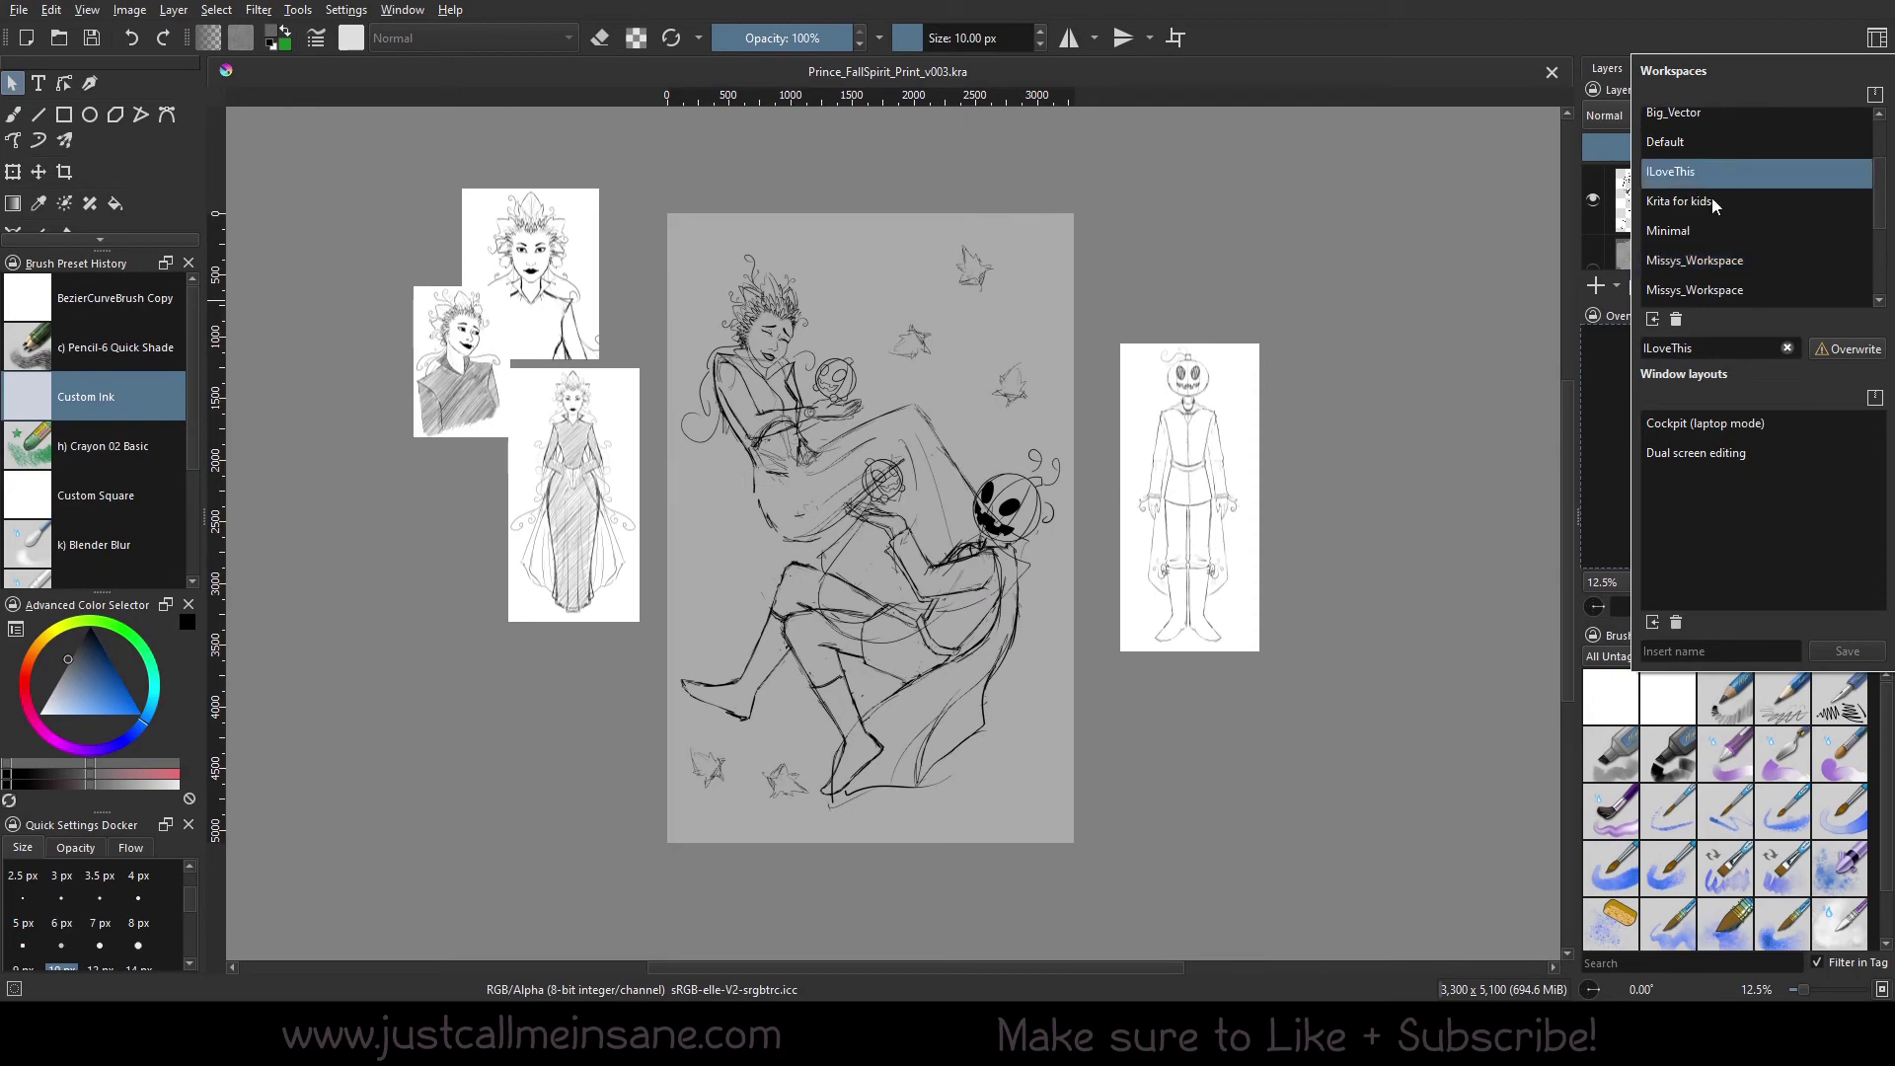
click(1724, 174)
Delete the ILoveThis workspace and switch to Missys_Workspace
click(1677, 318)
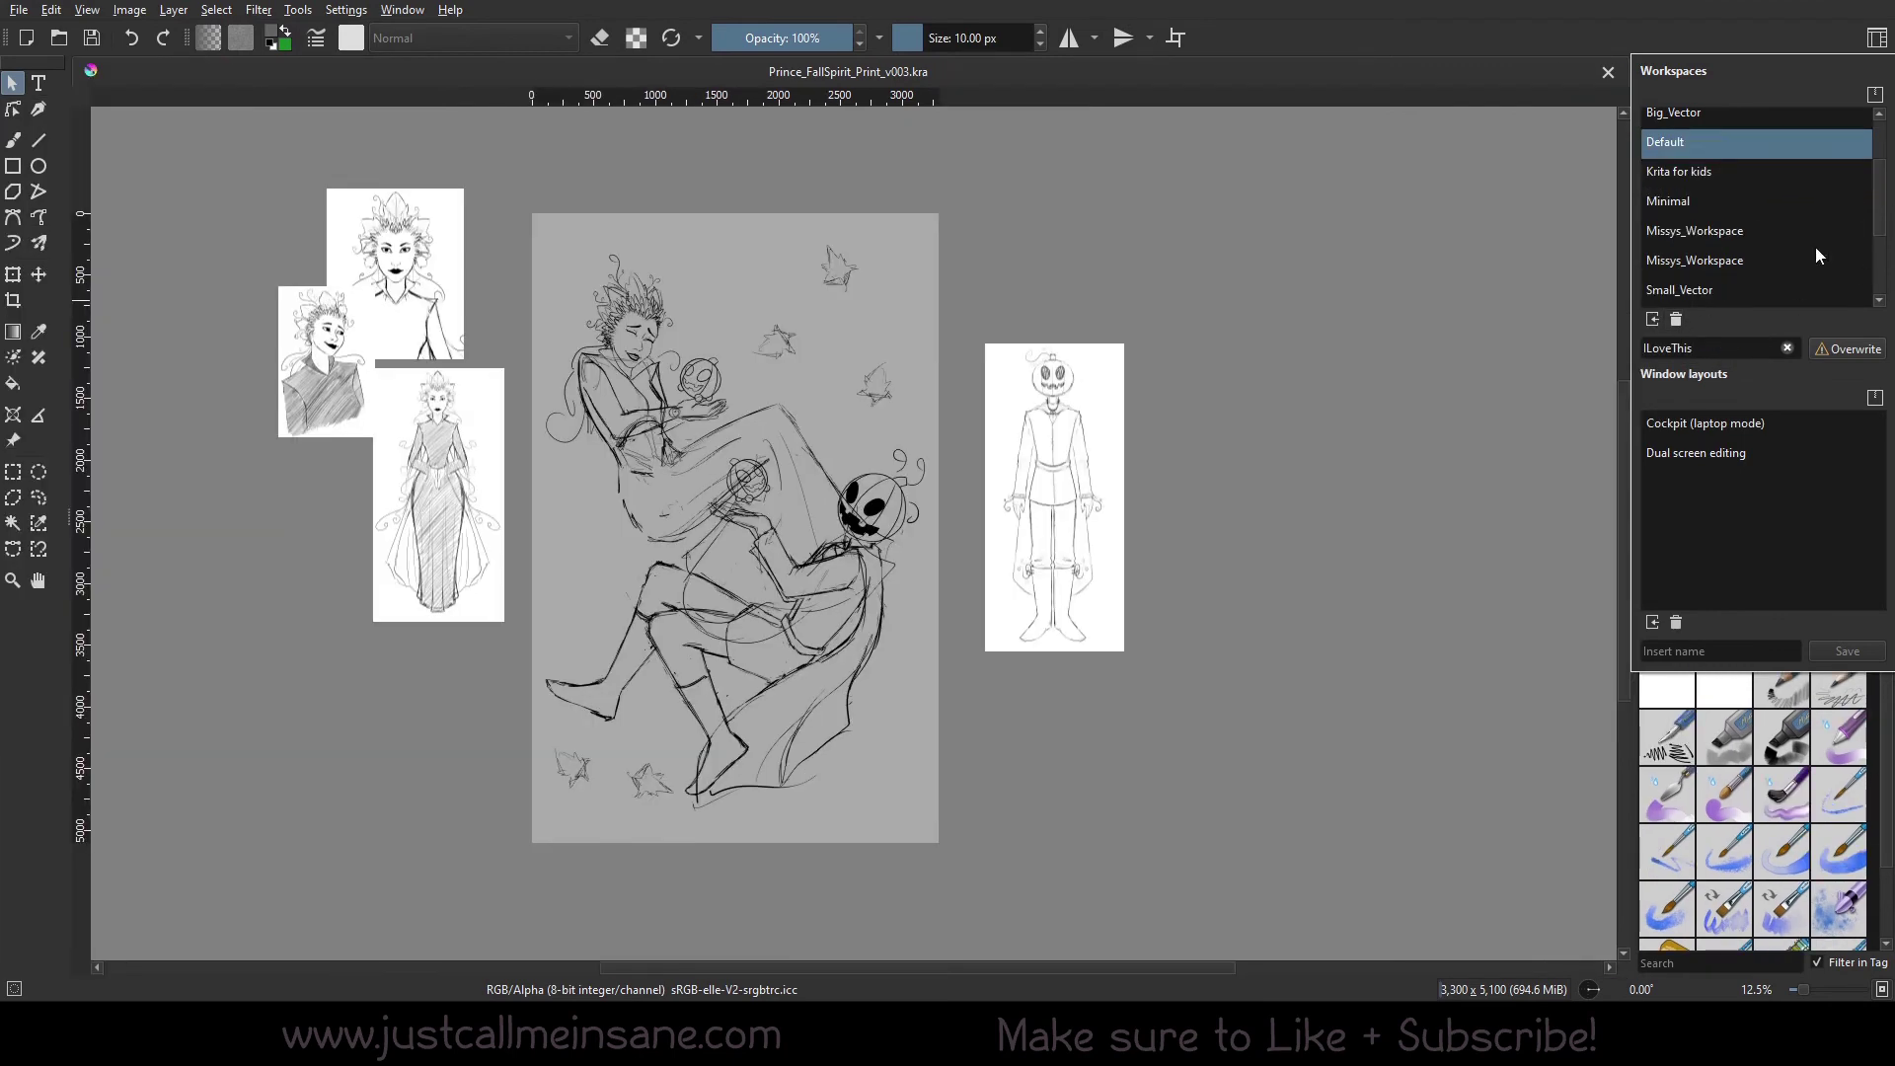
click(1749, 228)
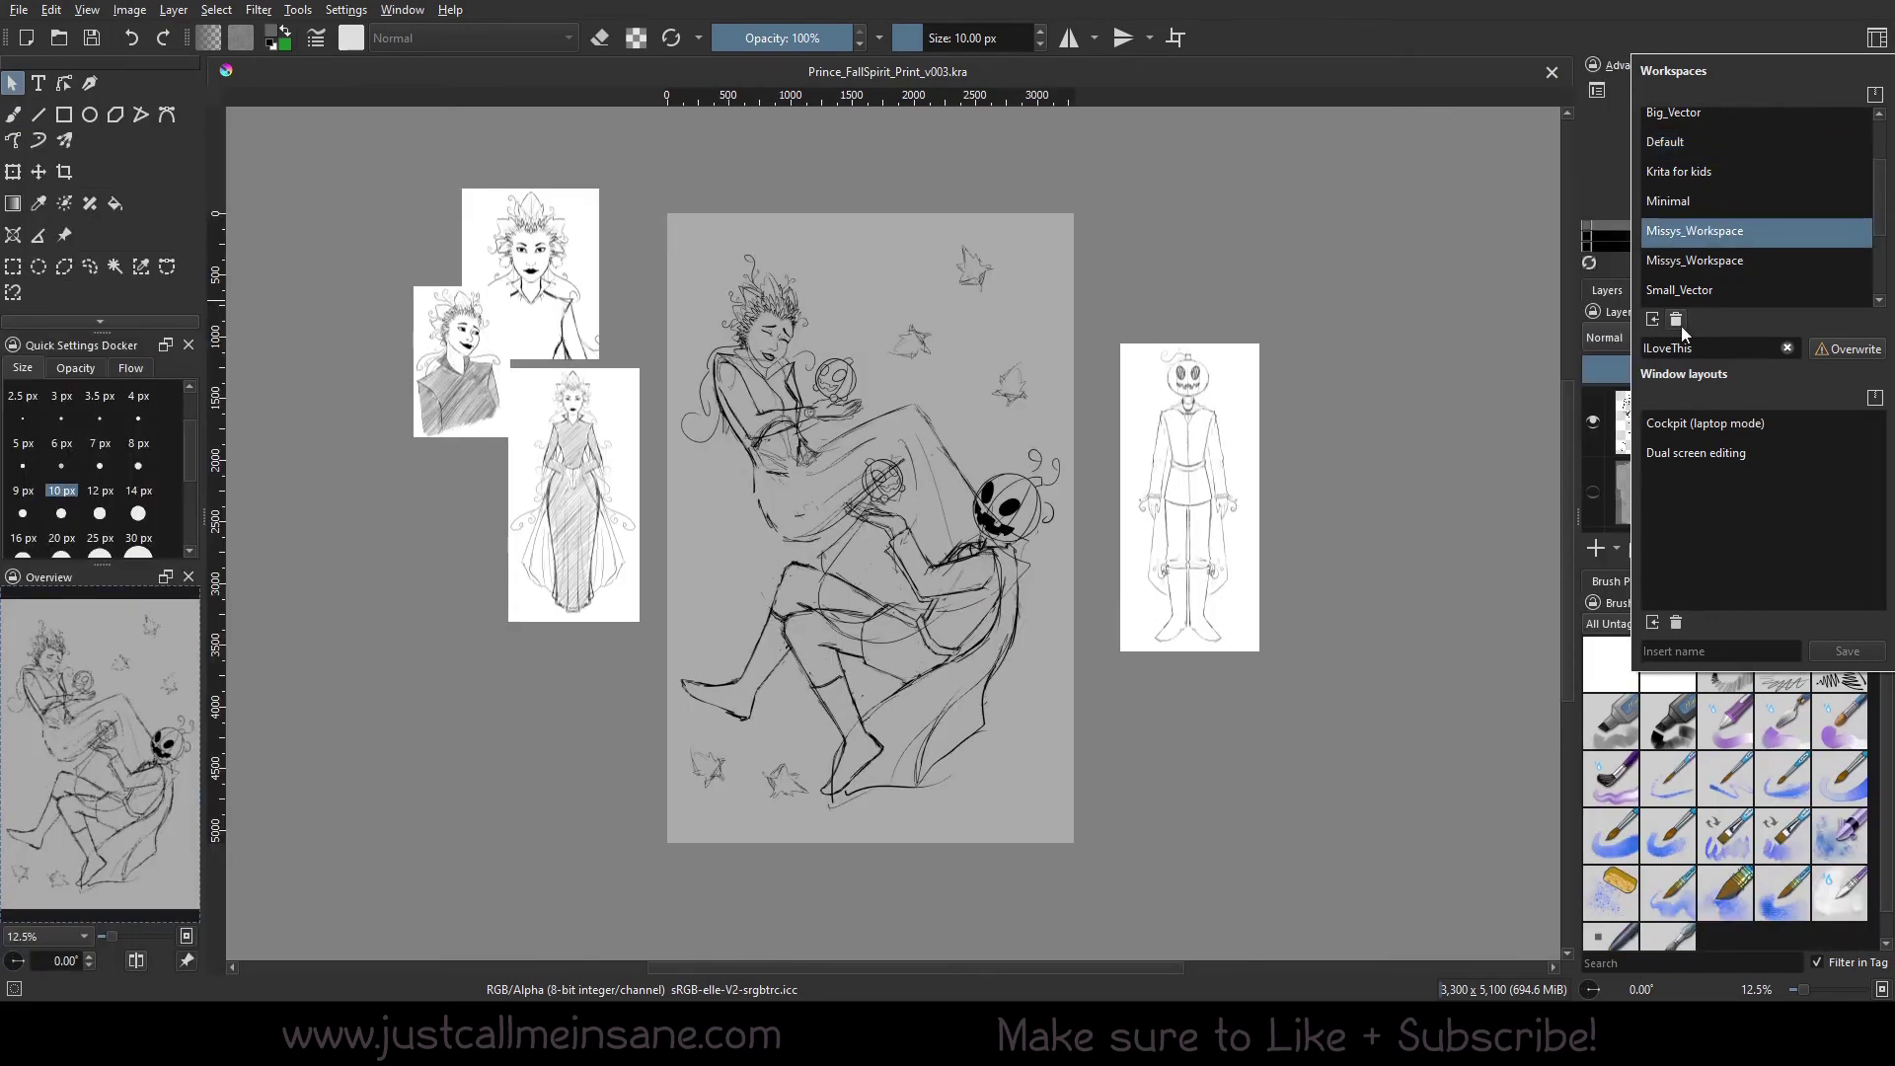
click(1876, 37)
click(1876, 37)
Delete the duplicate Missys_Workspace and the 'two' workspace, then reapply Missys_Workspace
click(1695, 259)
click(1678, 320)
scroll(1735, 176, down, 2)
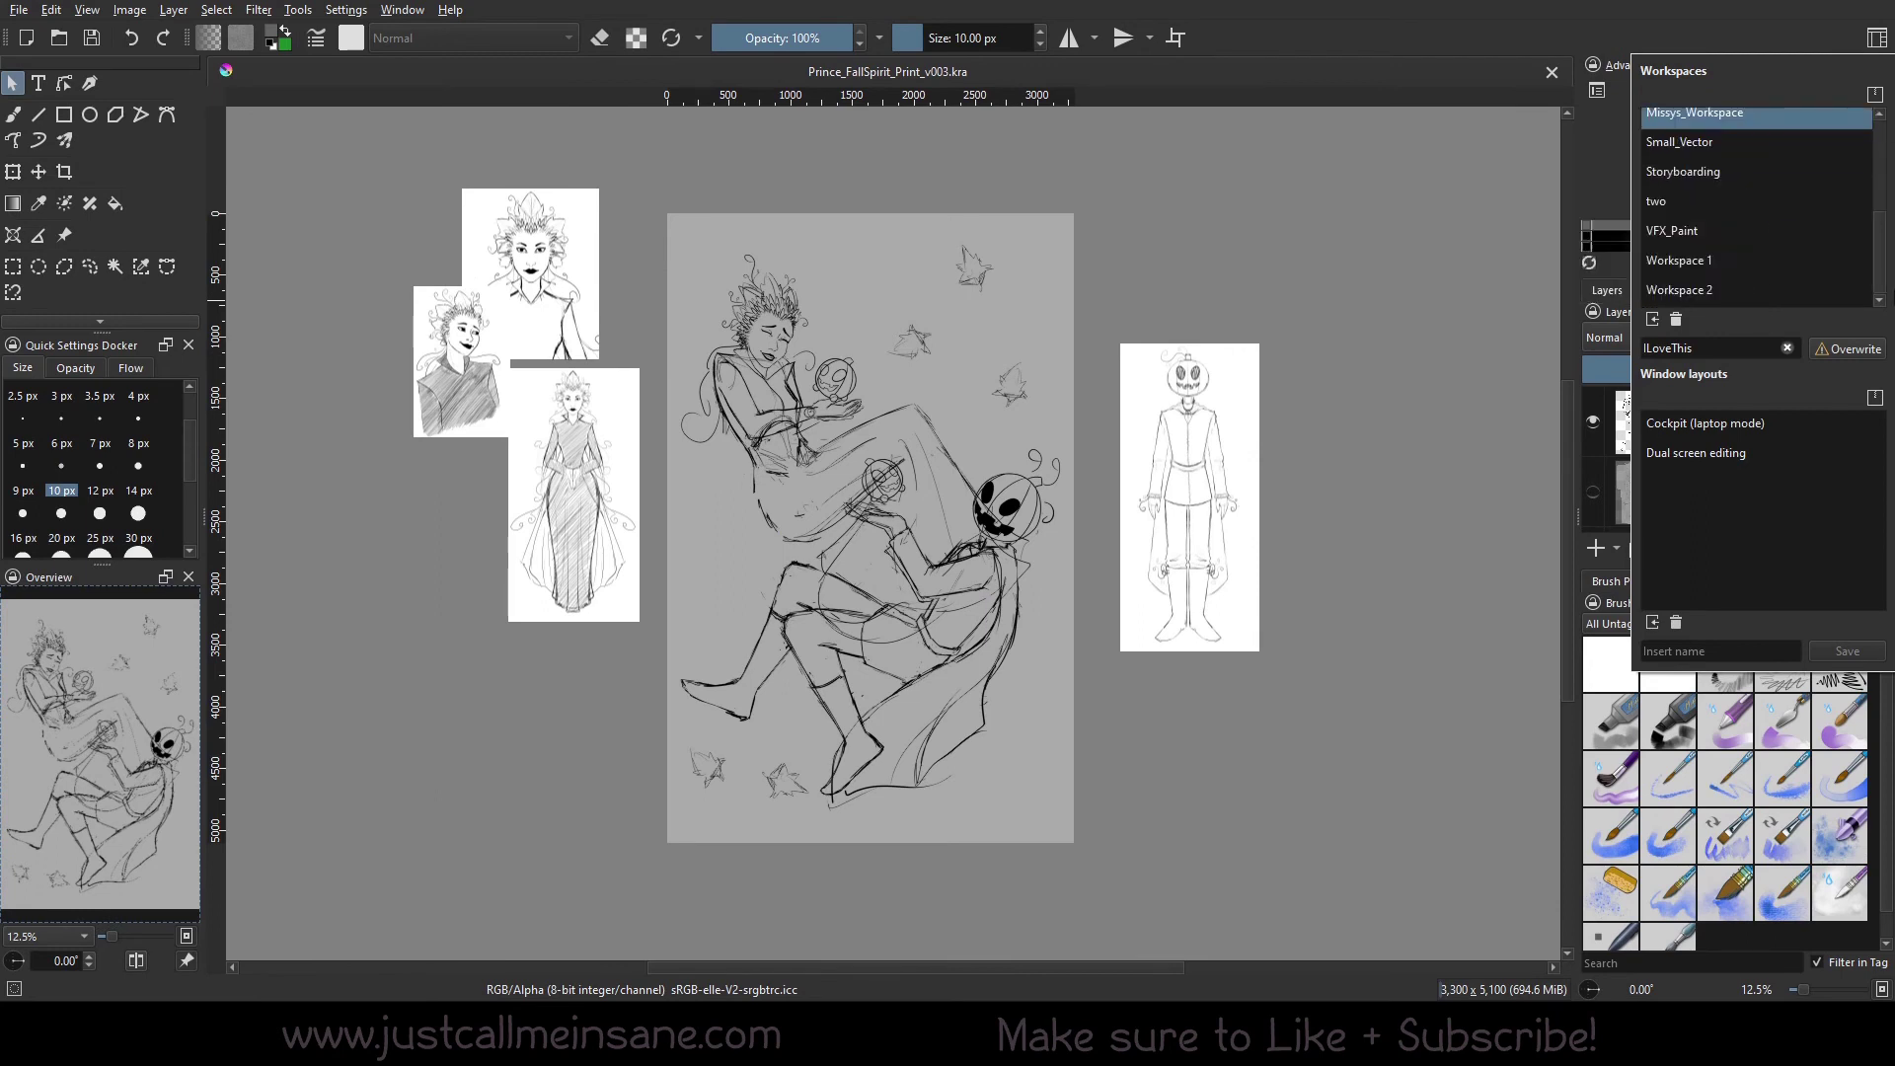
click(1757, 202)
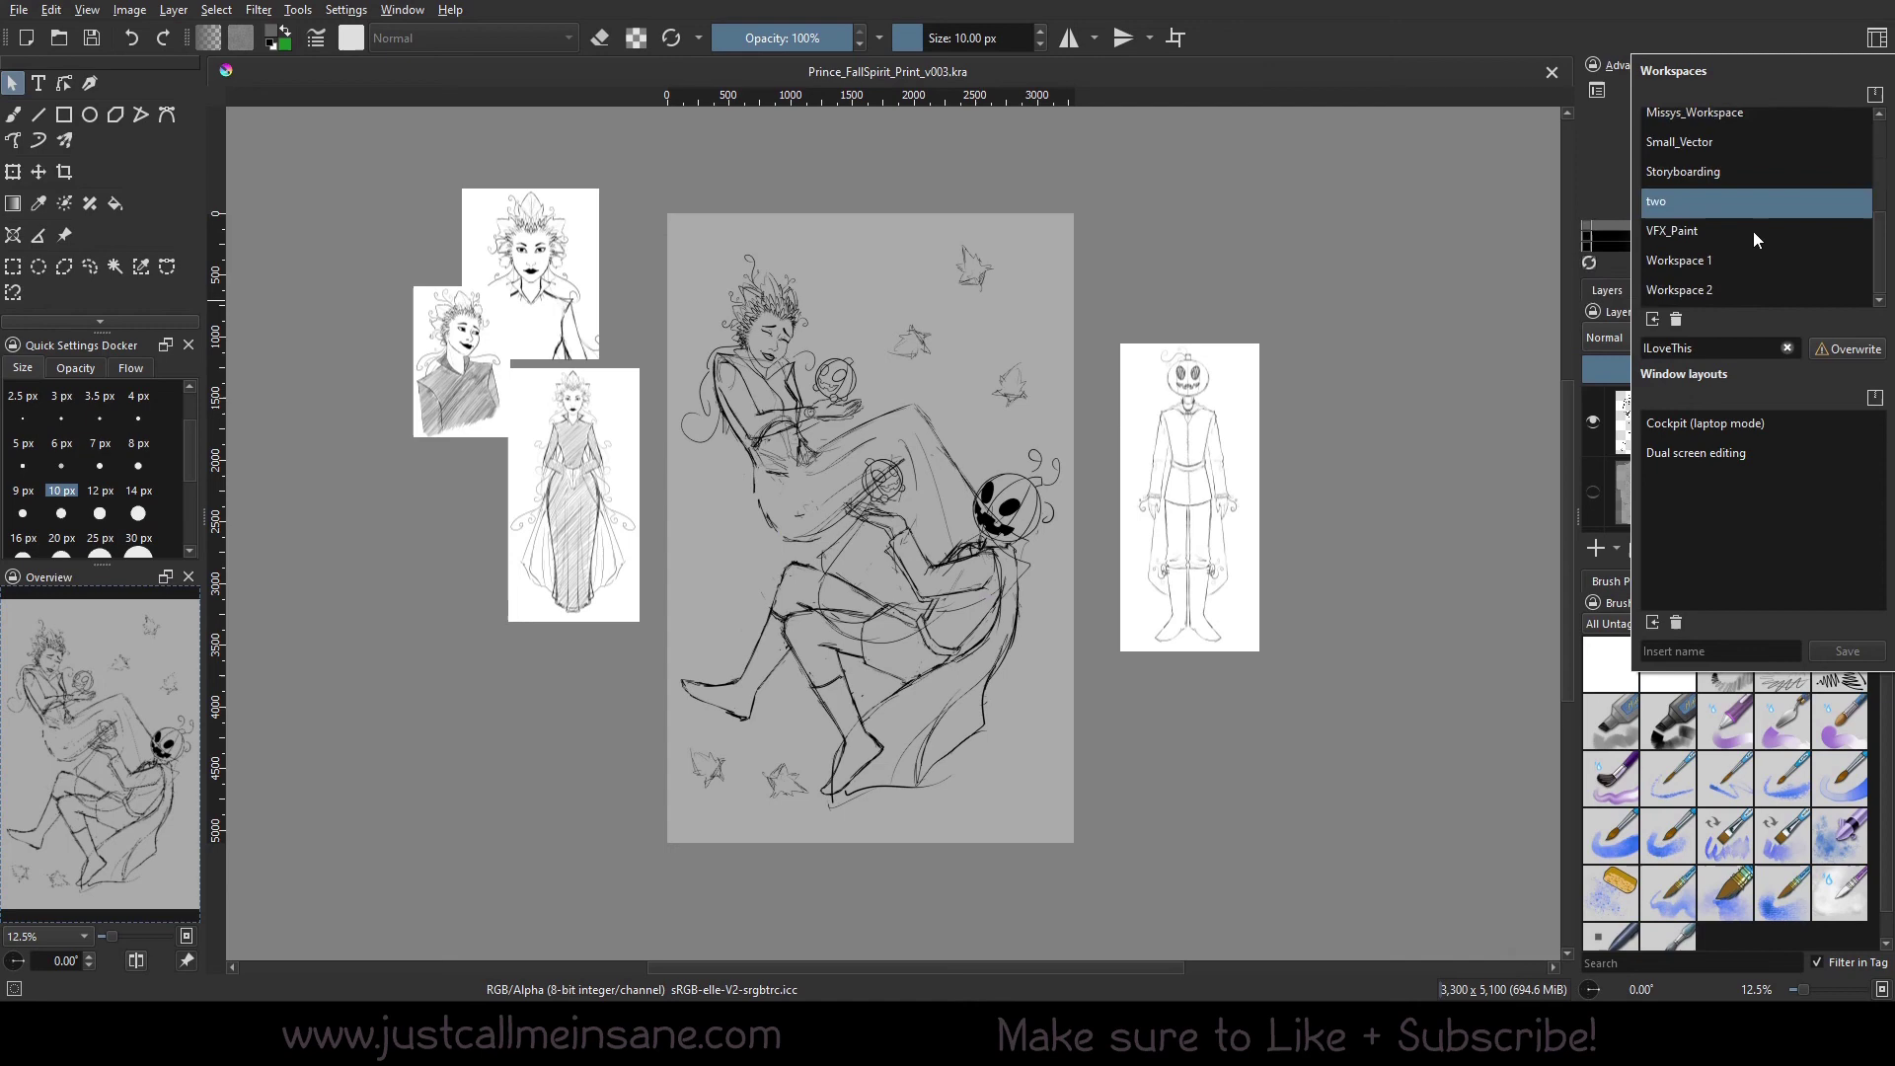
click(1678, 320)
click(1695, 141)
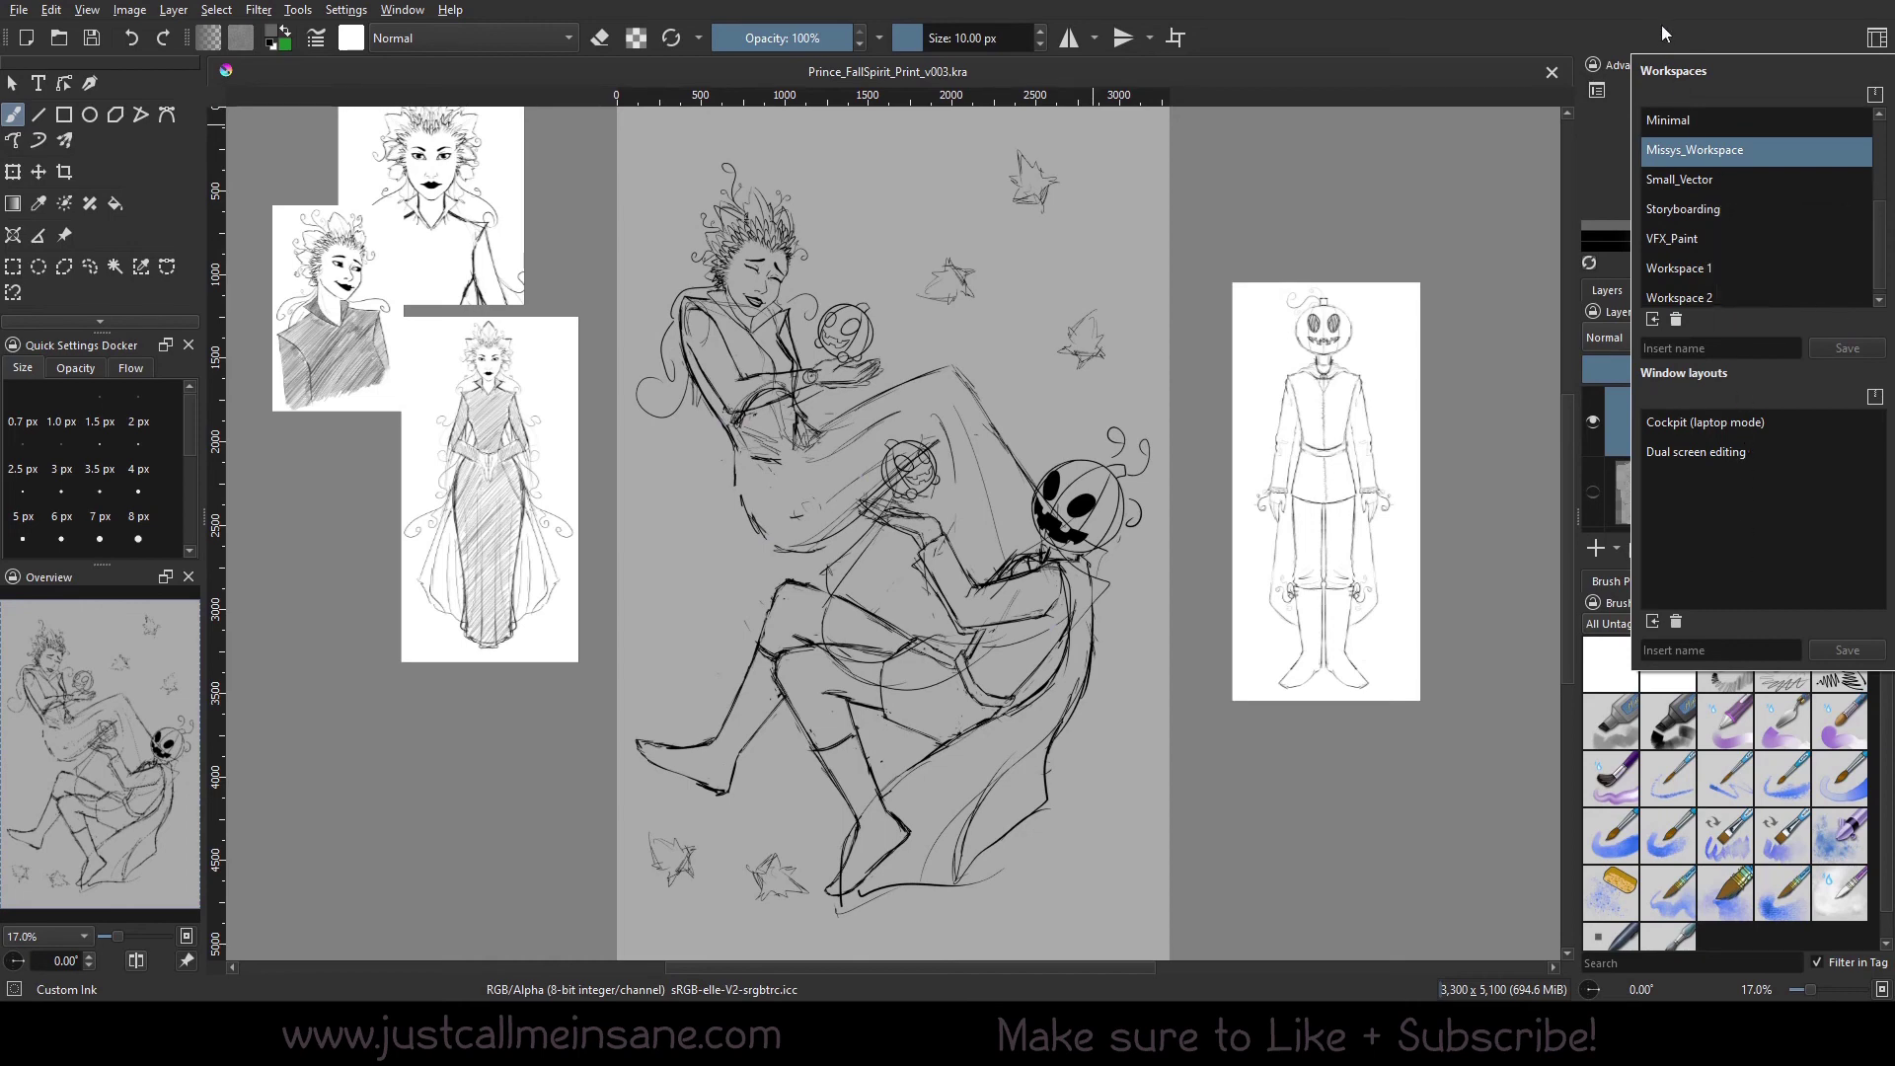
Dismiss the workspace list, reopen it briefly, and close it again
click(1687, 9)
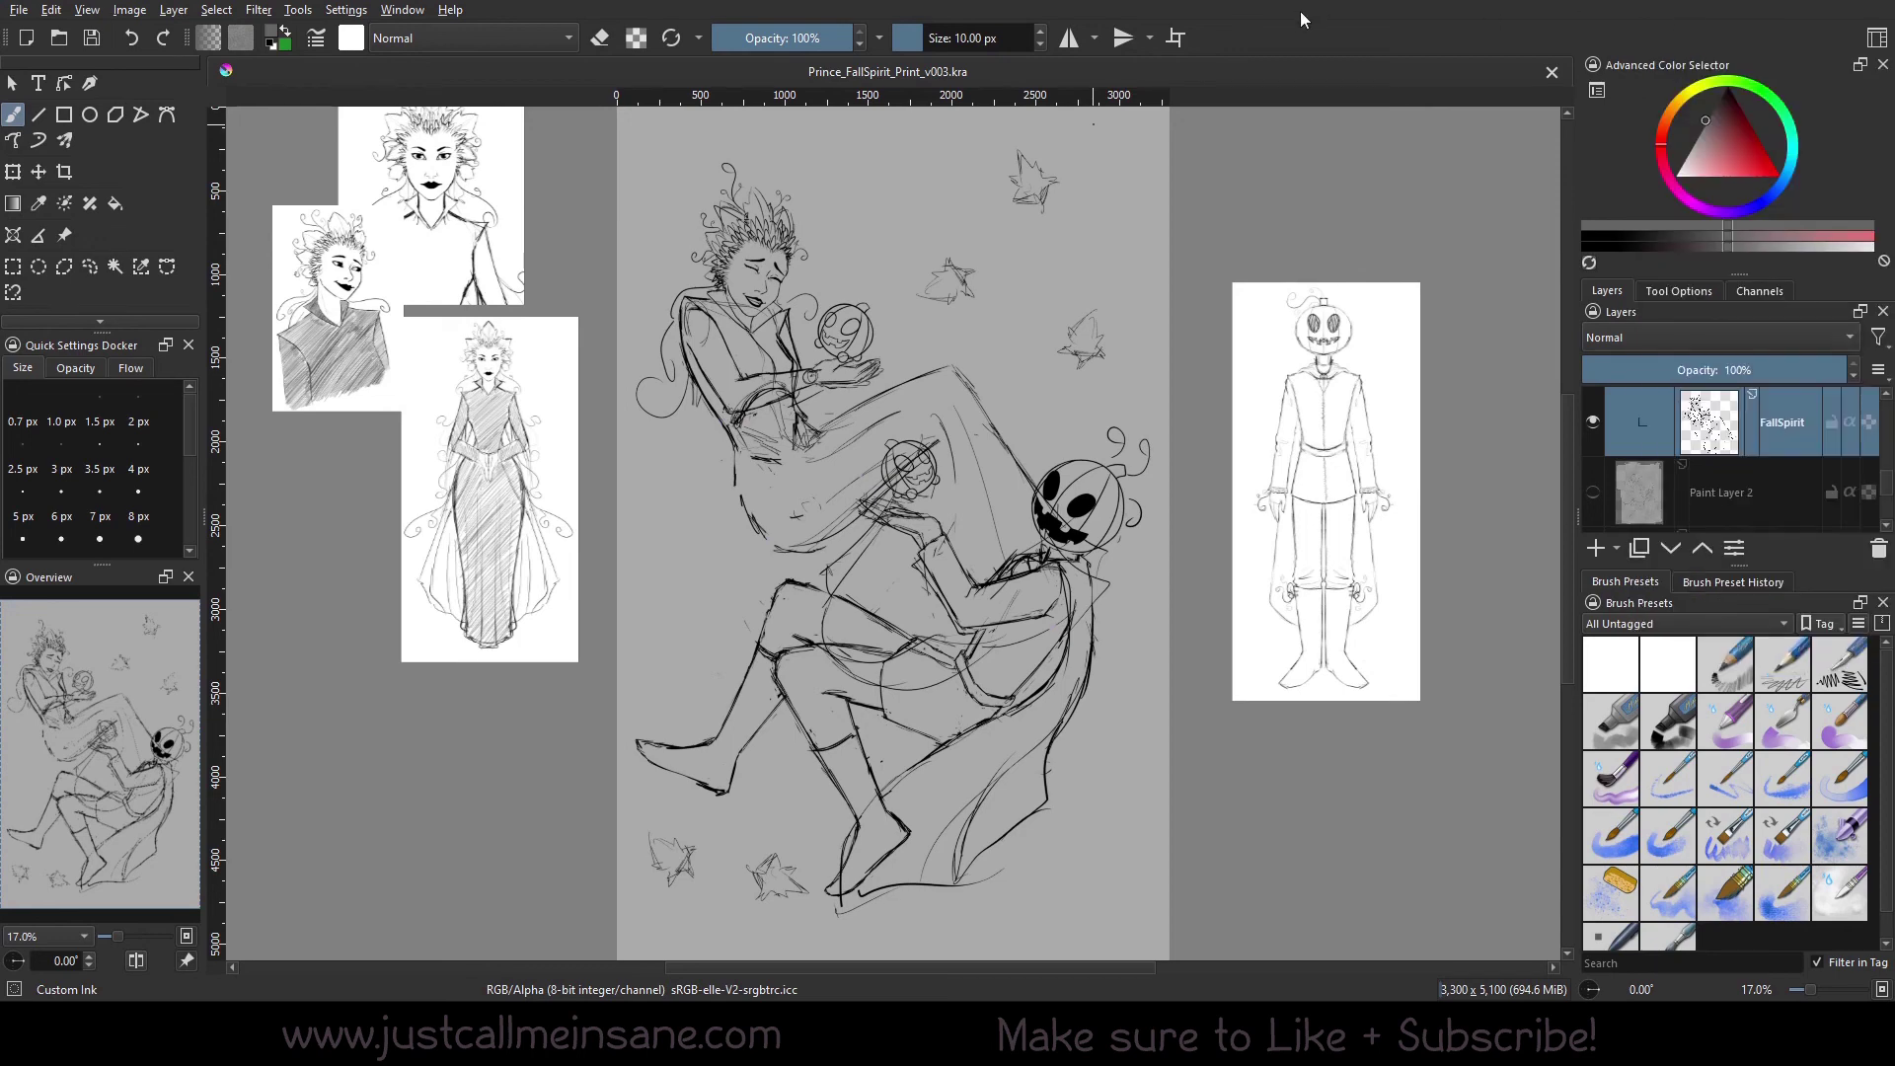
click(1877, 38)
click(1605, 31)
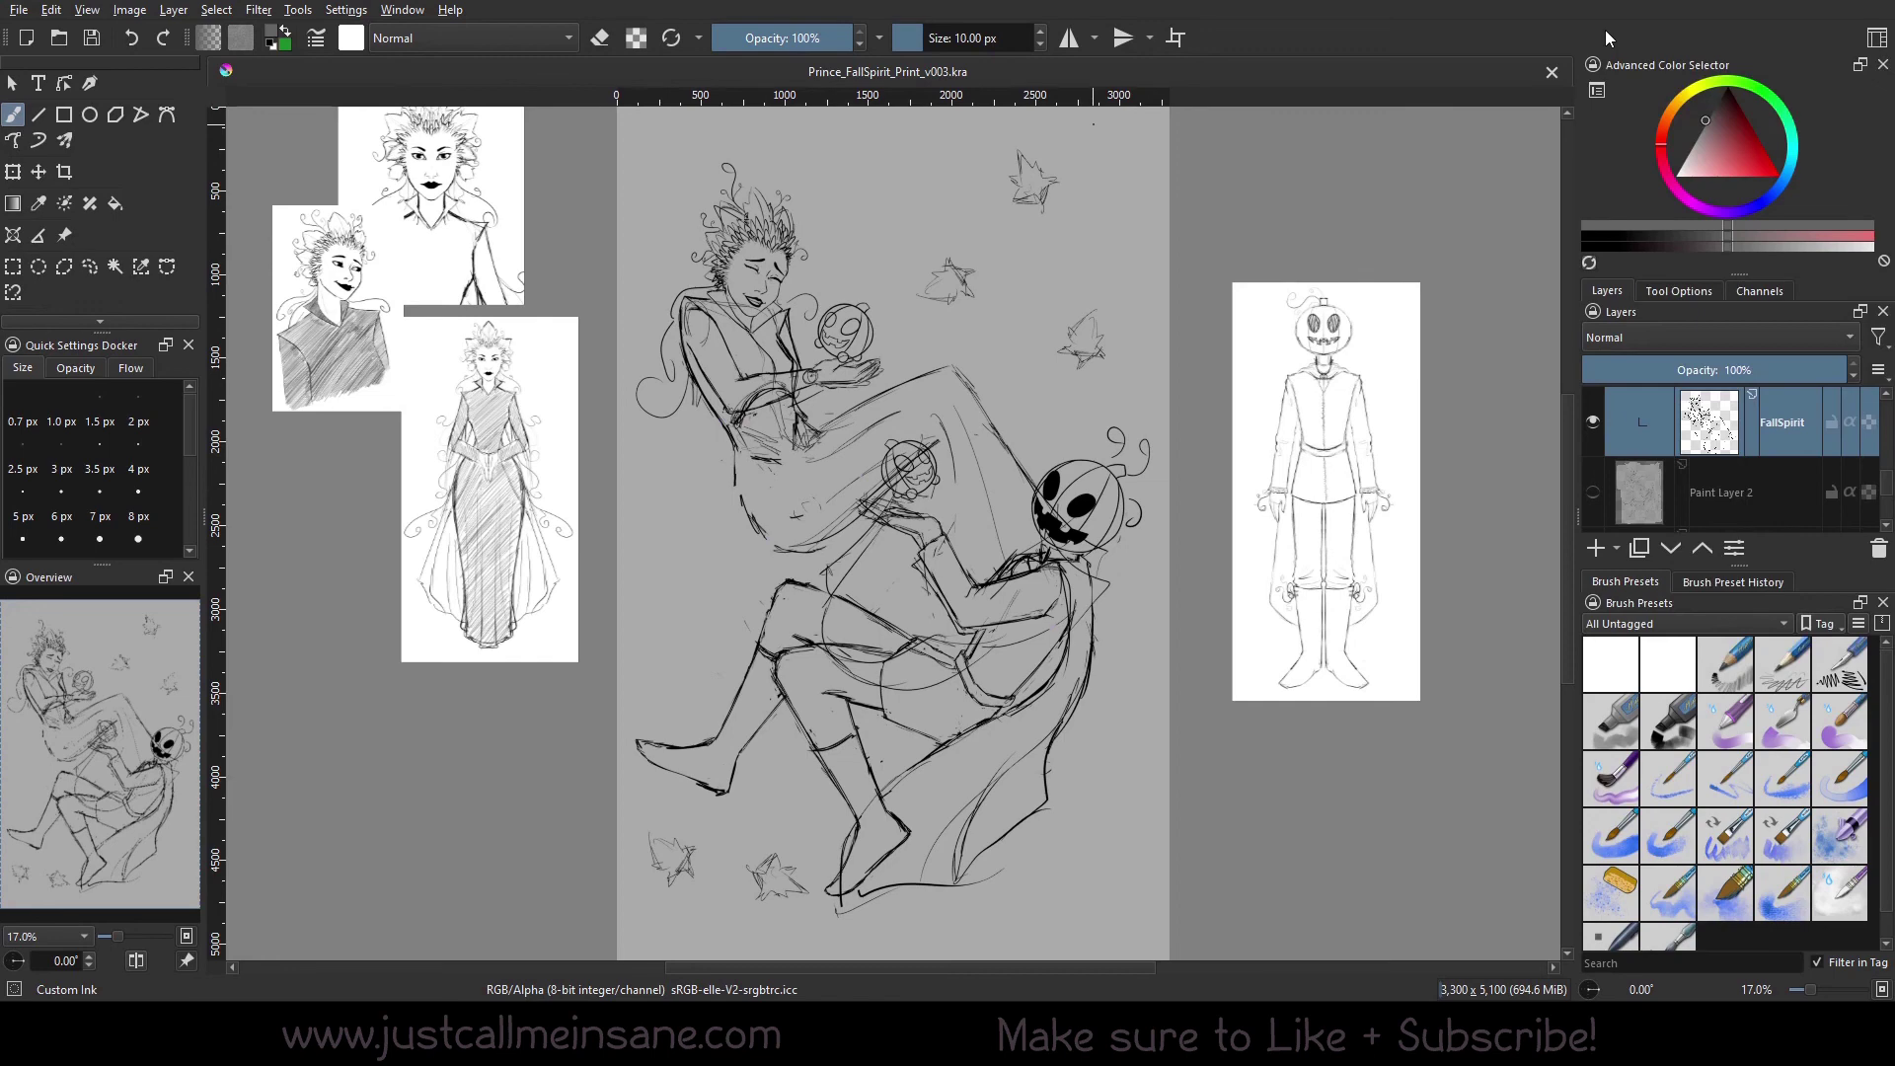